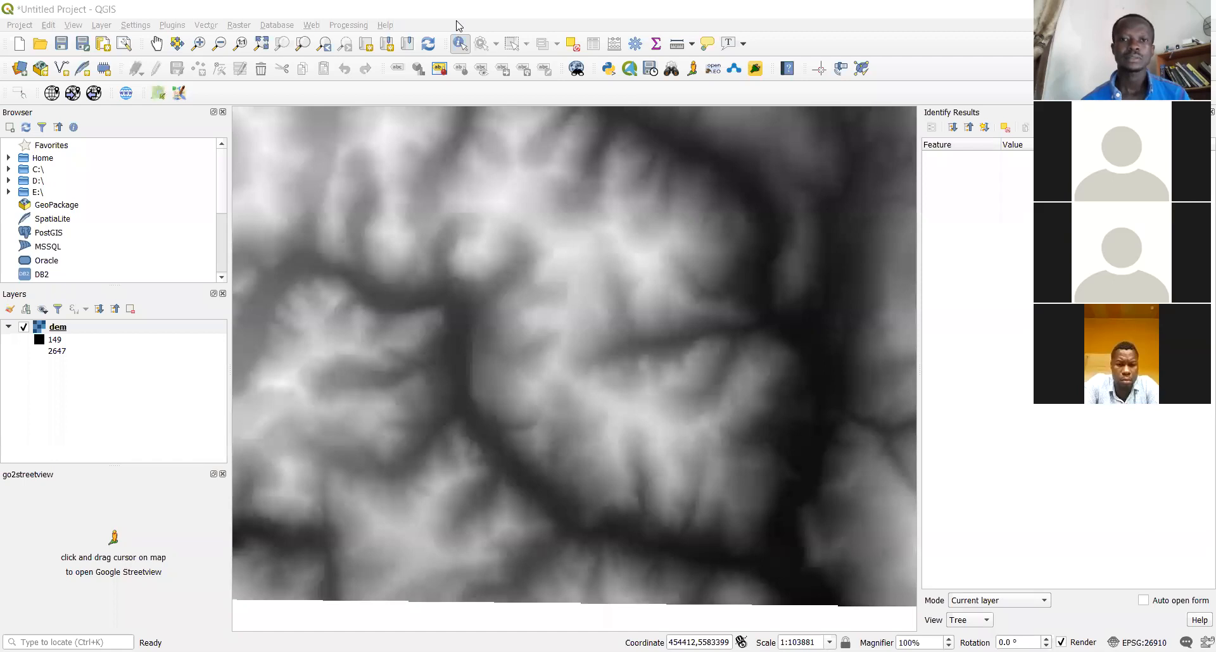
# Identify the dem elevation at a valley point, reading a Band 1 value of 1558
pyautogui.click(459, 26)
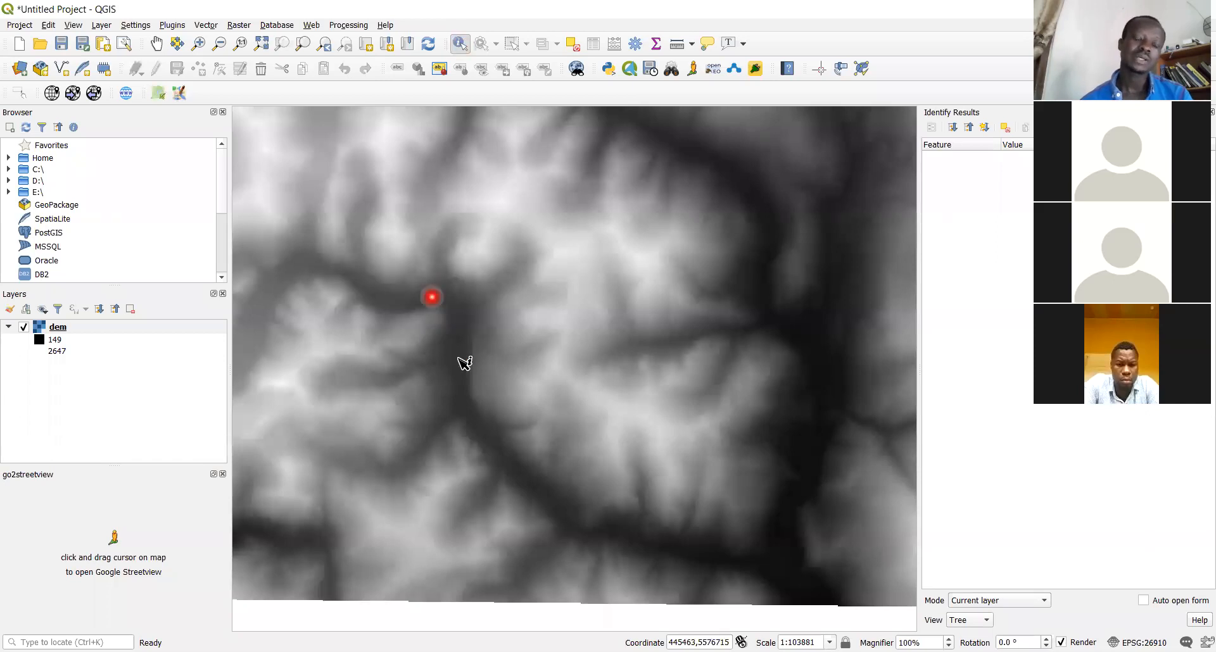
pyautogui.click(516, 337)
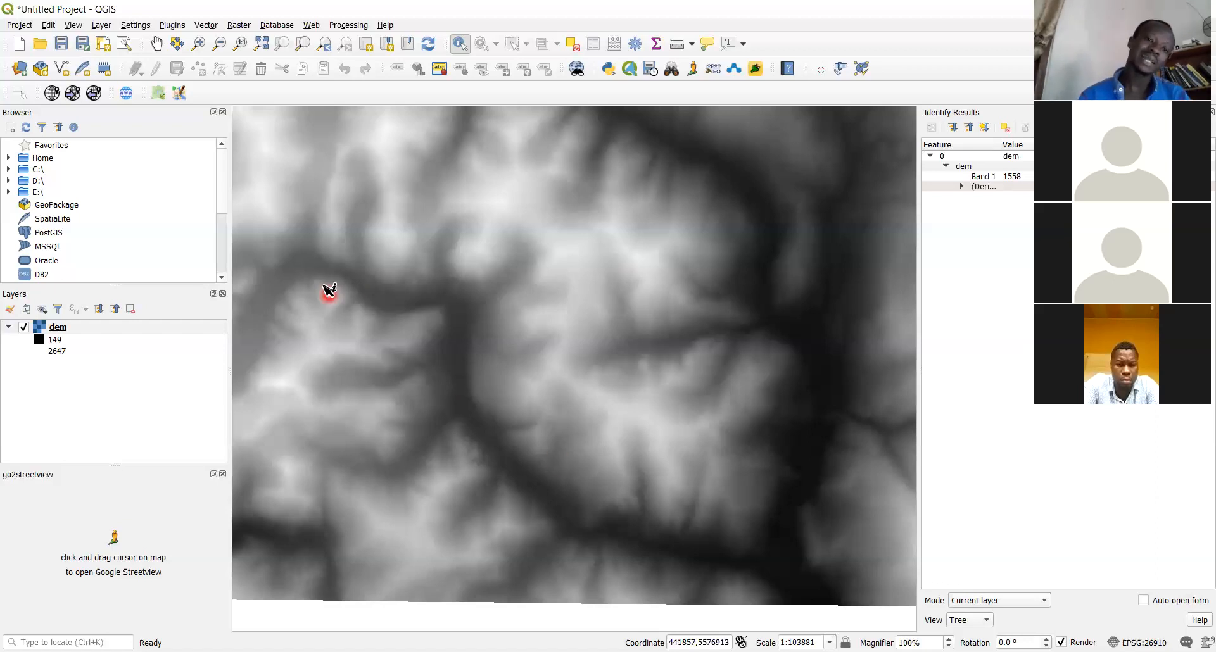
# Query dem elevations at successive valley points and the map centre, ending at Band 1 2228
pyautogui.click(471, 382)
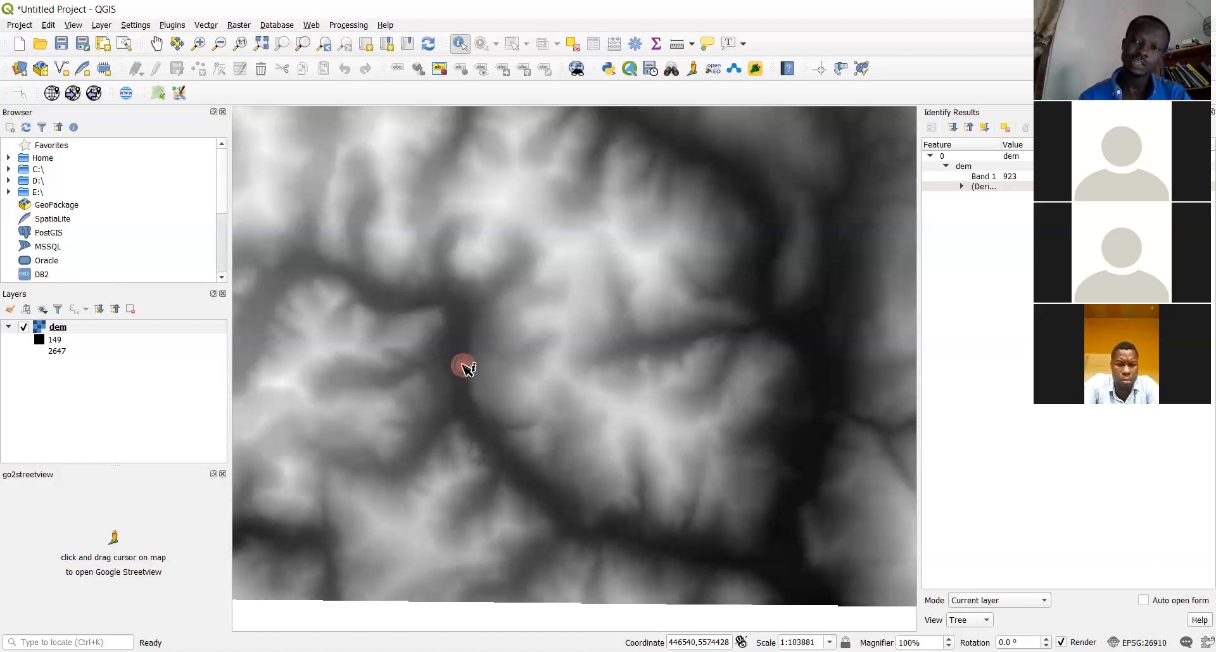
pyautogui.click(463, 340)
pyautogui.click(454, 321)
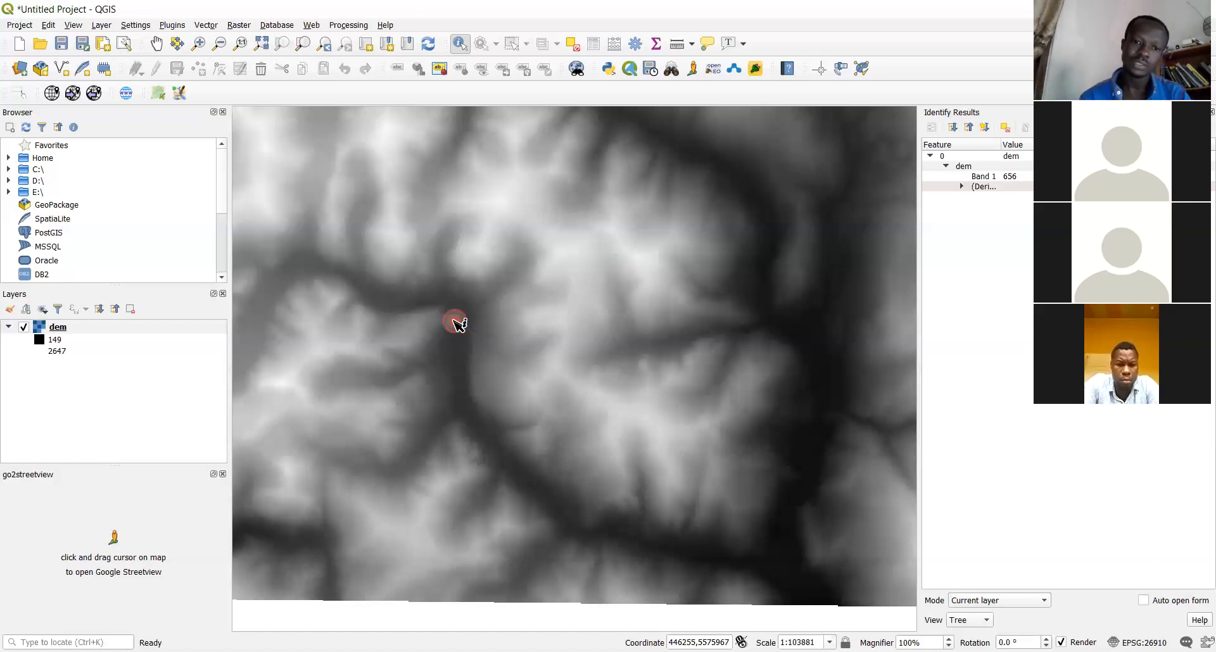
pyautogui.click(385, 301)
pyautogui.click(325, 266)
pyautogui.click(321, 267)
pyautogui.click(295, 273)
pyautogui.click(278, 314)
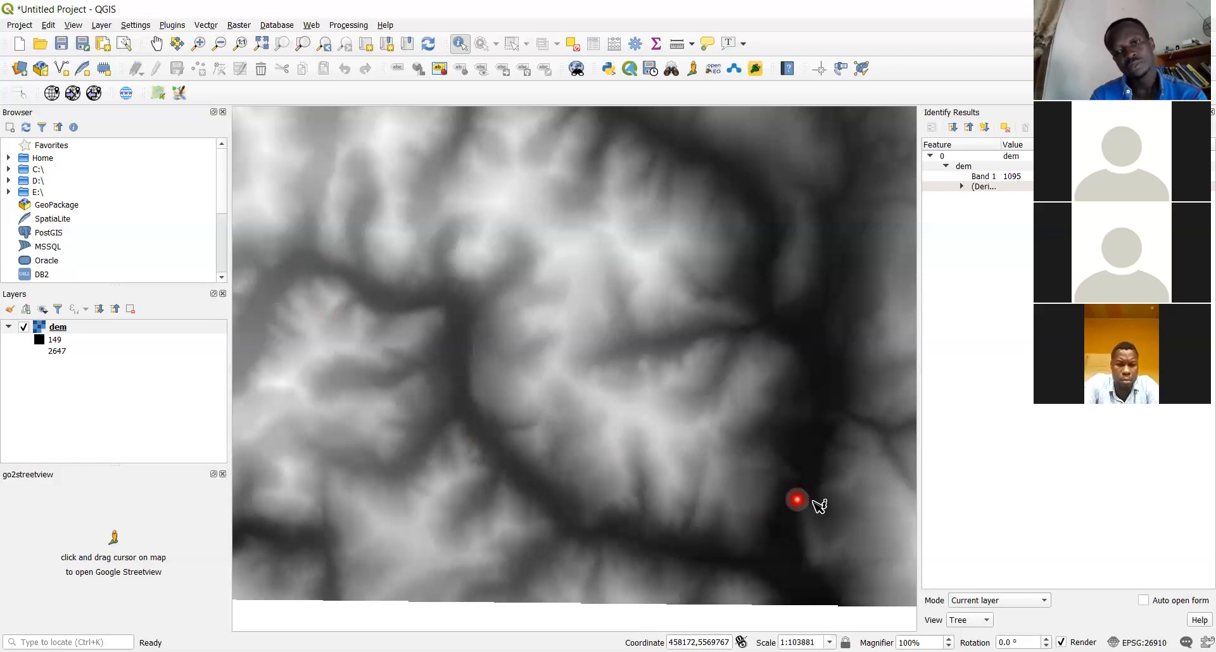
pyautogui.click(644, 413)
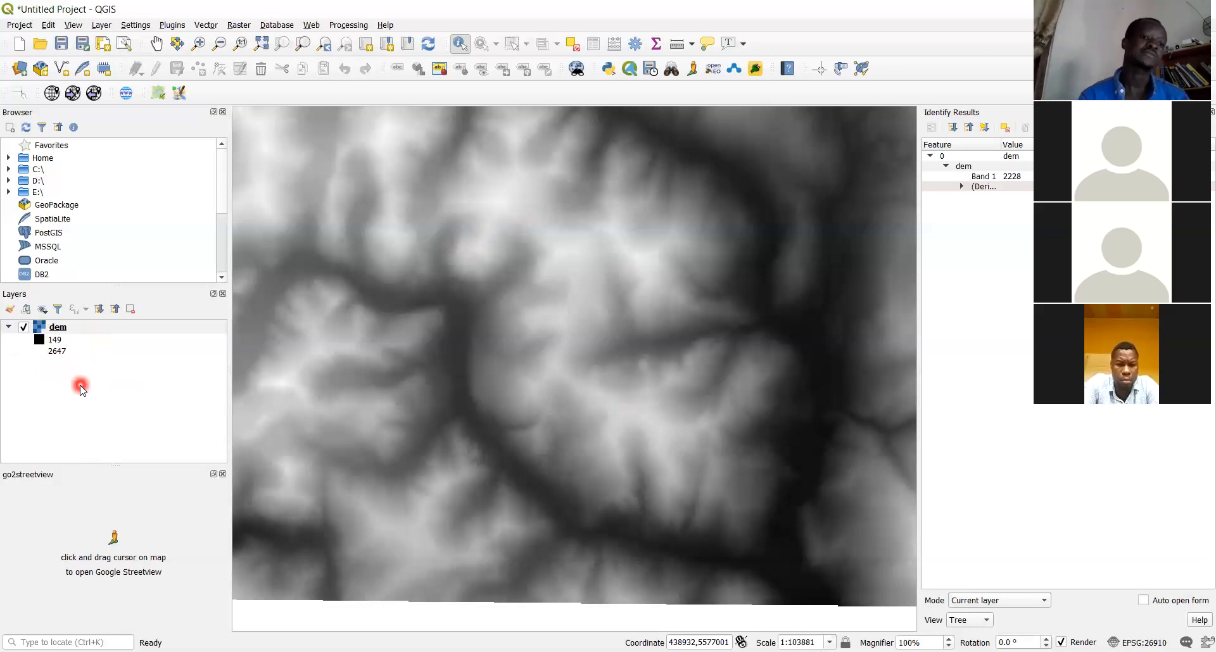
# Open the Raster > Analysis > Slope tool with dem as input and Band 1 (Gray)
pyautogui.click(235, 28)
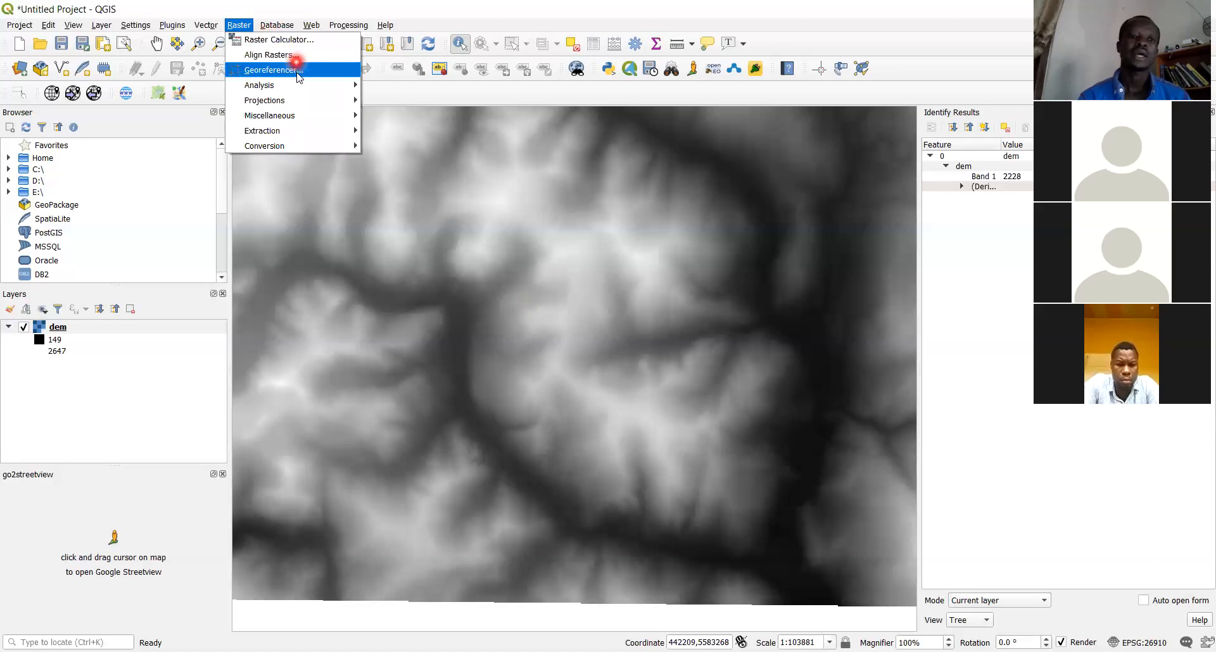
pyautogui.moveTo(304, 86)
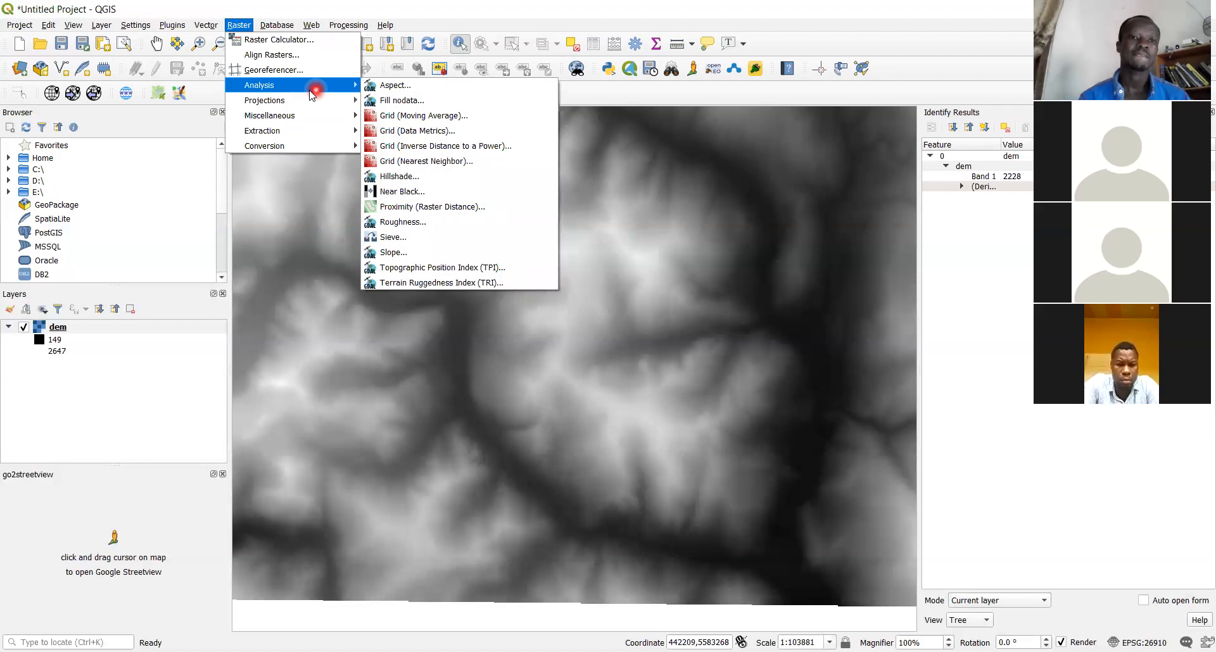
pyautogui.click(406, 254)
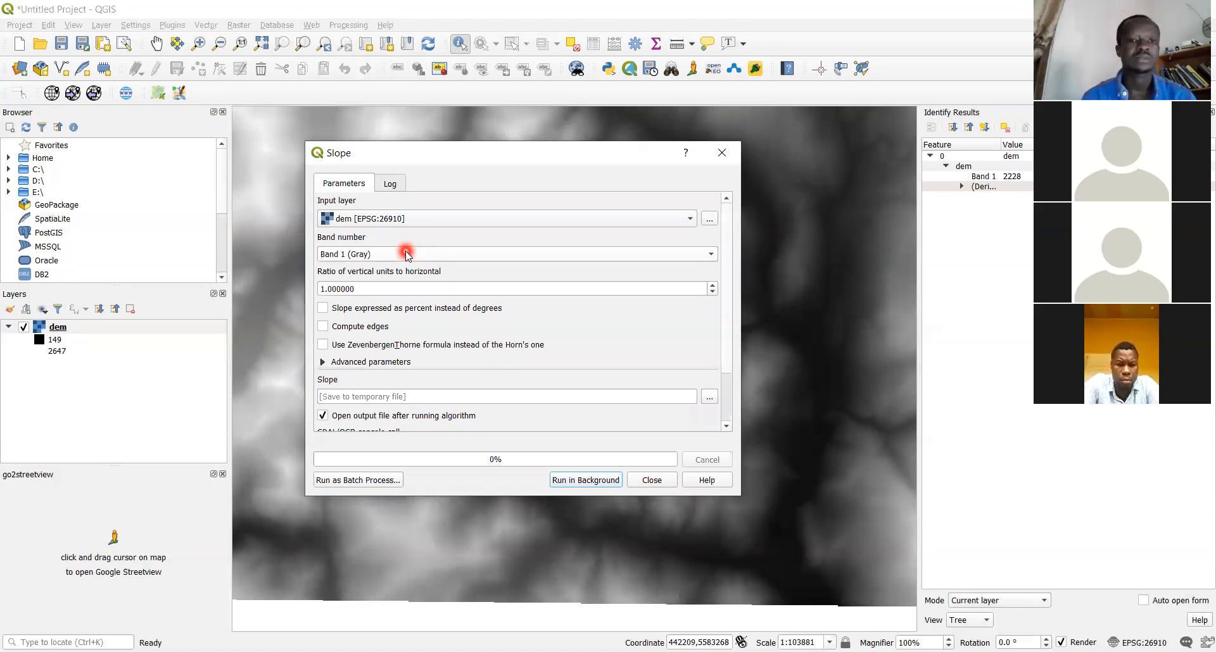
# Run Slope on the dem, producing a Slope layer ranging from 0 to 68.132
pyautogui.click(576, 481)
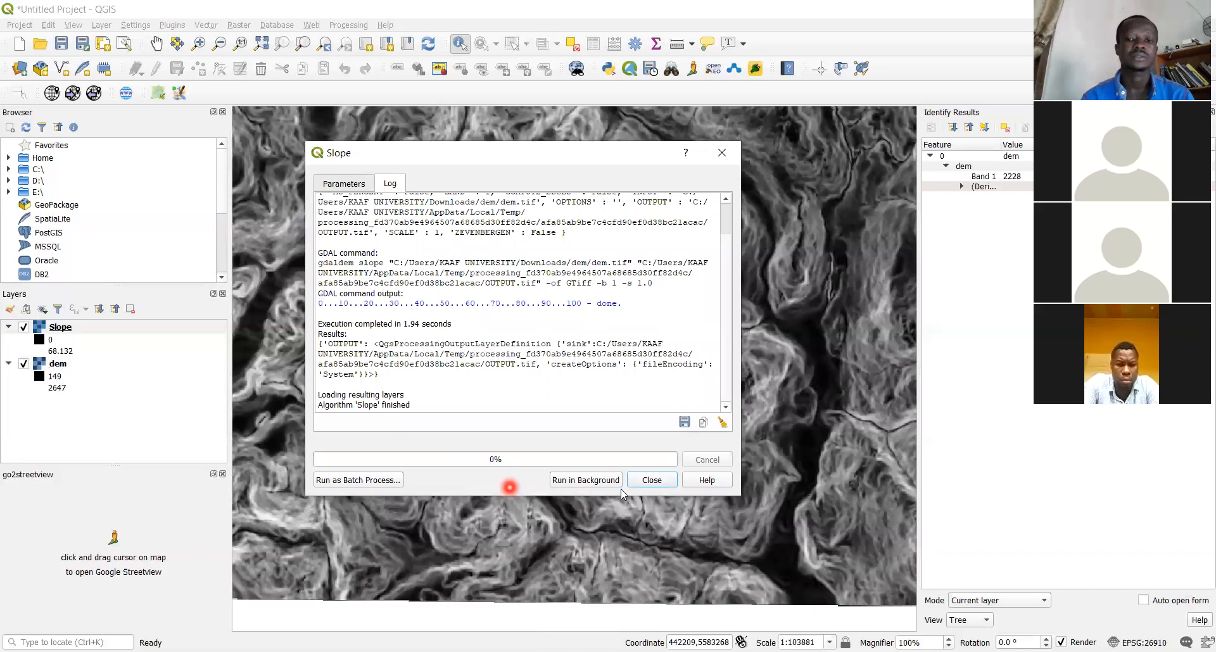
pyautogui.click(652, 480)
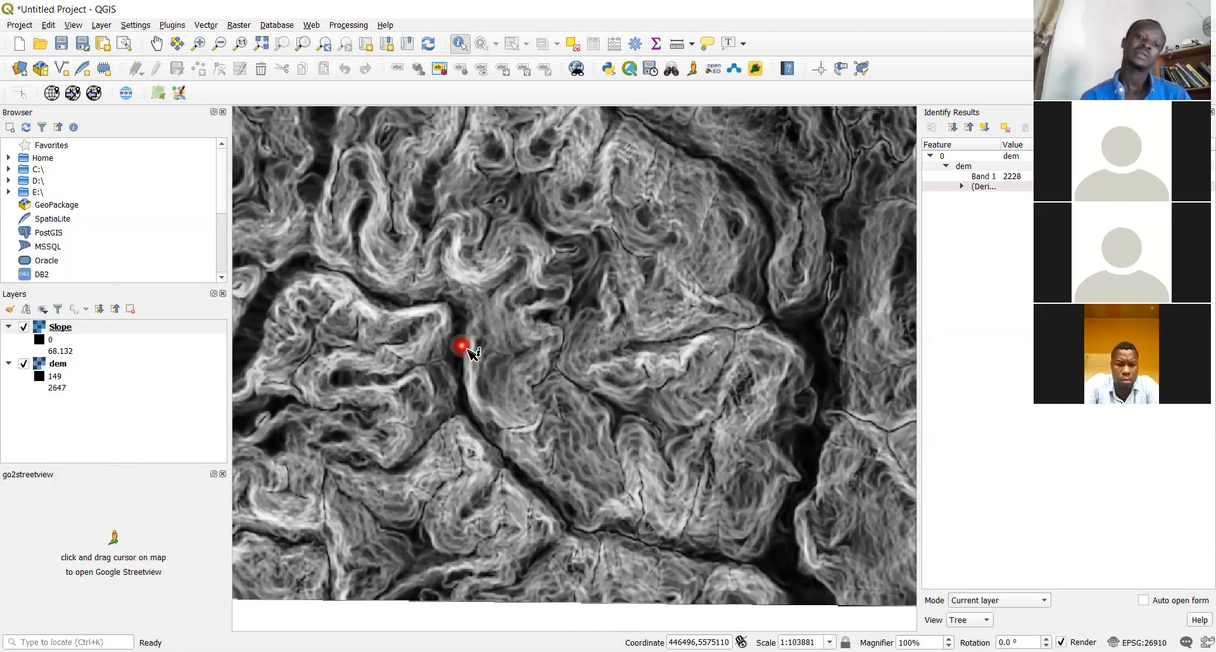
# Read Slope values at four map points, the latest Band 1 reading 38.7090
pyautogui.click(480, 367)
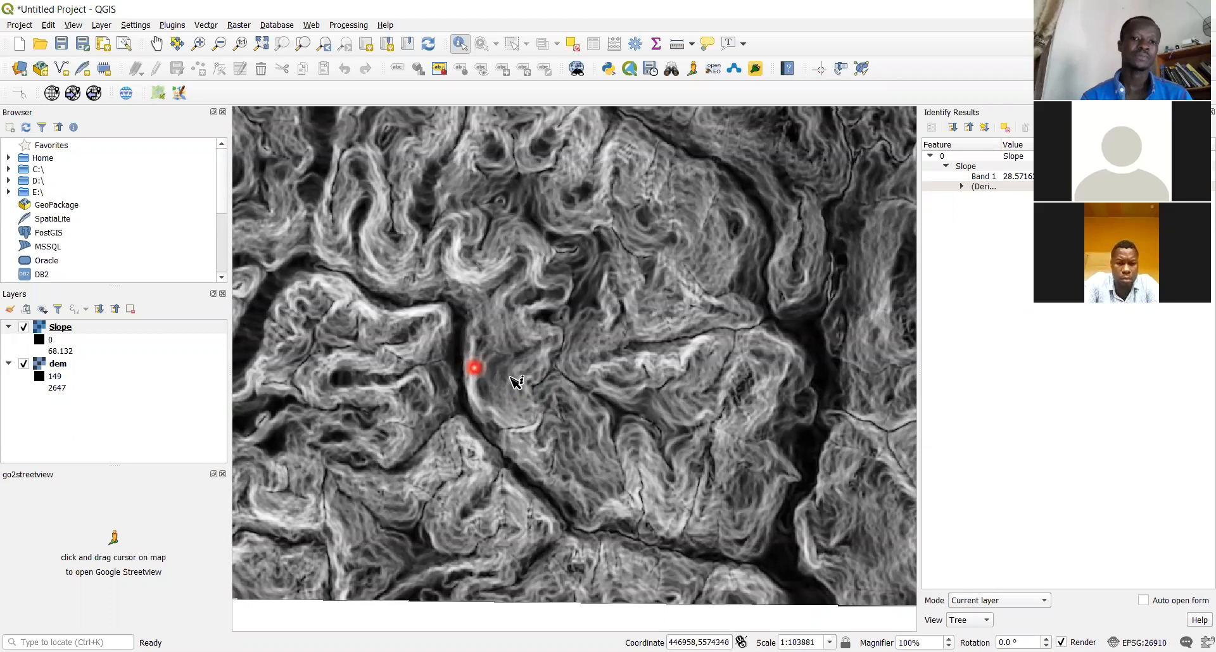
pyautogui.click(821, 451)
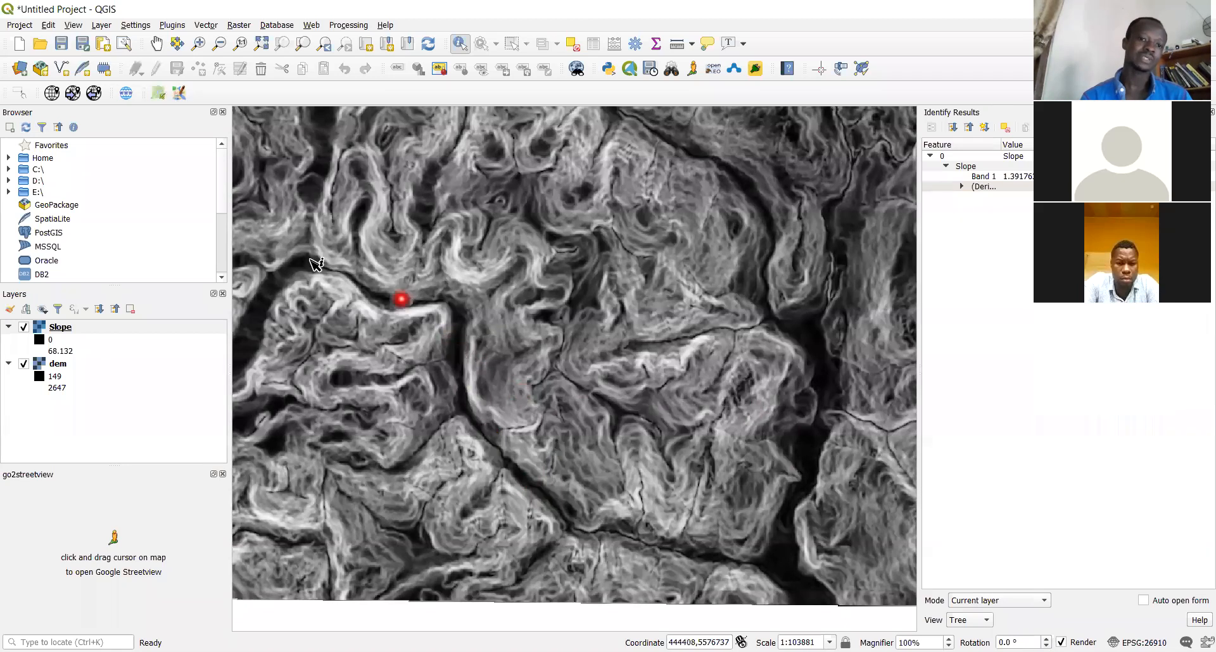
pyautogui.click(259, 309)
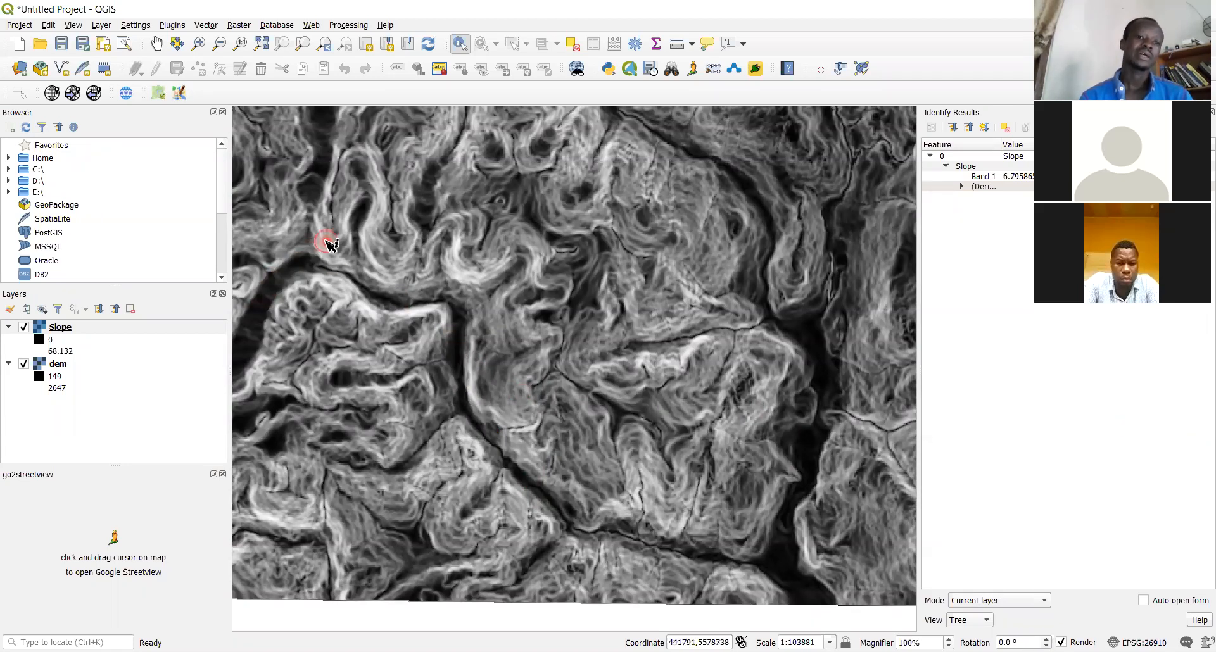
pyautogui.click(393, 212)
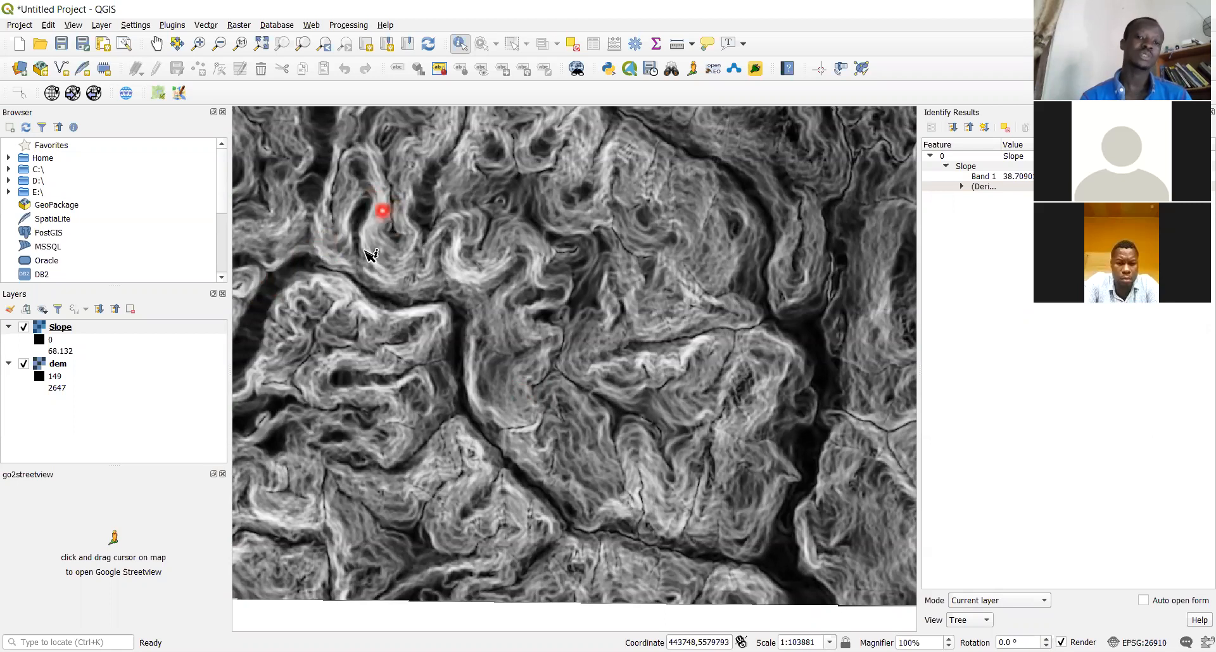
# Toggle the Slope layer on and off against dem and query slope near the top
pyautogui.click(26, 330)
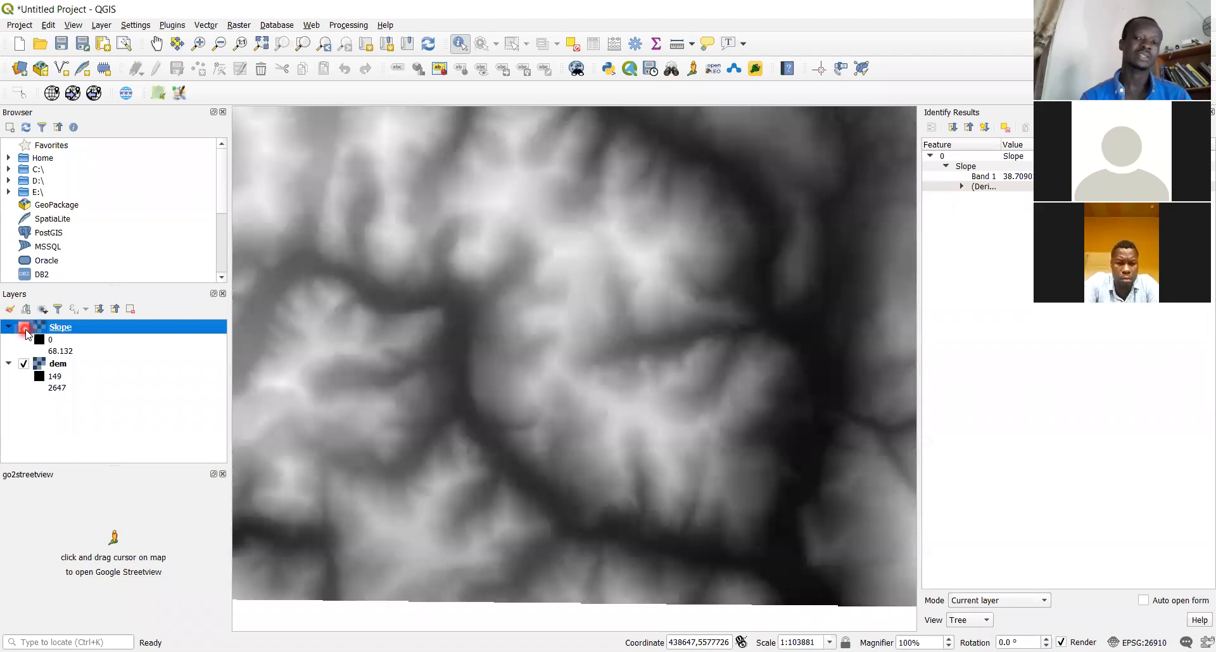
pyautogui.click(25, 327)
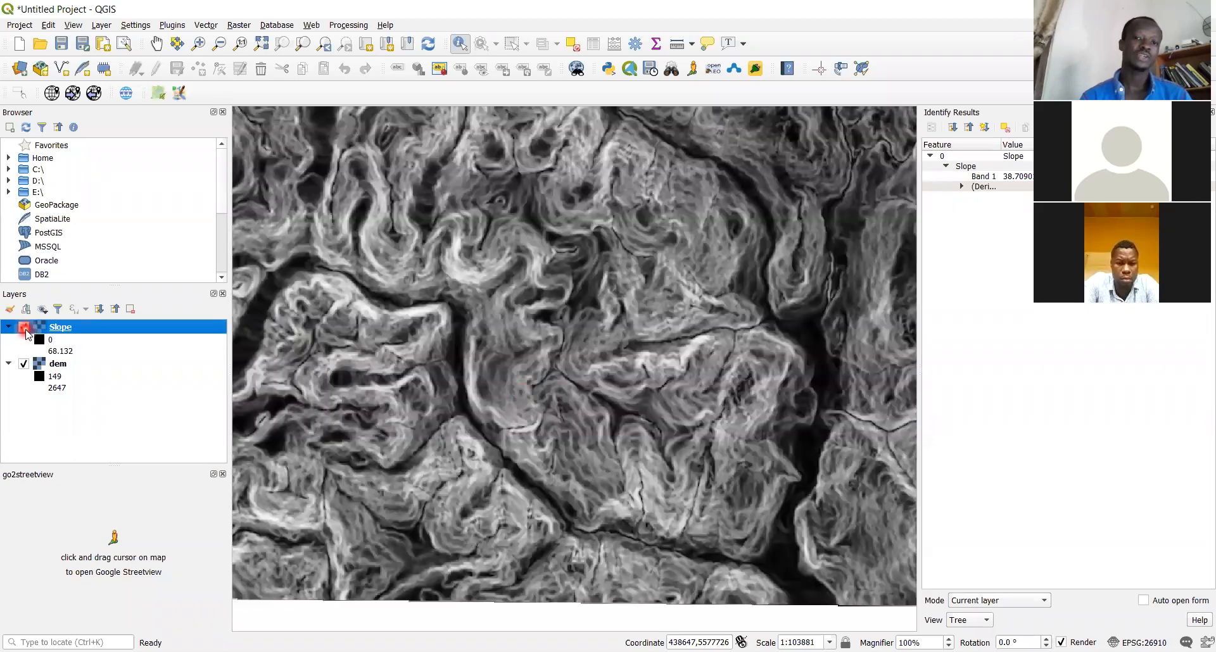
pyautogui.click(25, 327)
pyautogui.click(25, 327)
pyautogui.click(24, 327)
pyautogui.click(436, 259)
pyautogui.click(516, 206)
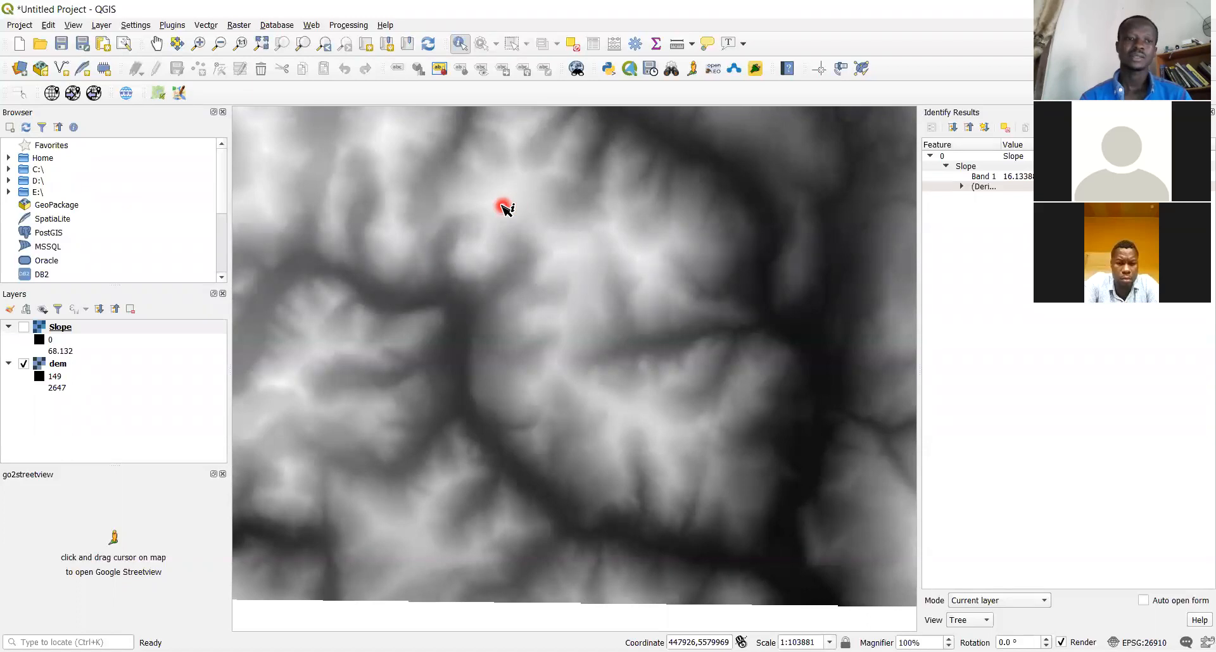
# Query dem elevation near the top, read slope 62.2388, then hide the Slope layer
pyautogui.click(94, 364)
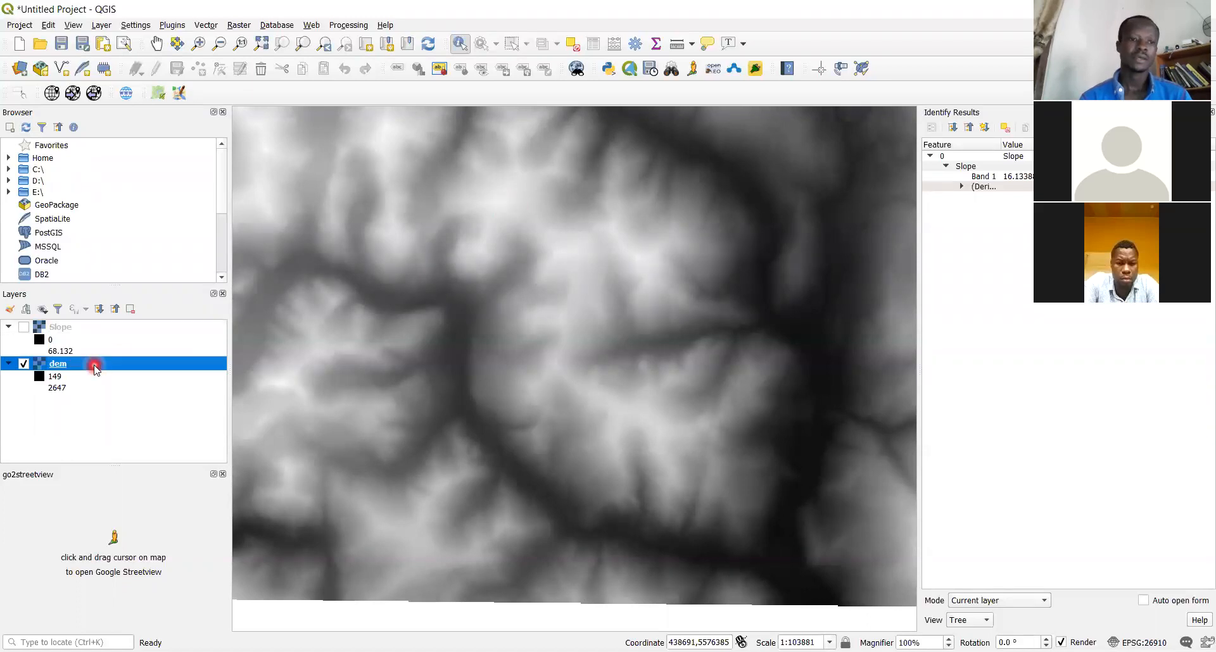
pyautogui.click(510, 199)
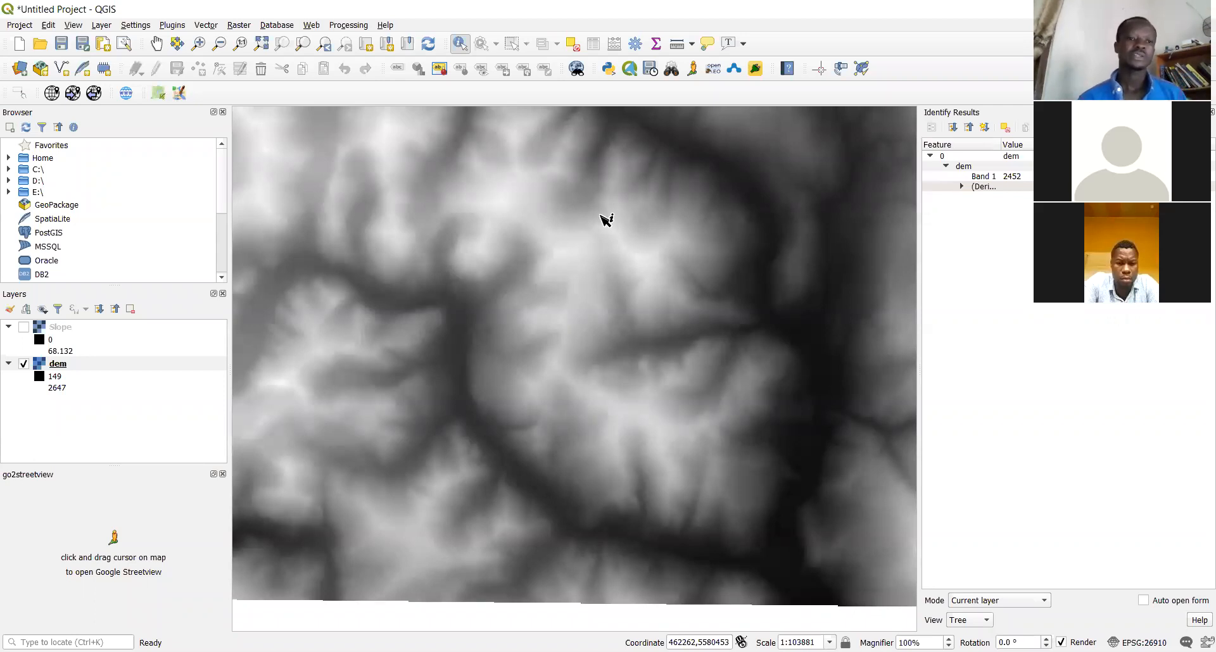
pyautogui.click(64, 327)
pyautogui.click(23, 328)
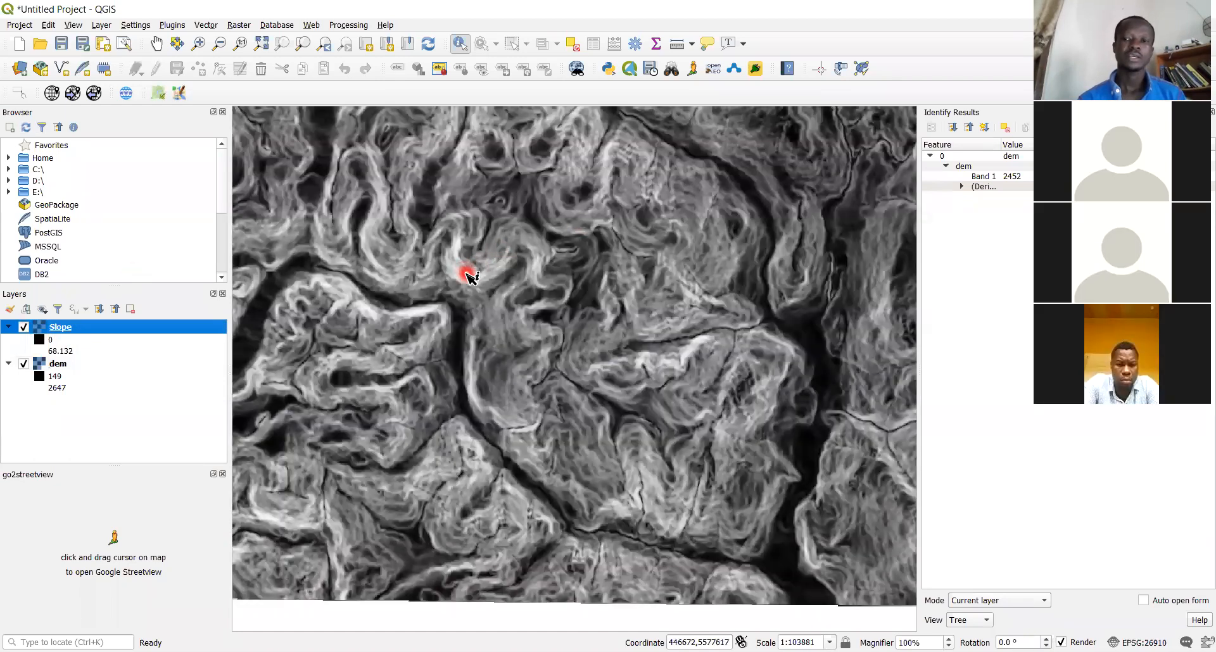
pyautogui.click(466, 274)
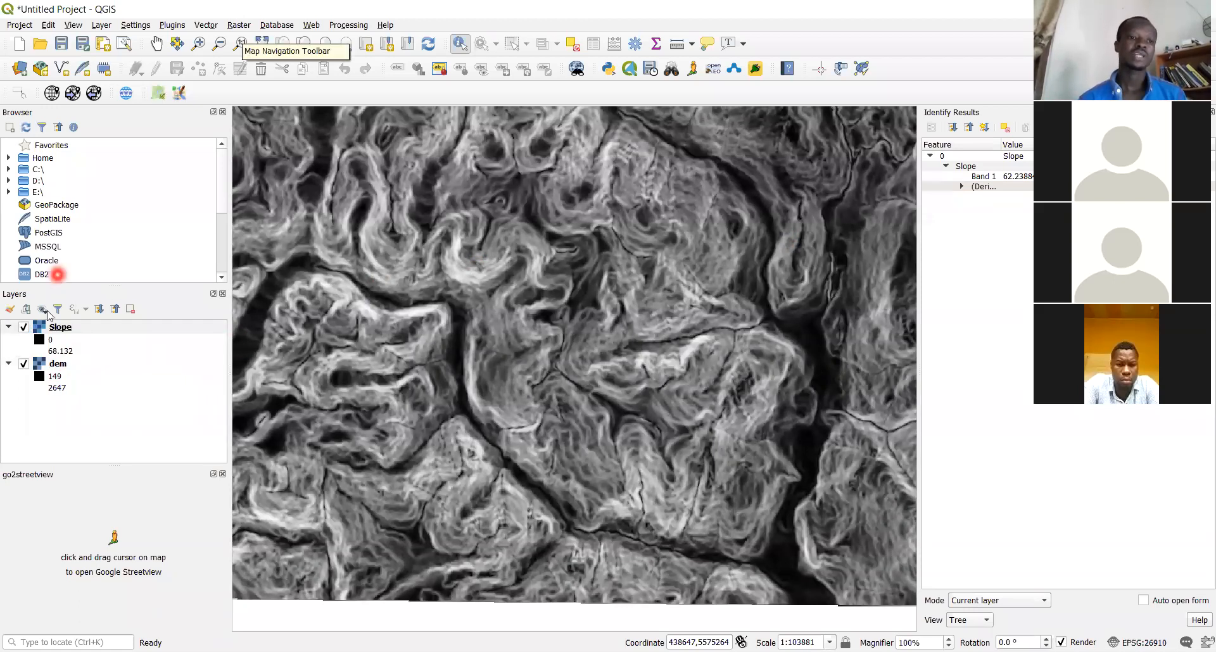
pyautogui.click(30, 329)
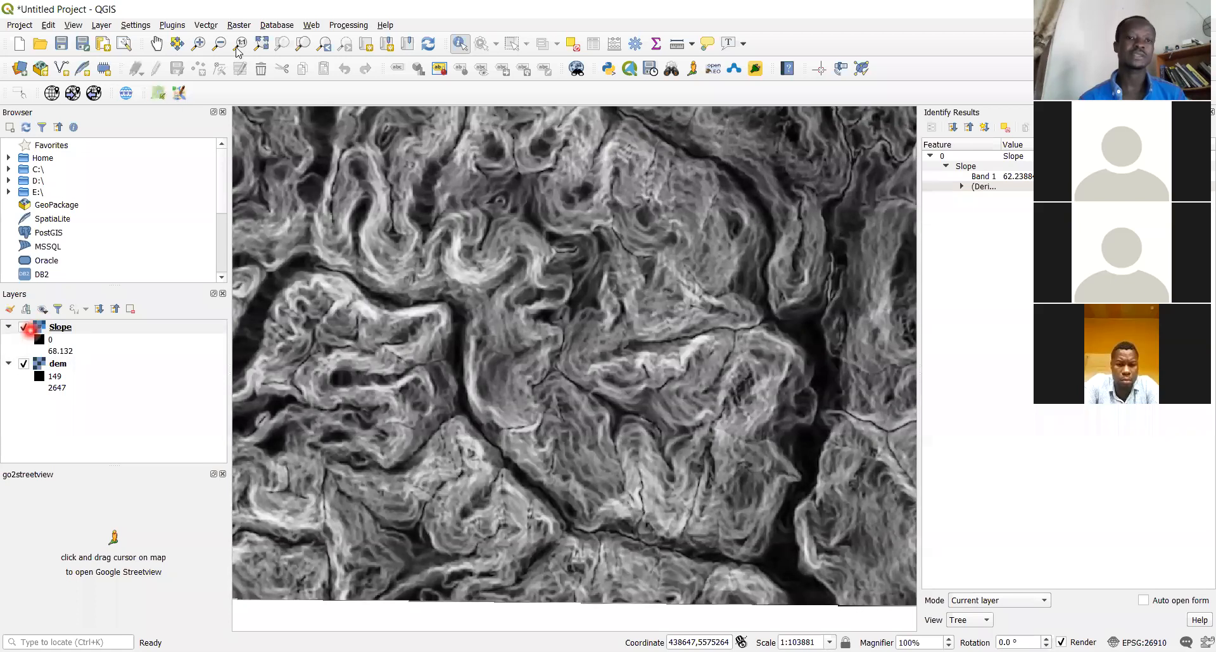
pyautogui.click(238, 25)
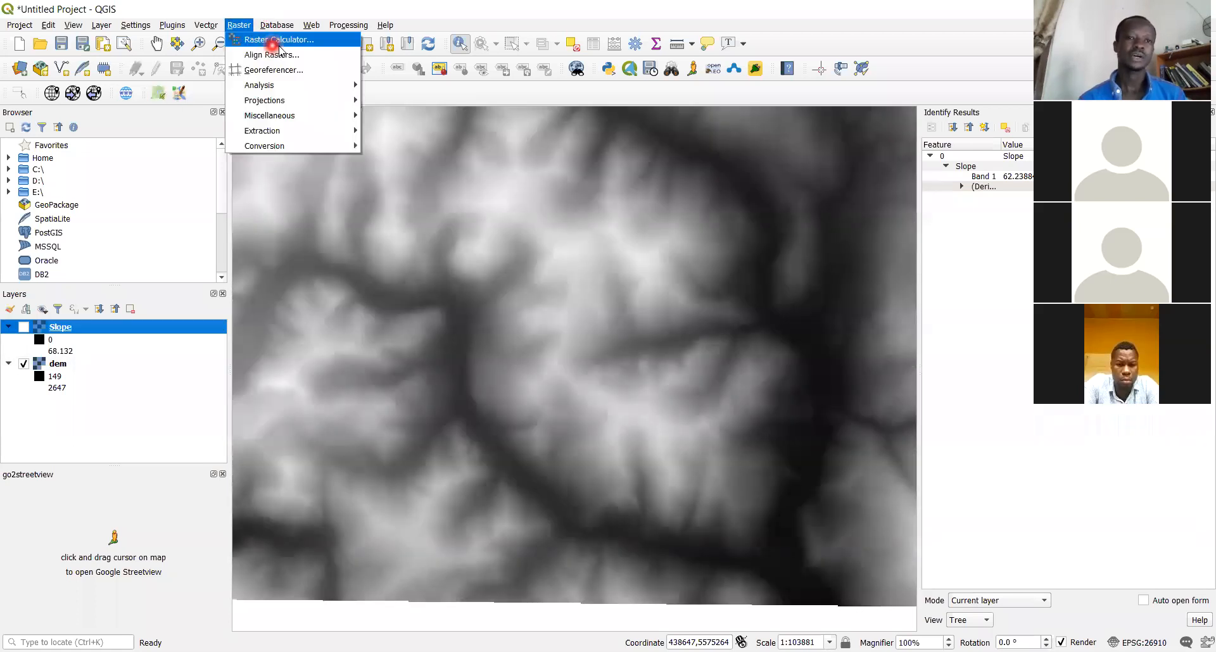
# Run the Aspect tool with dem as input, producing an Aspect layer from 0 to 359.853
pyautogui.moveTo(310, 83)
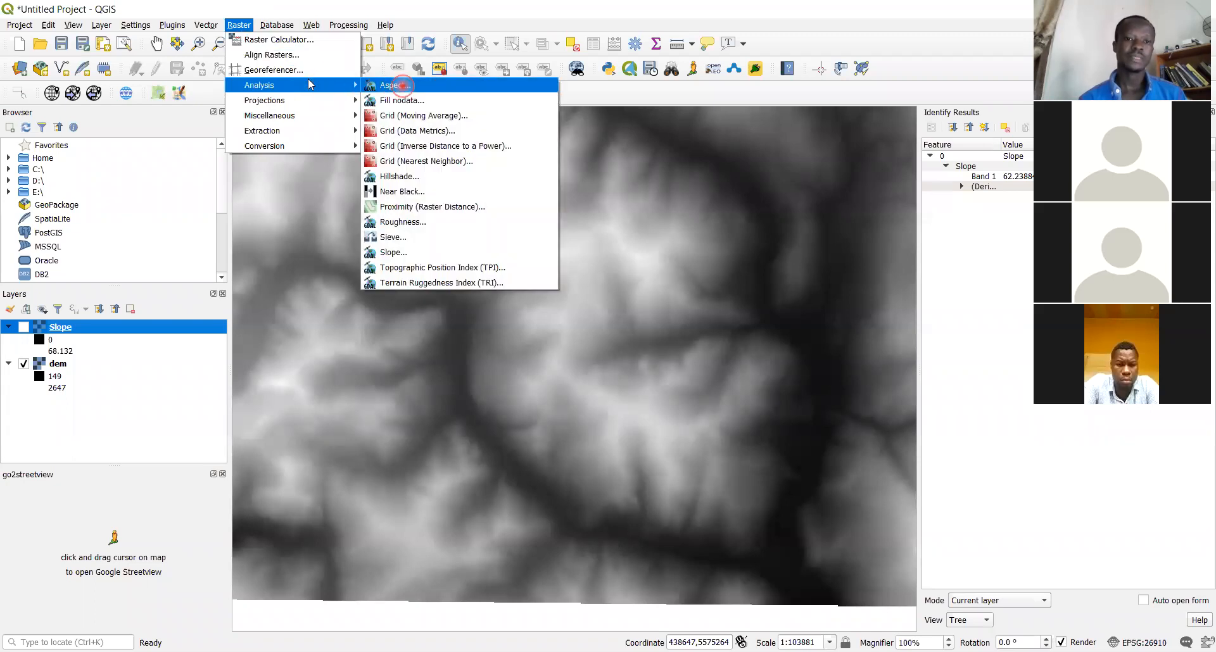
pyautogui.click(402, 85)
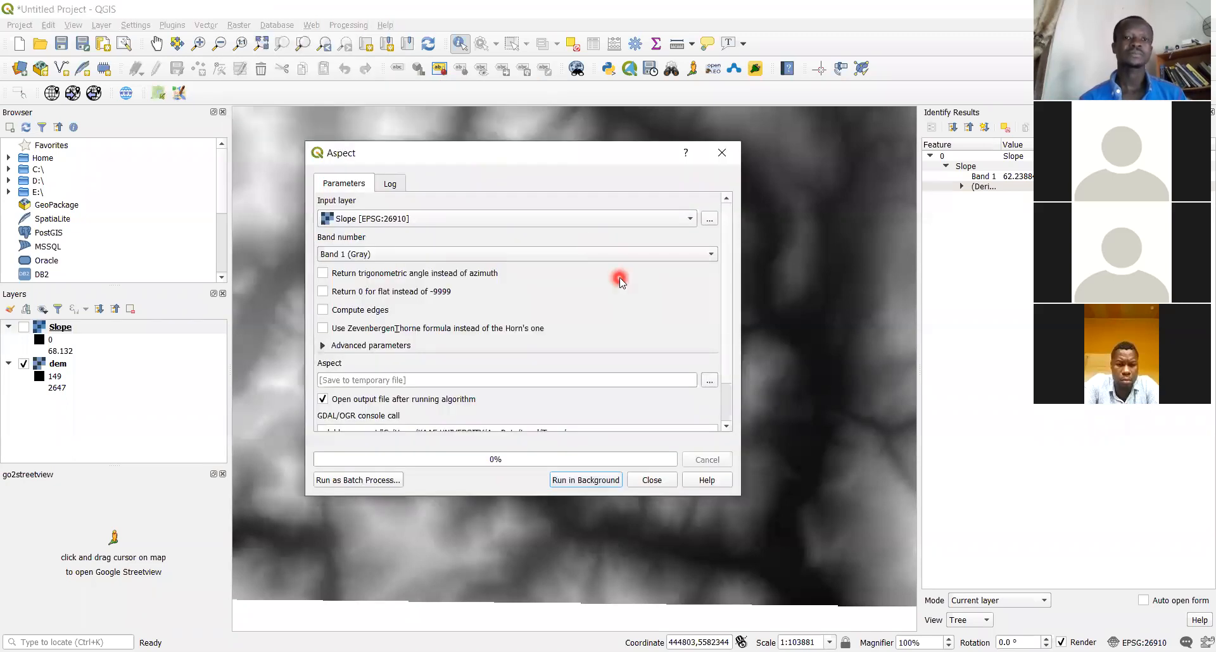
pyautogui.click(692, 222)
pyautogui.click(646, 176)
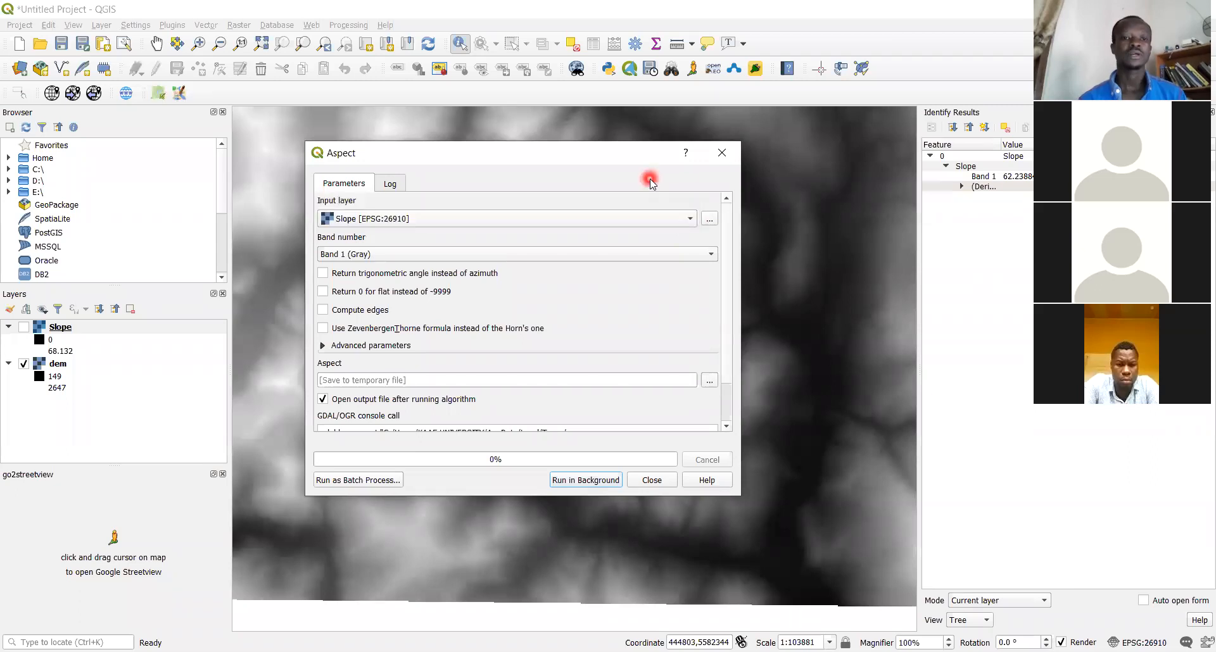
pyautogui.click(642, 222)
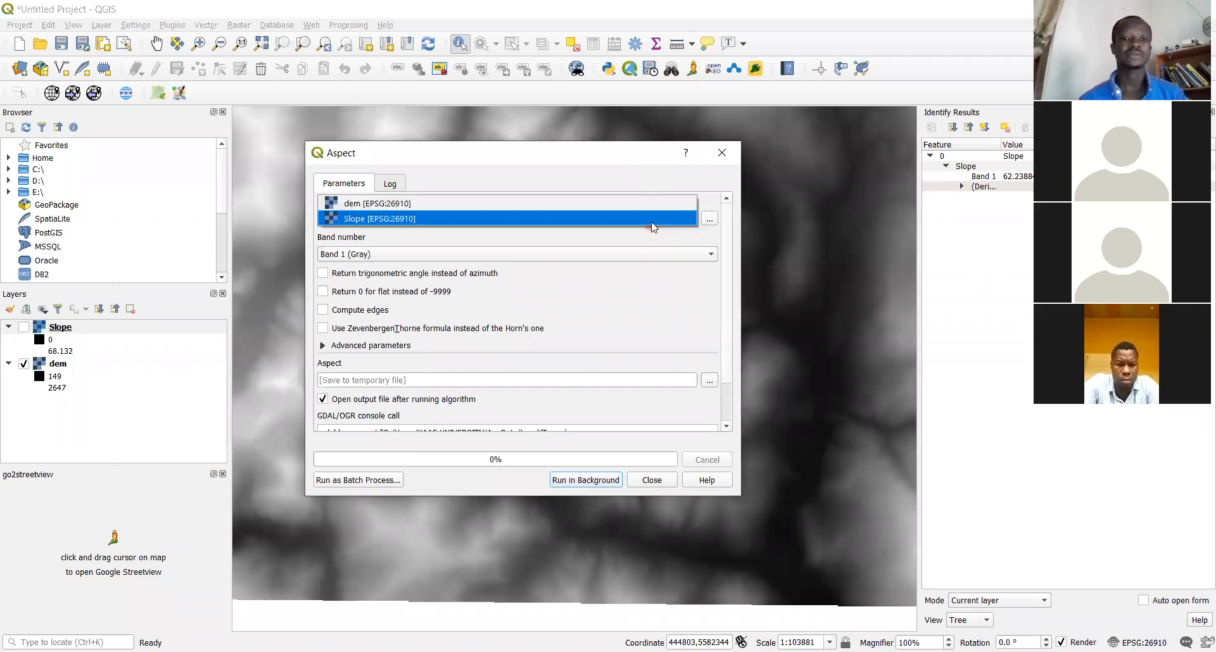
pyautogui.click(532, 212)
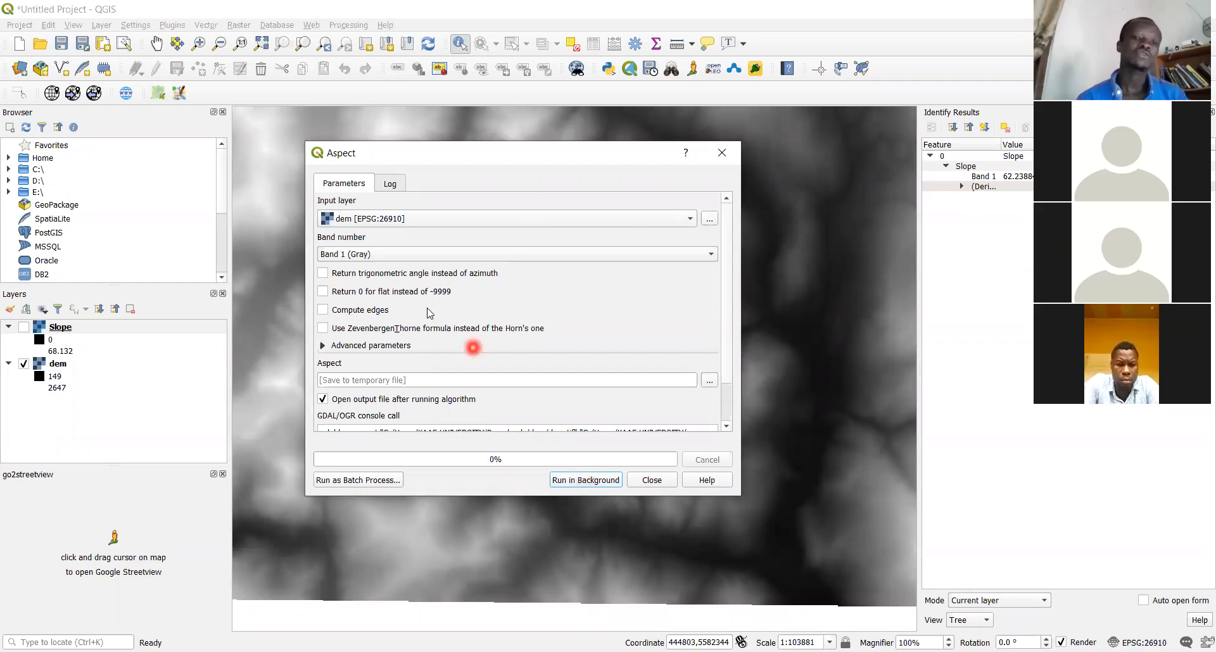
pyautogui.click(573, 482)
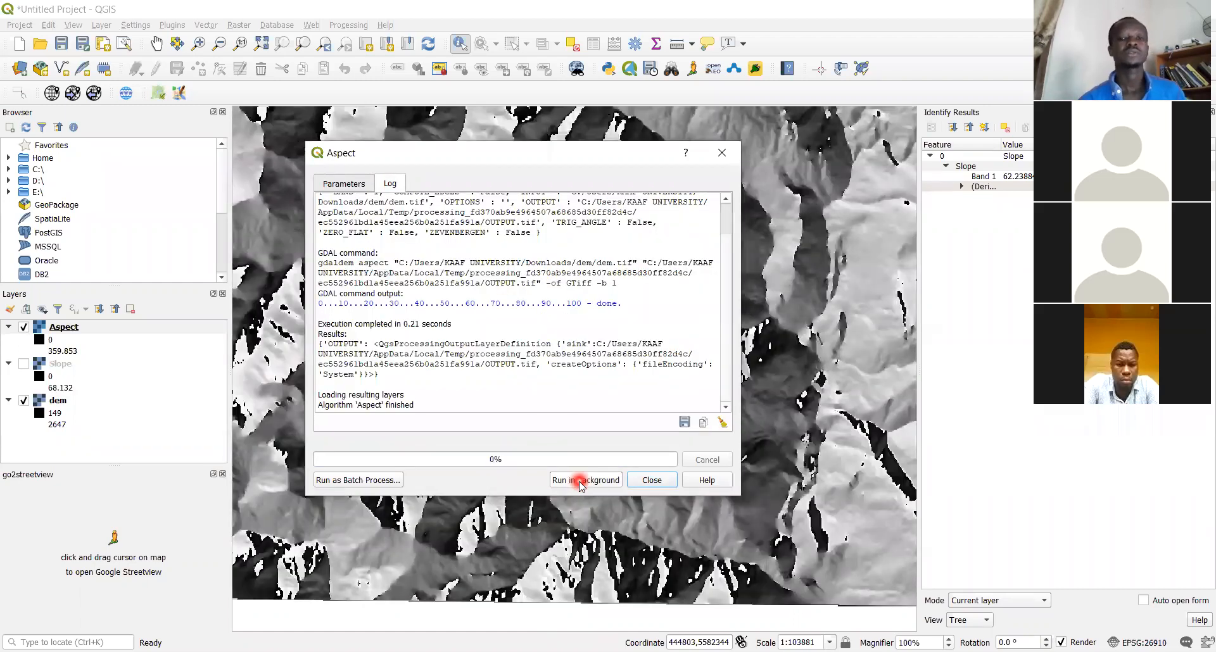
pyautogui.click(654, 481)
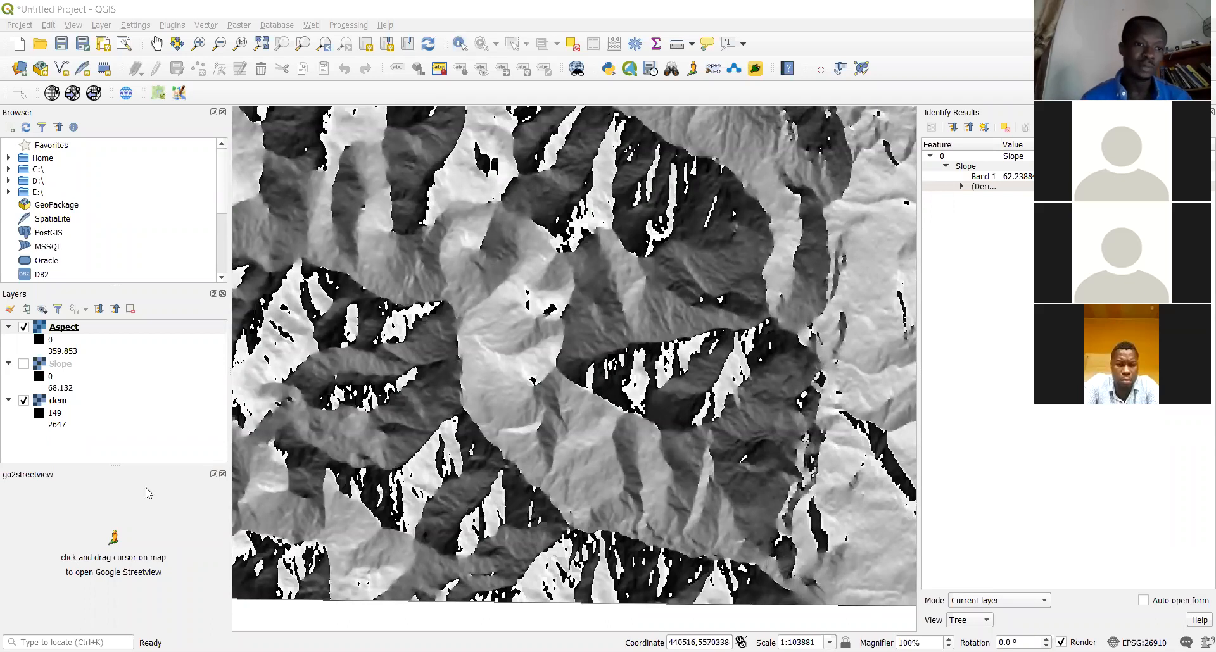
# Hide Aspect, show Slope, dismiss the street view notice, and identify two map points
pyautogui.click(24, 328)
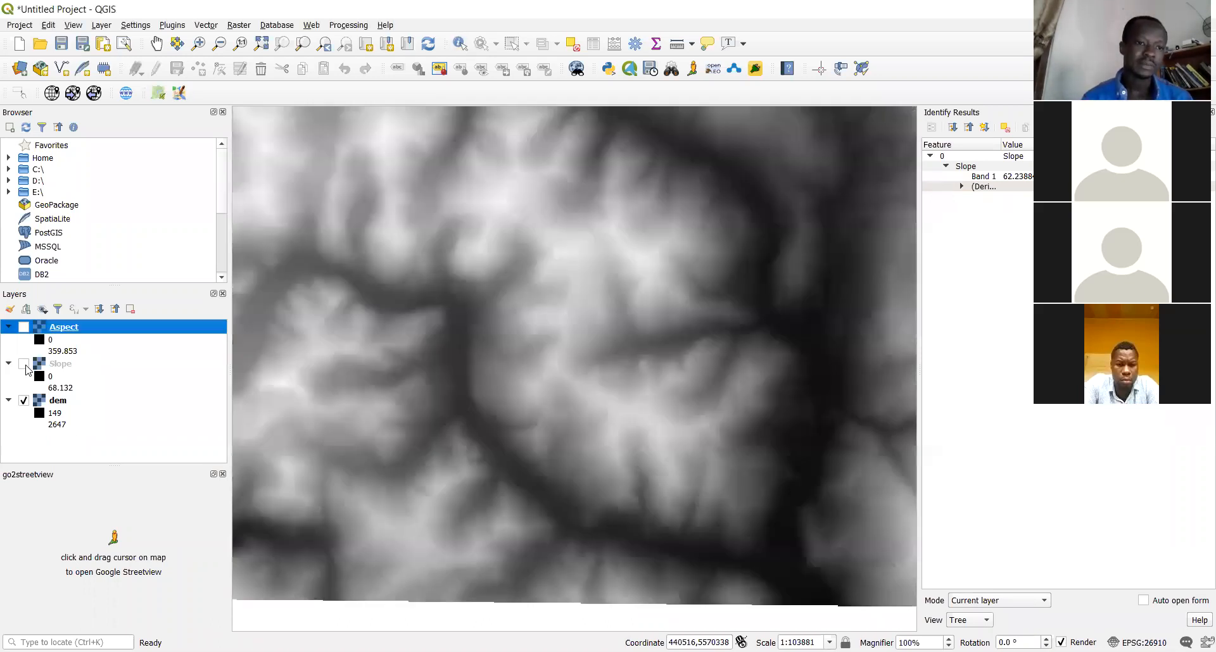
pyautogui.click(24, 364)
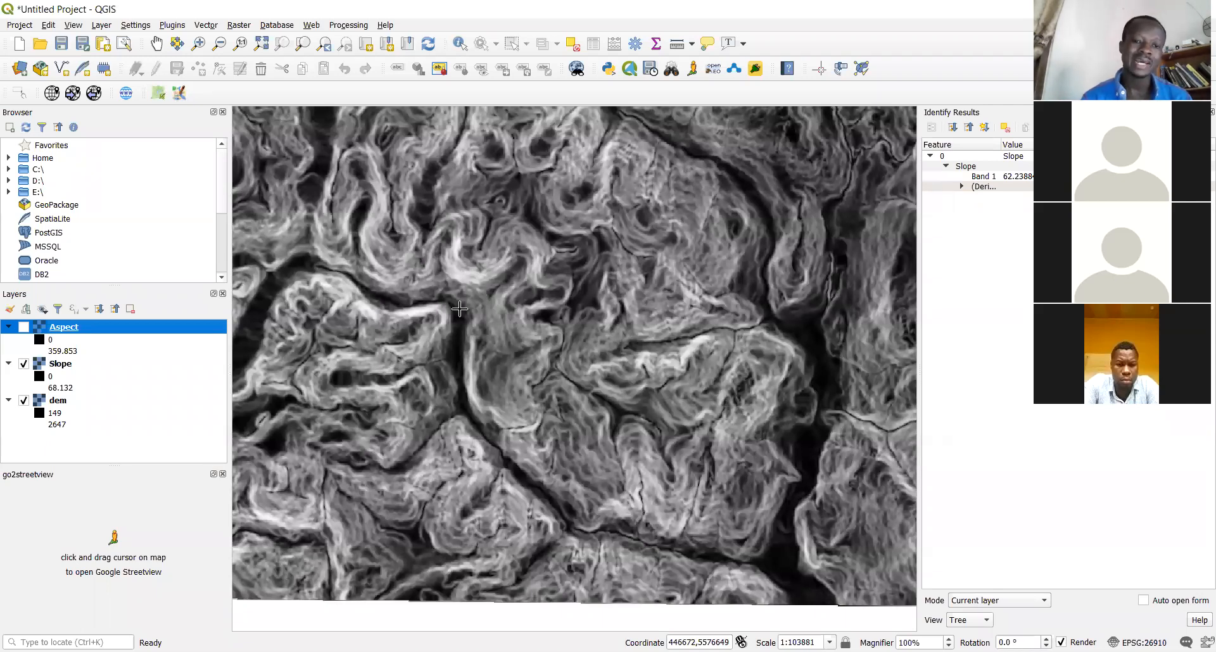
pyautogui.click(484, 278)
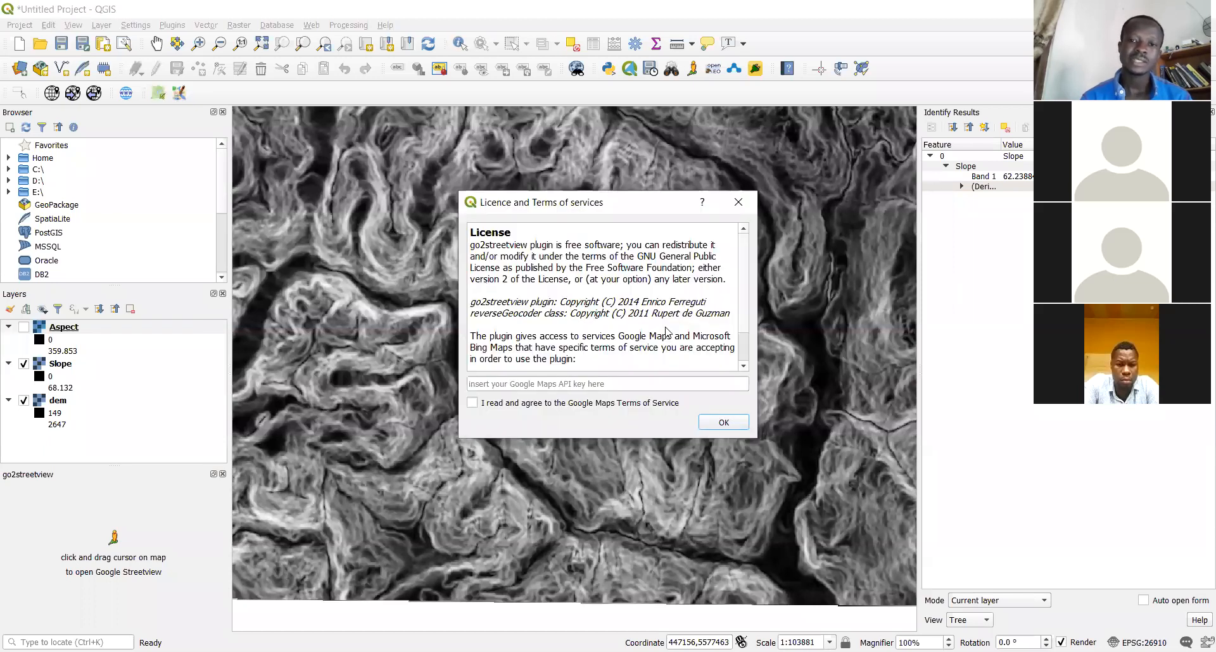
pyautogui.click(740, 204)
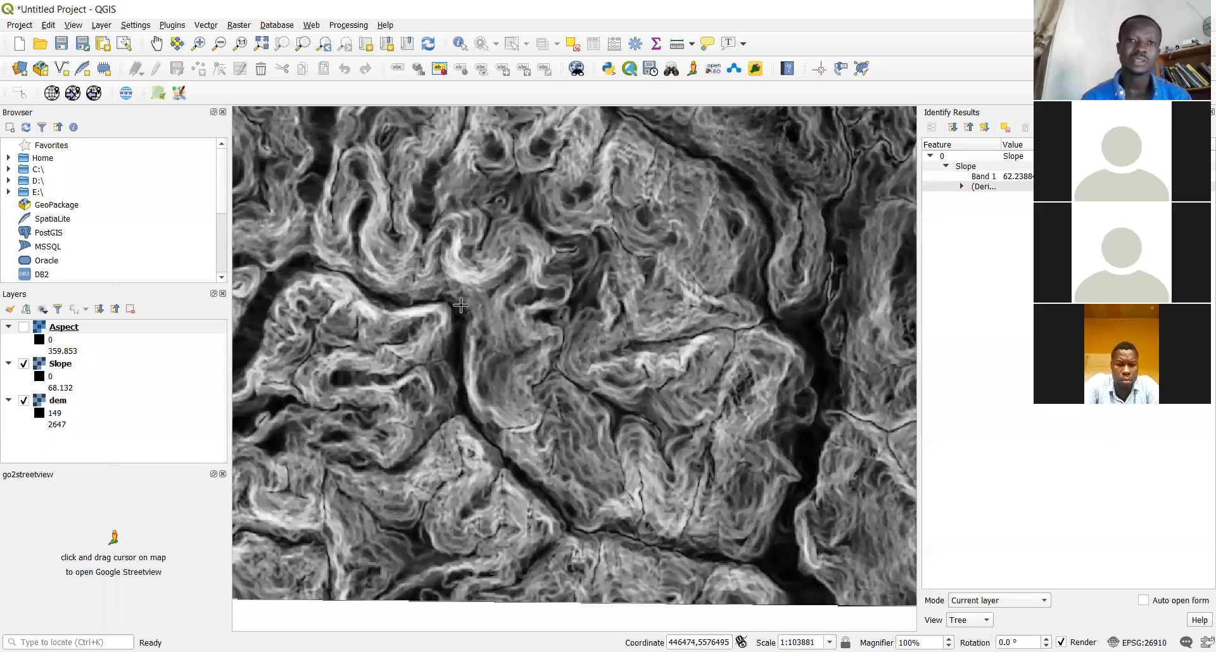
pyautogui.click(460, 44)
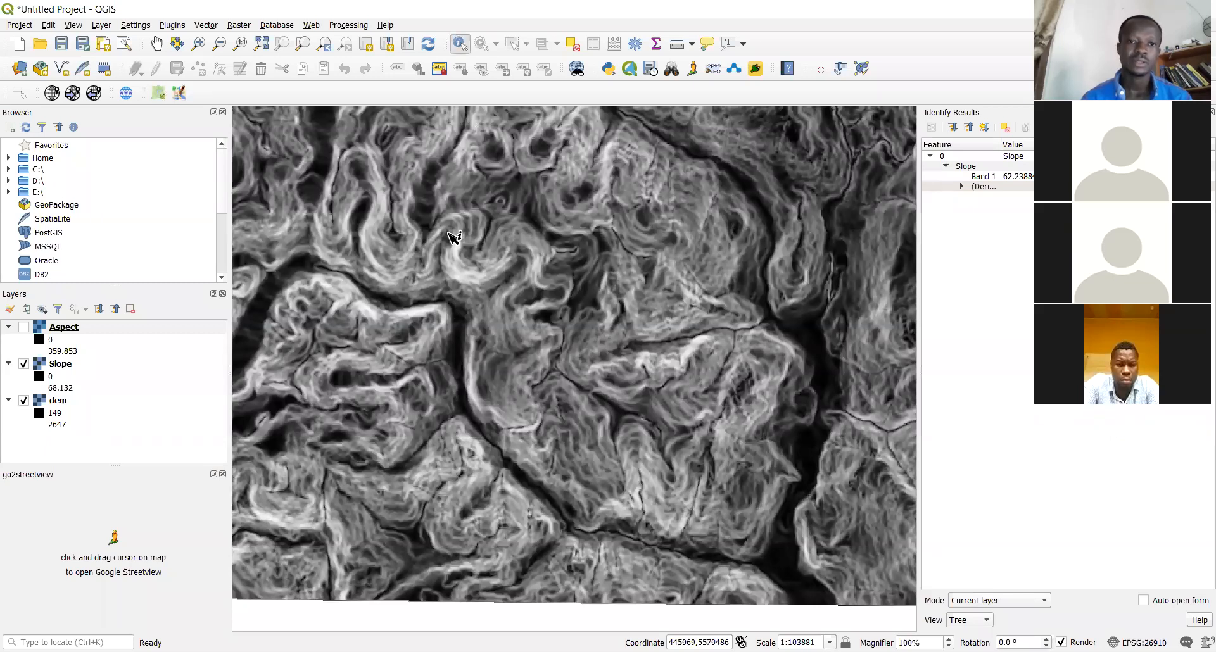
pyautogui.click(458, 259)
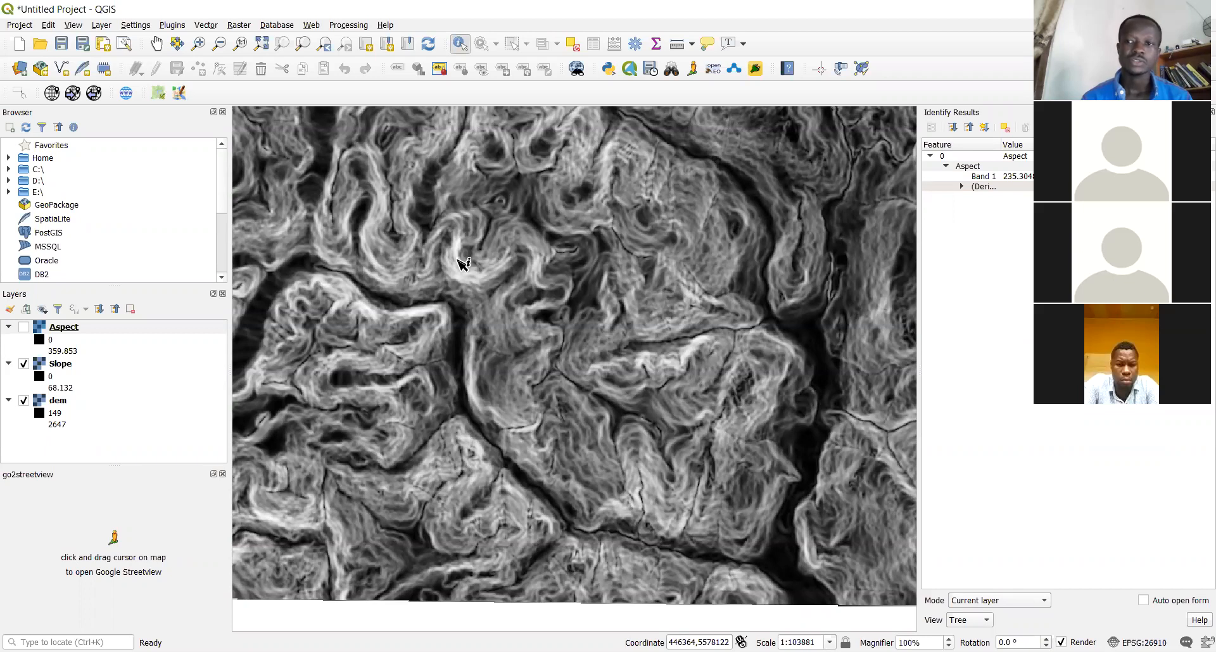
pyautogui.click(466, 265)
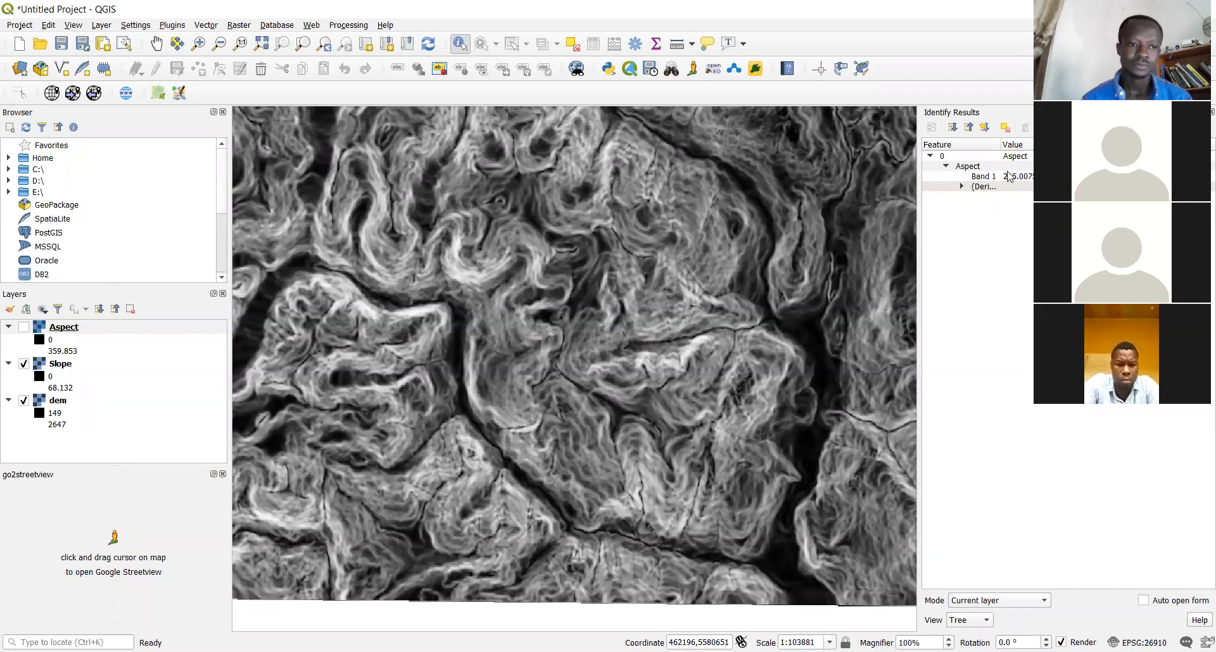
# Make Slope the queried layer and read six slope values, the latest Band 1 45.2846
pyautogui.click(84, 365)
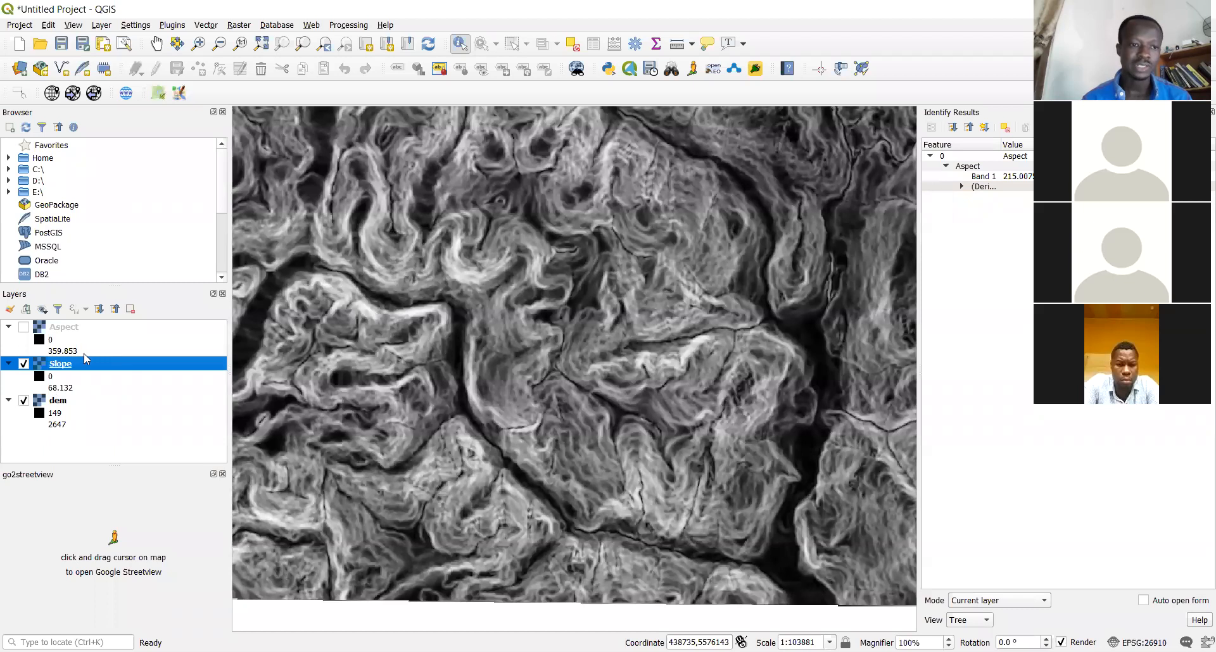
pyautogui.click(473, 273)
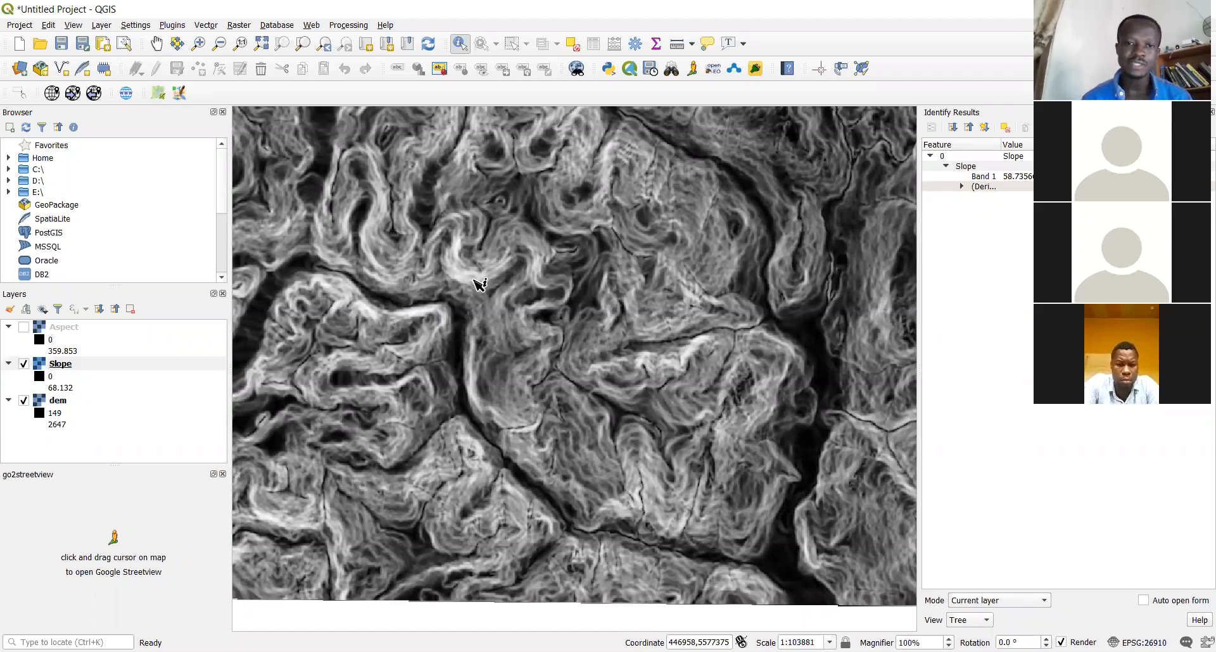
pyautogui.click(468, 292)
pyautogui.click(470, 280)
pyautogui.click(464, 277)
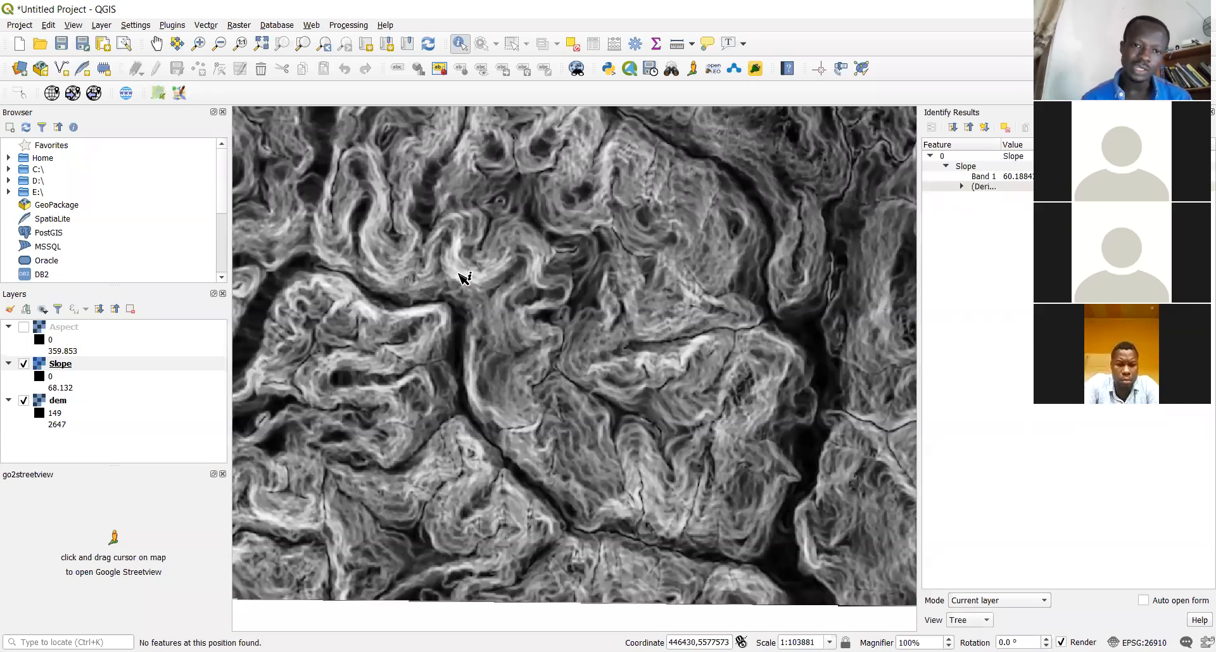
pyautogui.click(506, 262)
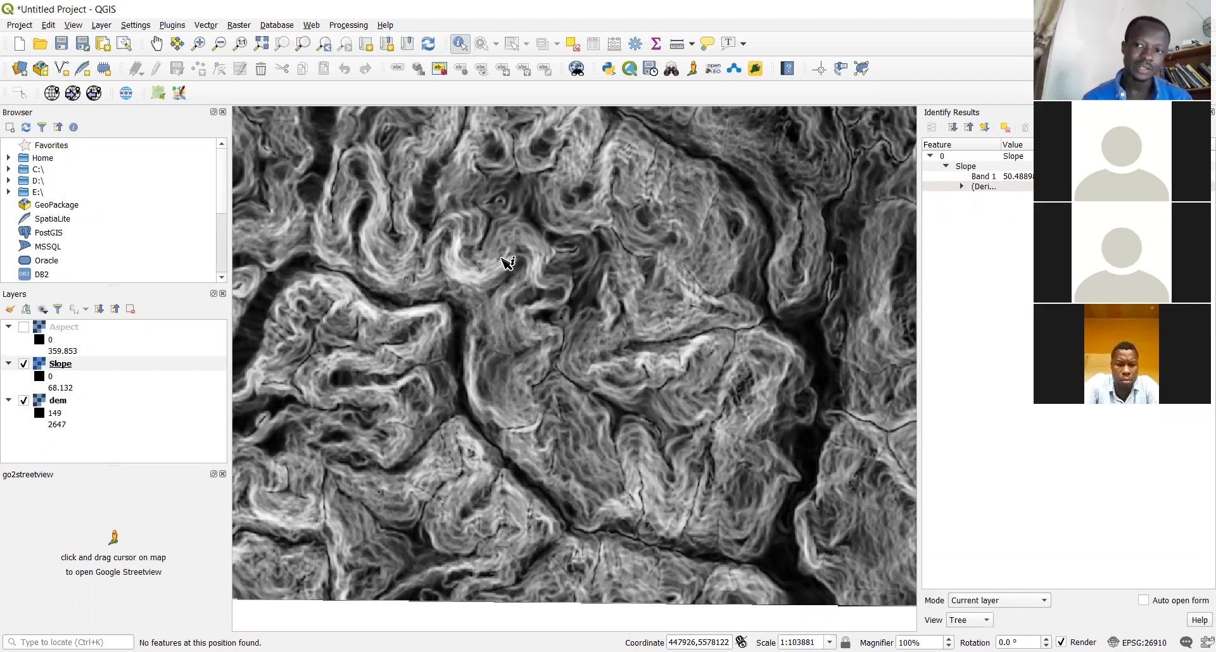
pyautogui.click(493, 273)
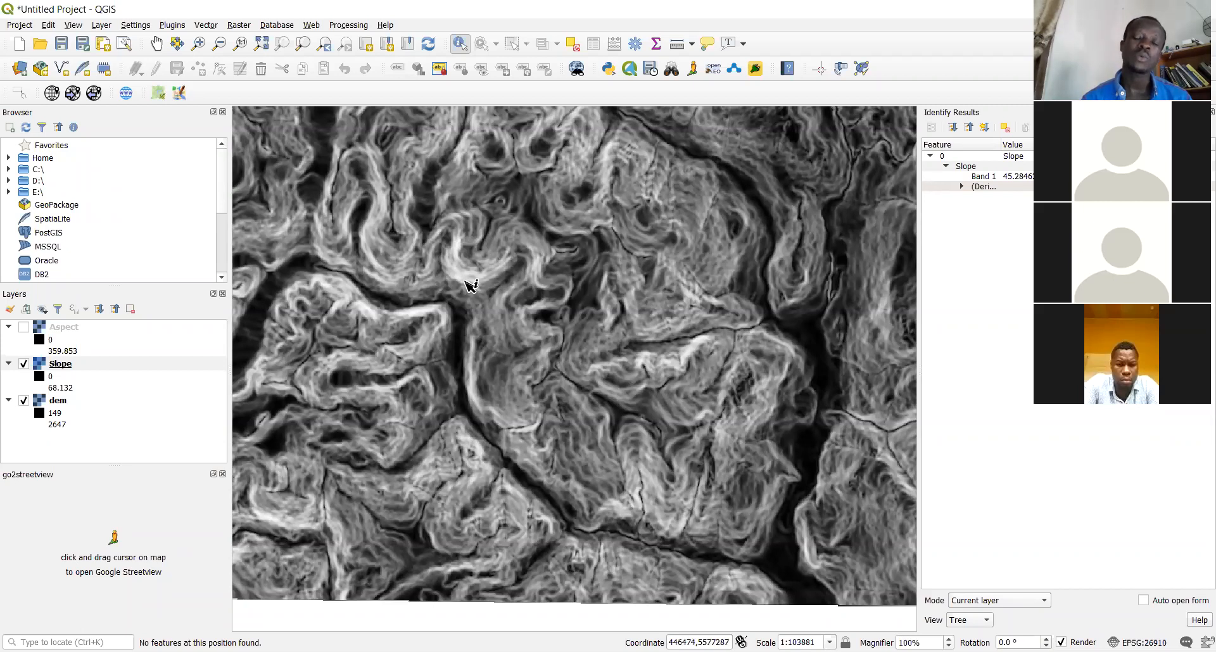
# Query another point on the Slope raster, reading a Band 1 value of 3.93109
pyautogui.click(464, 350)
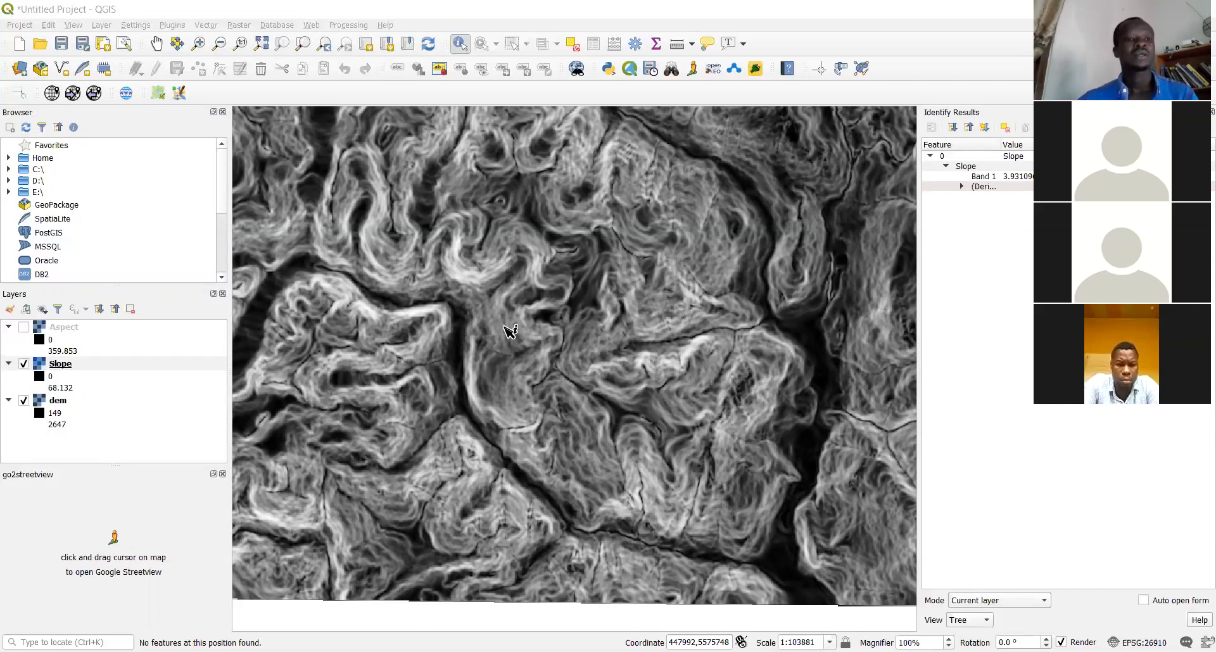
# Show the Aspect layer again, make it the queried layer, and sample a few aspect values
pyautogui.click(26, 329)
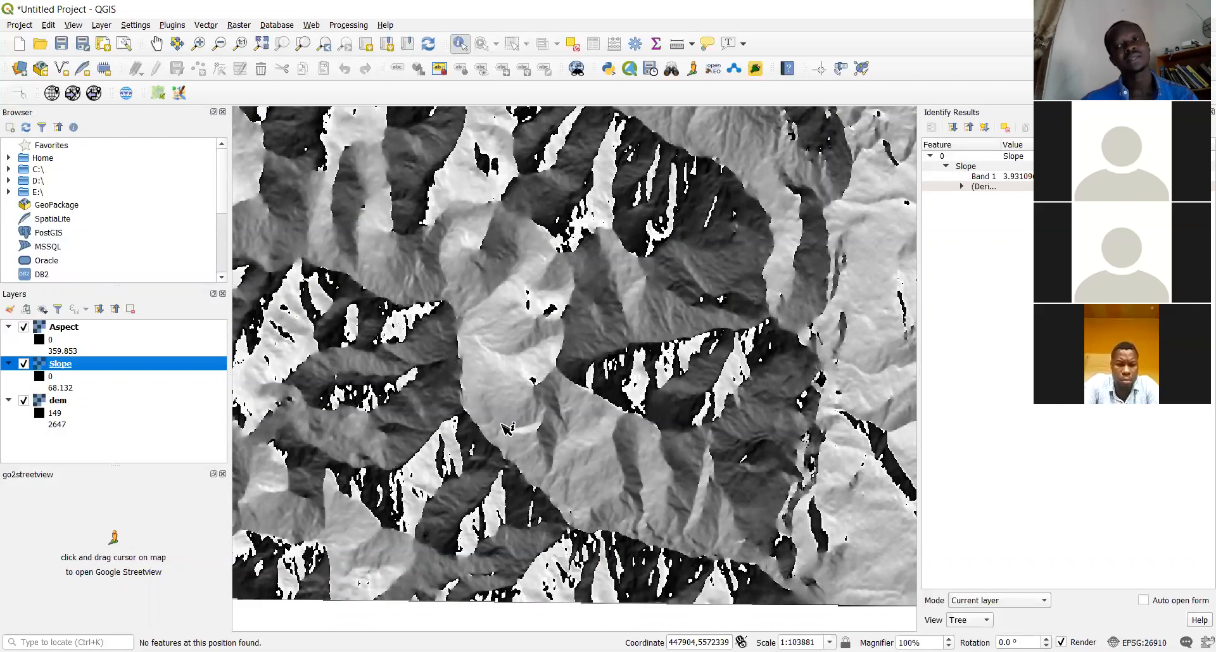
pyautogui.click(507, 319)
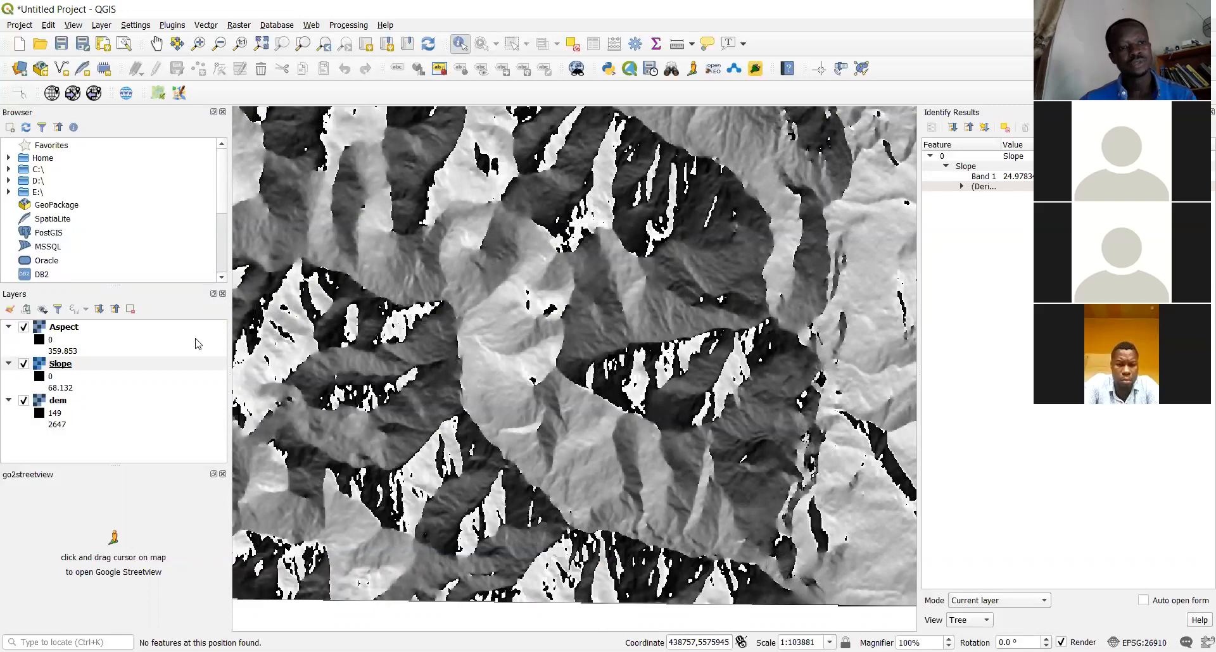
pyautogui.click(103, 327)
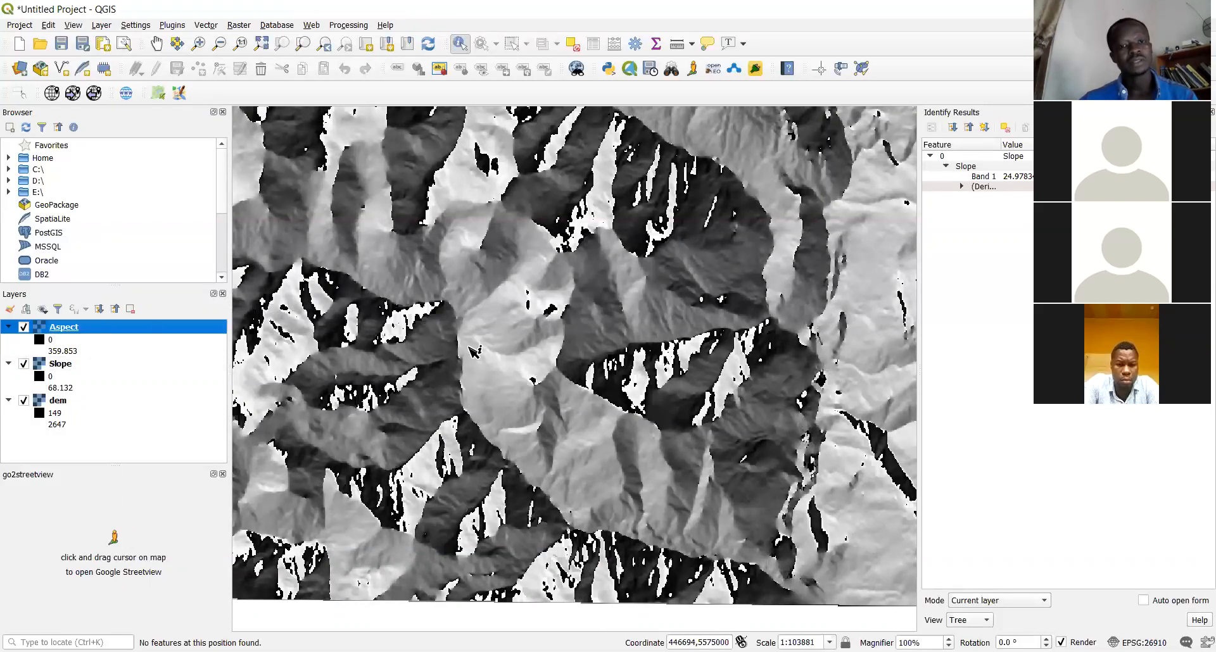
pyautogui.click(514, 336)
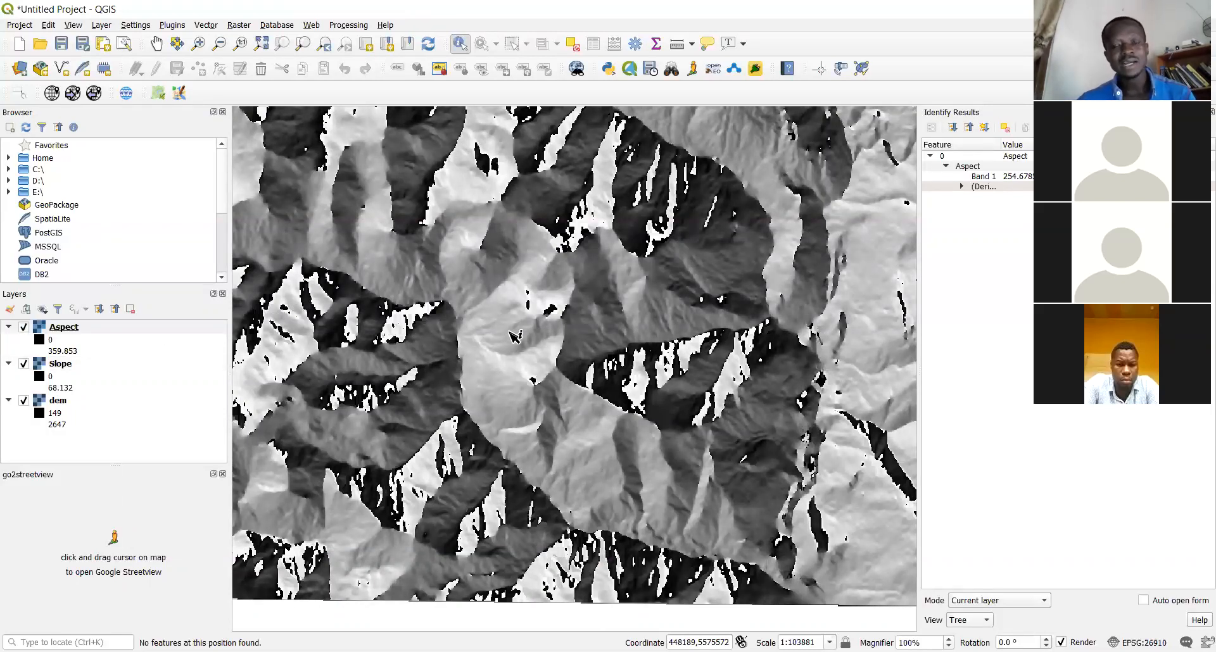
pyautogui.click(517, 259)
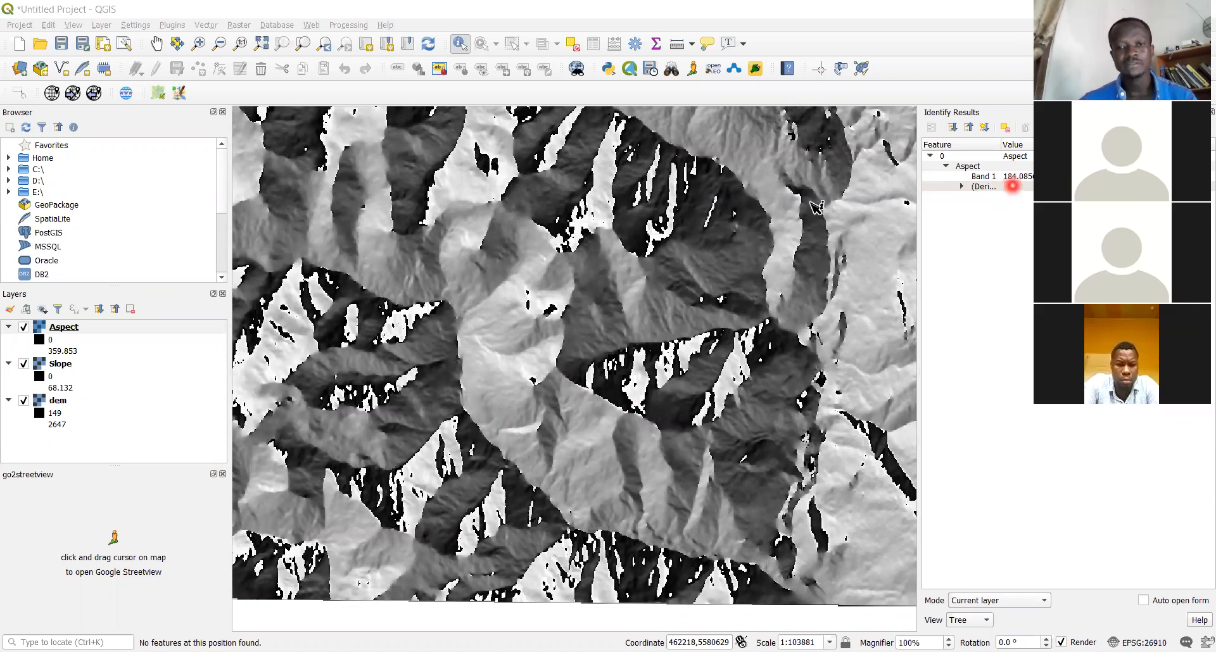
pyautogui.click(513, 202)
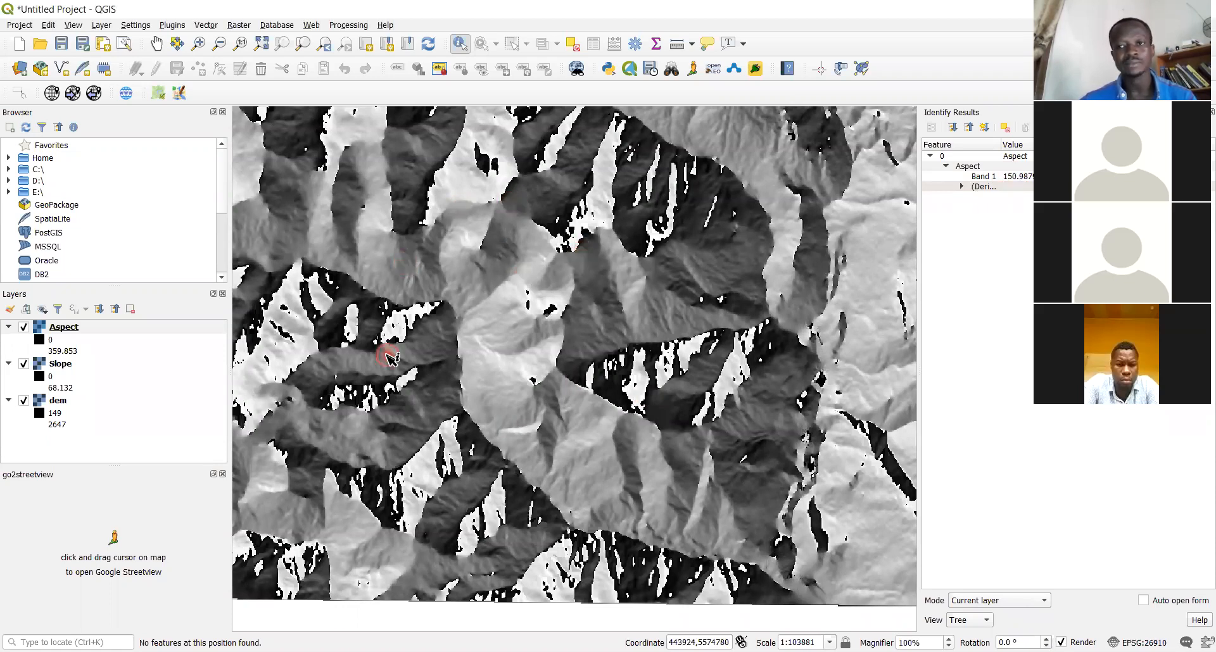
pyautogui.click(535, 468)
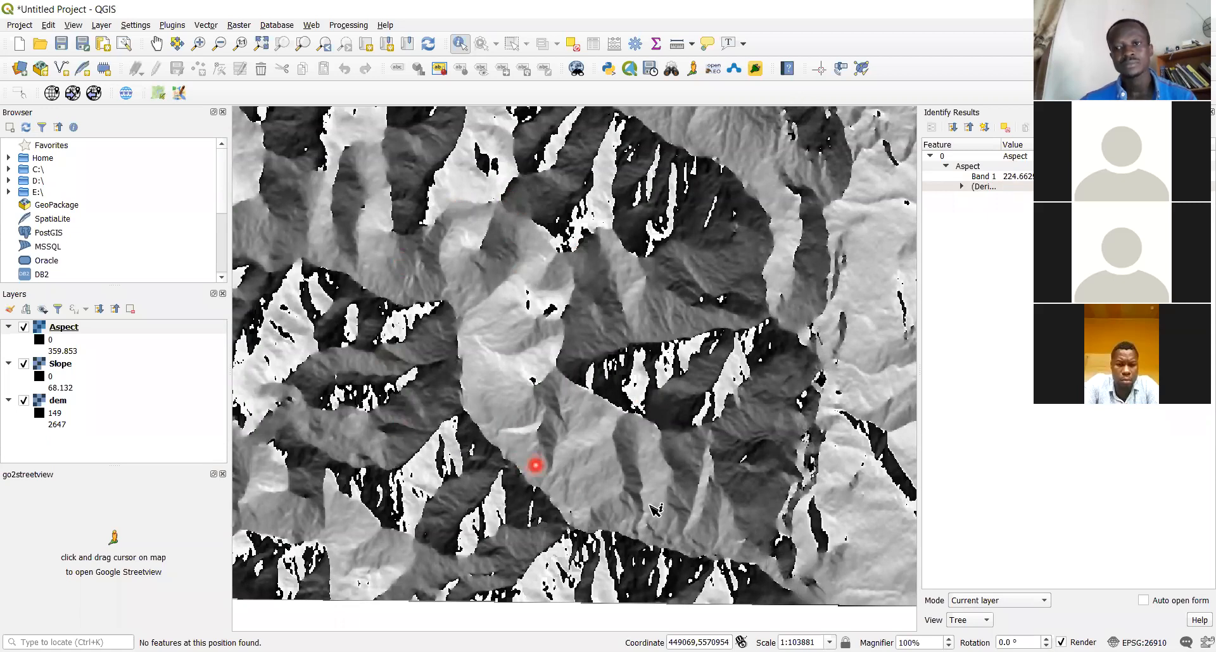
# Sample Aspect values across the upper part of the map from right to left
pyautogui.click(850, 436)
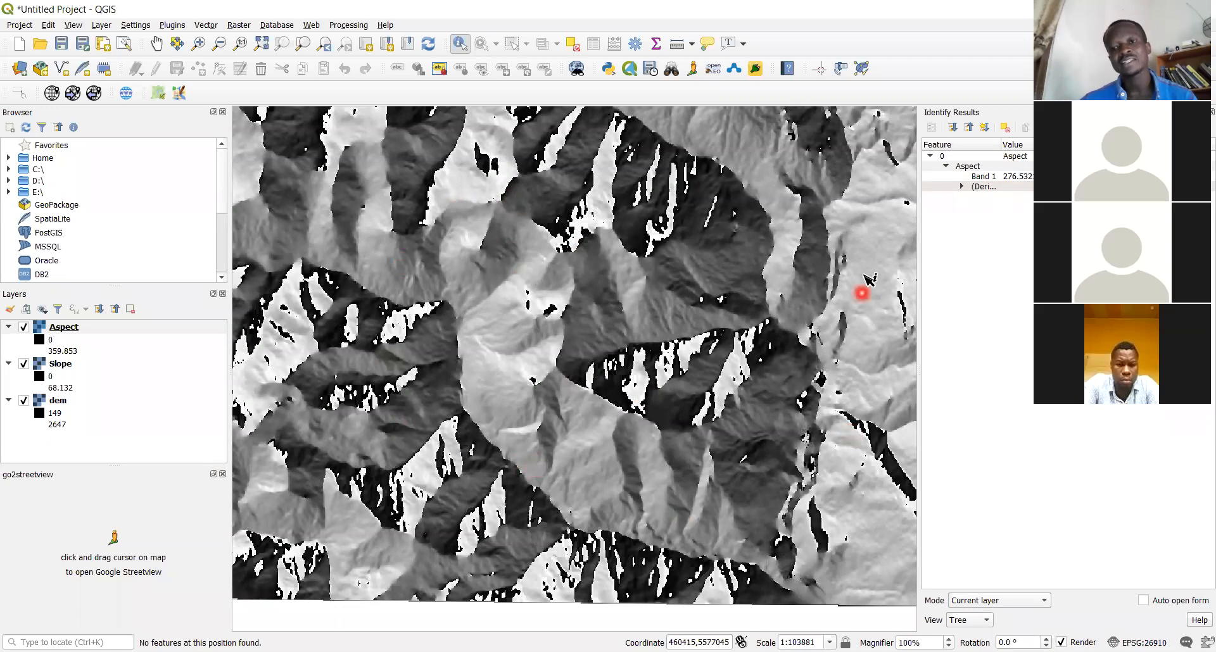
pyautogui.click(863, 197)
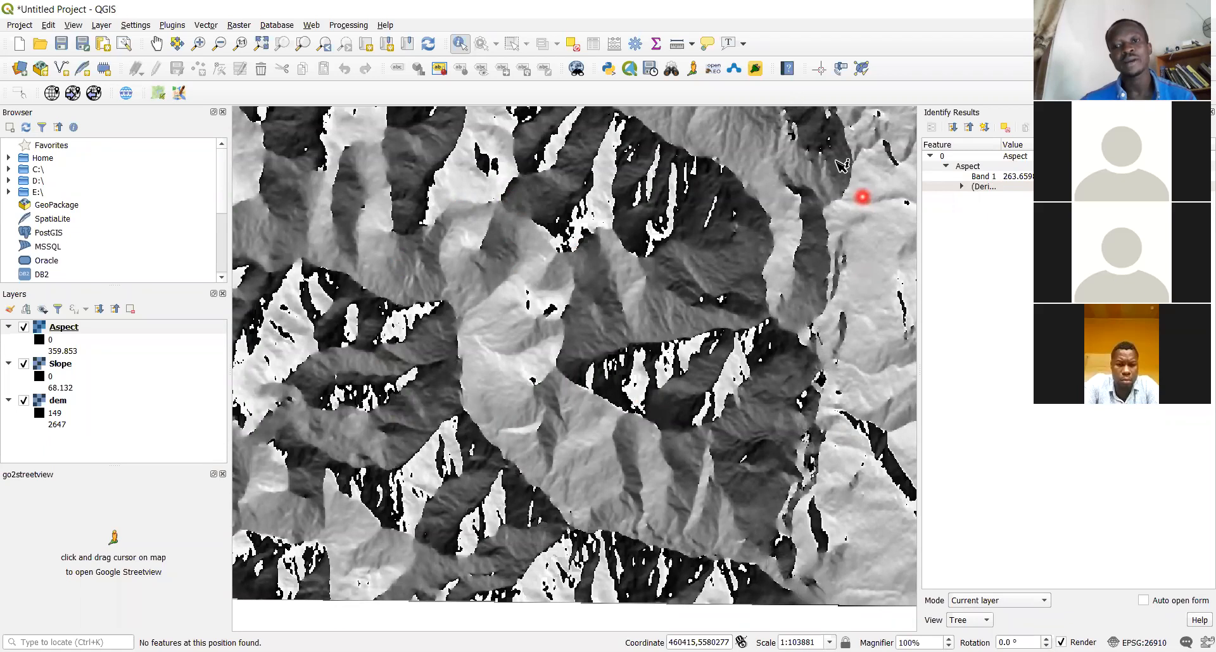
pyautogui.click(739, 126)
pyautogui.click(650, 126)
pyautogui.click(614, 132)
pyautogui.click(583, 128)
pyautogui.click(513, 142)
pyautogui.click(470, 147)
pyautogui.click(413, 152)
pyautogui.click(392, 154)
pyautogui.click(375, 159)
# Sample Aspect values down the left side and along the bottom toward the lower right
pyautogui.click(310, 202)
pyautogui.click(285, 221)
pyautogui.click(291, 313)
pyautogui.click(316, 415)
pyautogui.click(361, 448)
pyautogui.click(388, 461)
pyautogui.click(439, 486)
pyautogui.click(481, 489)
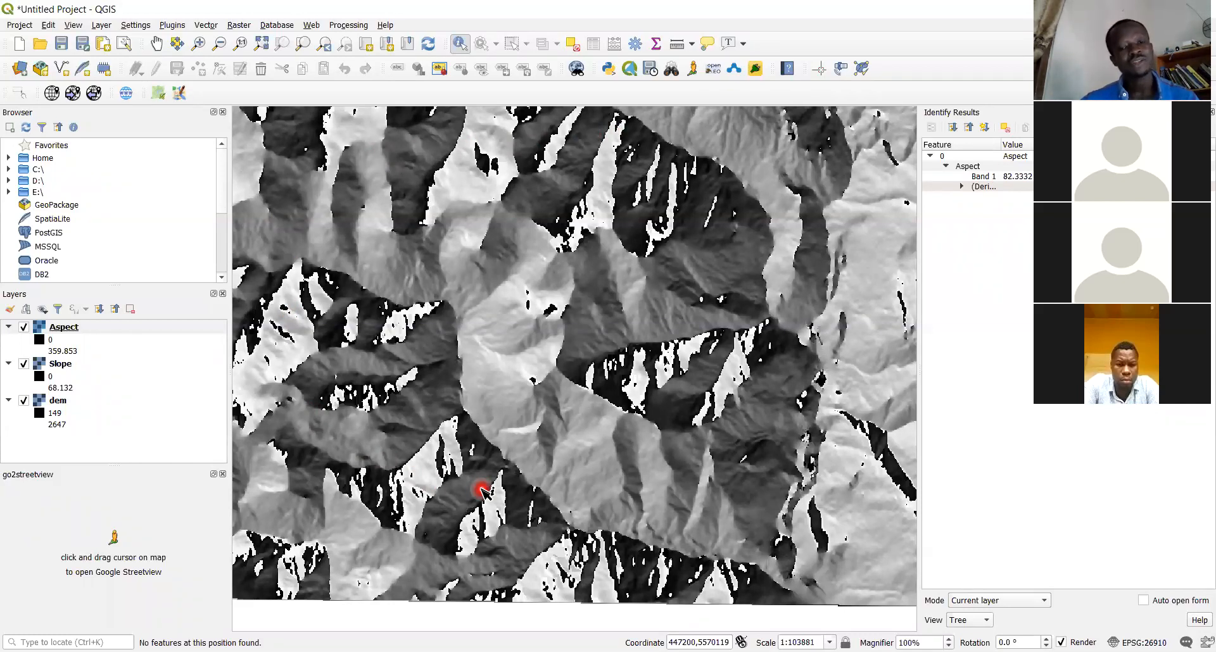
pyautogui.click(542, 485)
pyautogui.click(643, 515)
pyautogui.click(712, 496)
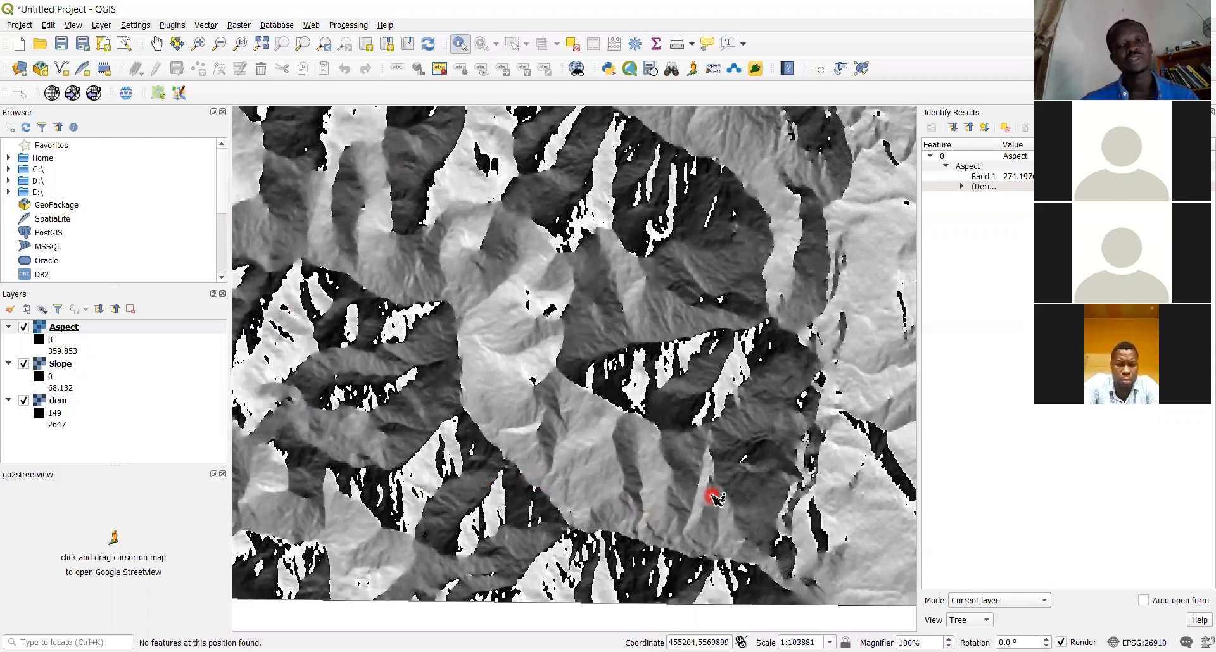
pyautogui.click(736, 488)
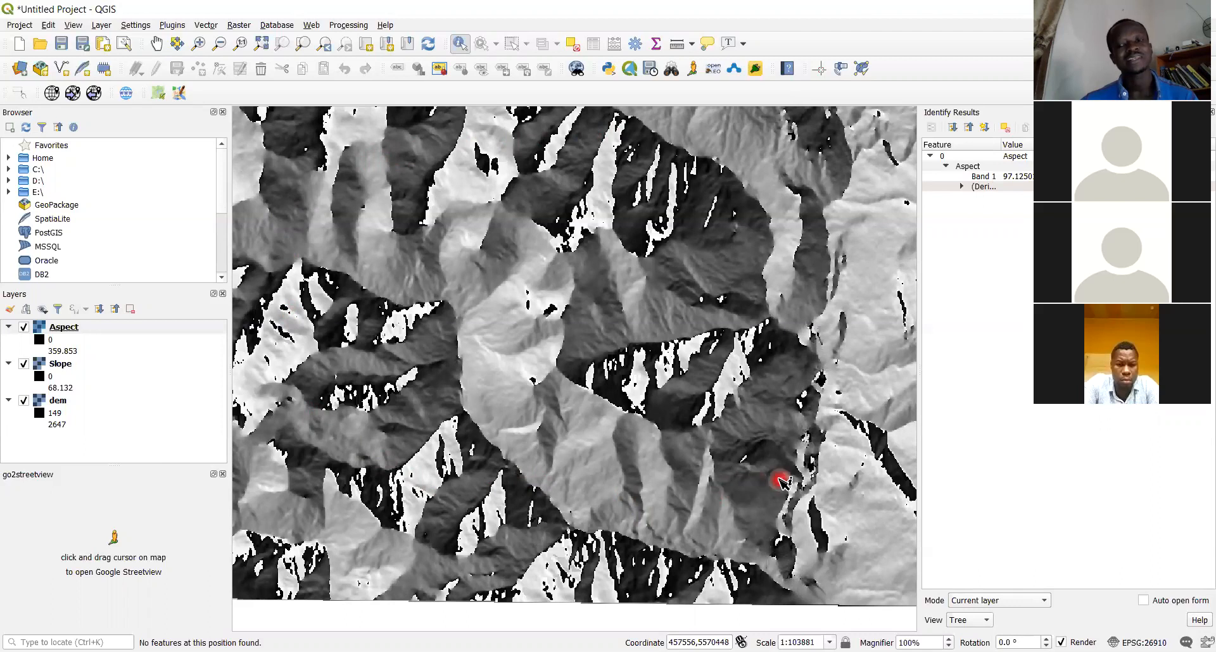
# Query Aspect within a drawn rectangle and on the northern slopes, ending near 273.98
pyautogui.moveTo(780, 480)
pyautogui.mouseDown()
pyautogui.moveTo(1014, 165)
pyautogui.moveTo(677, 246)
pyautogui.mouseUp()
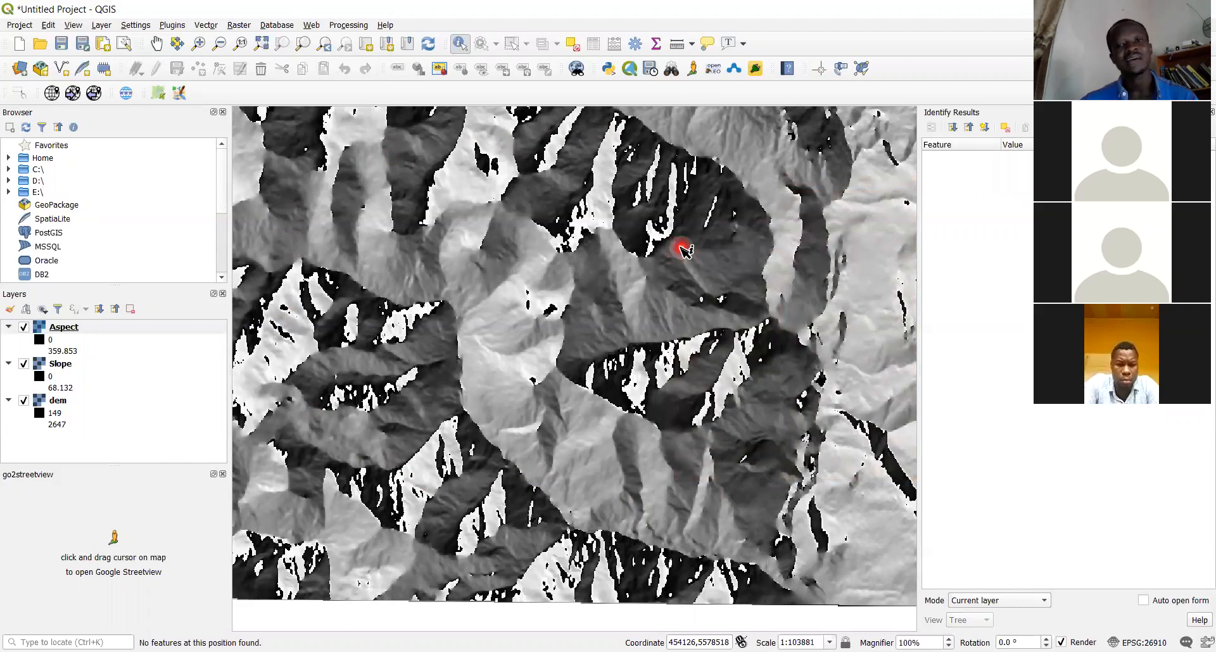
pyautogui.click(730, 217)
pyautogui.click(657, 206)
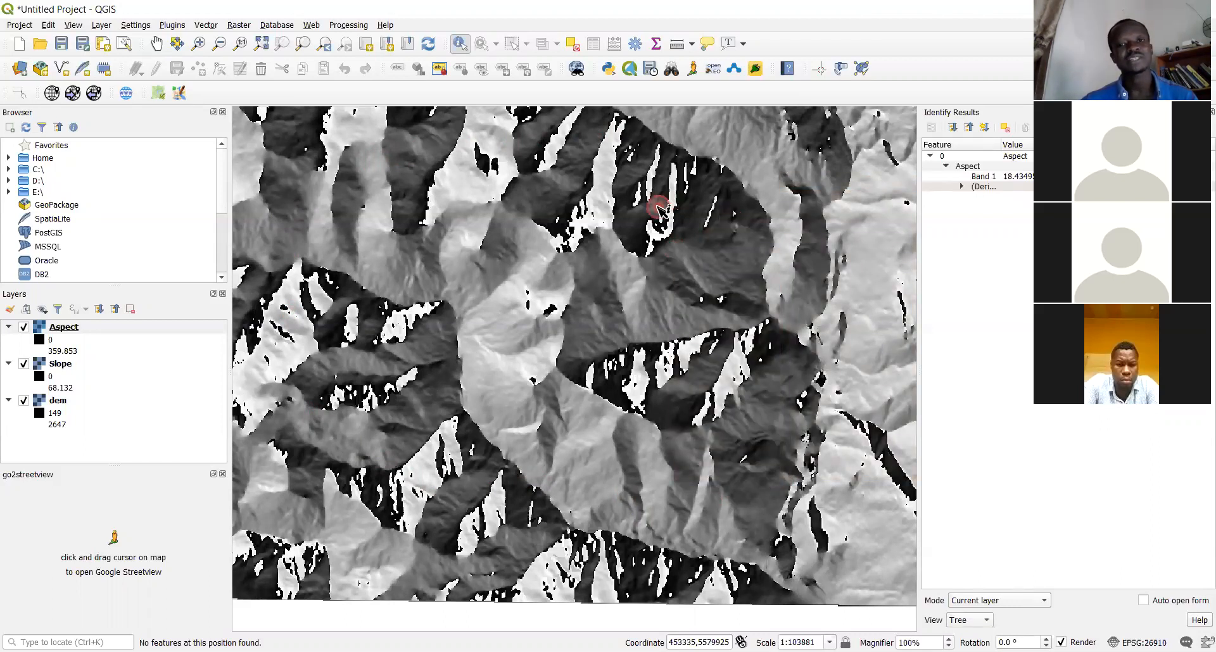
pyautogui.click(604, 260)
pyautogui.click(607, 218)
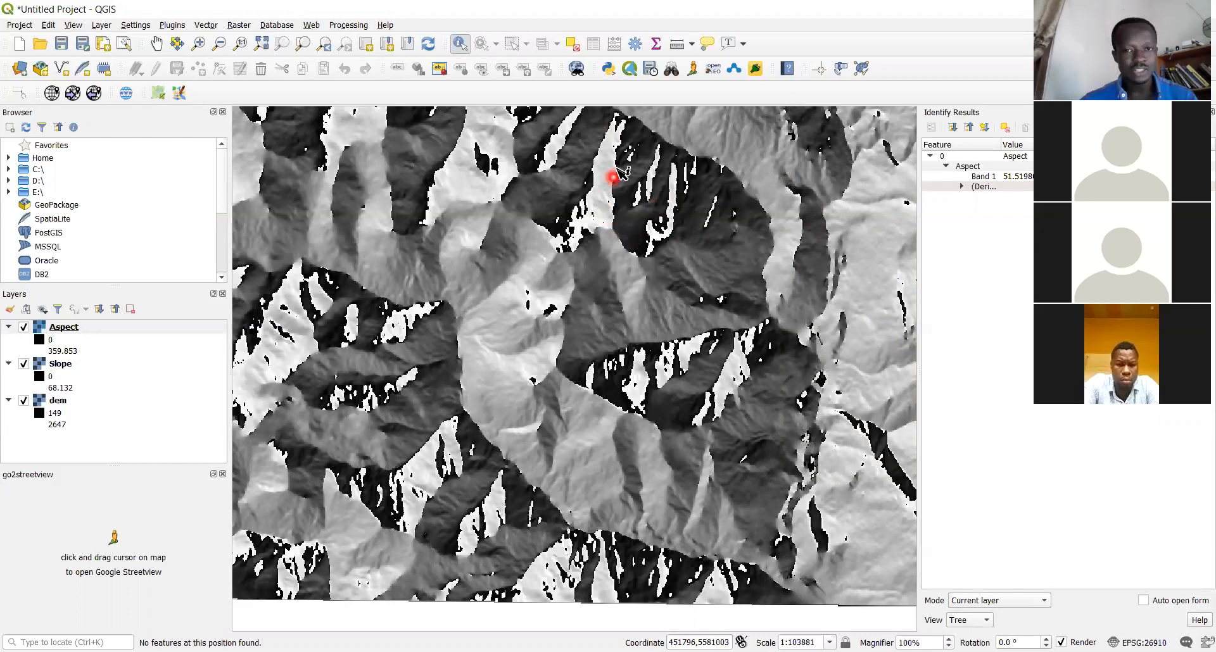
pyautogui.click(606, 185)
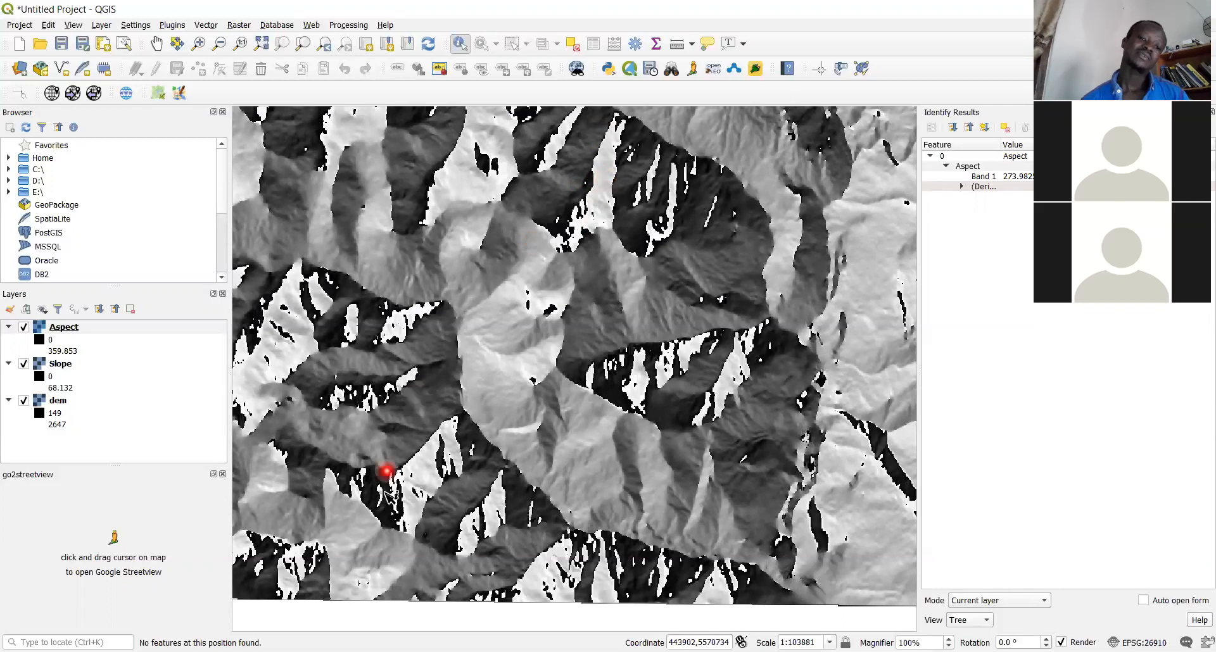
# Identify two more map points, reaching an Aspect Band 1 reading of 11.1853
pyautogui.click(370, 494)
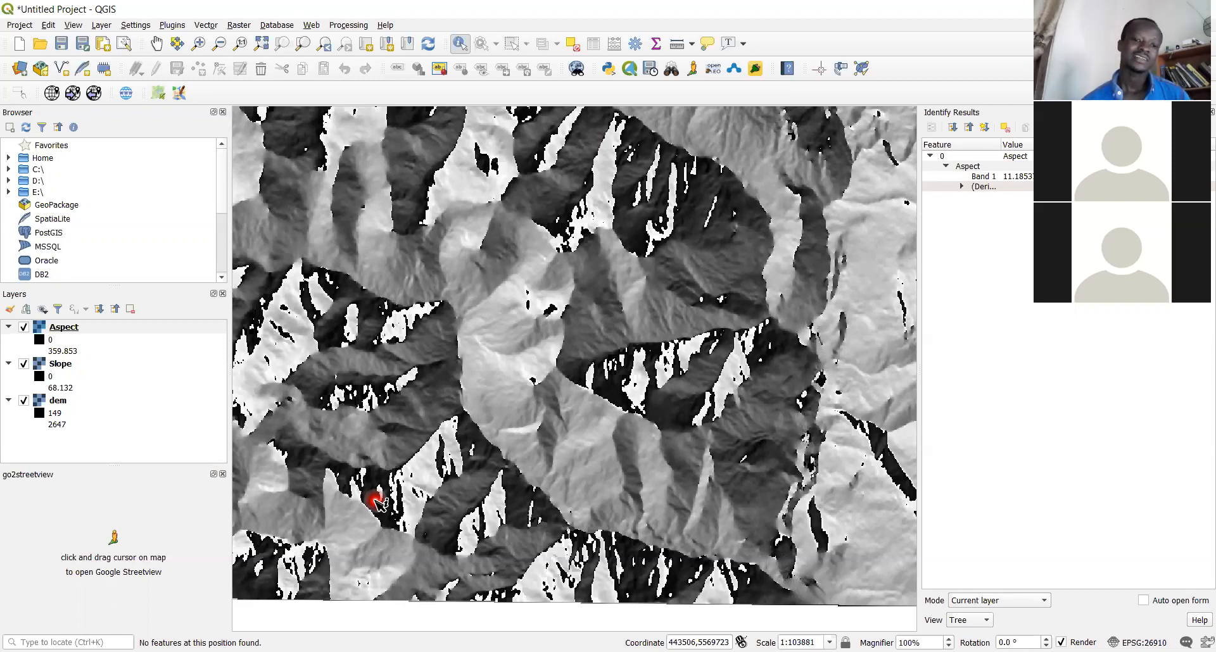
pyautogui.click(403, 454)
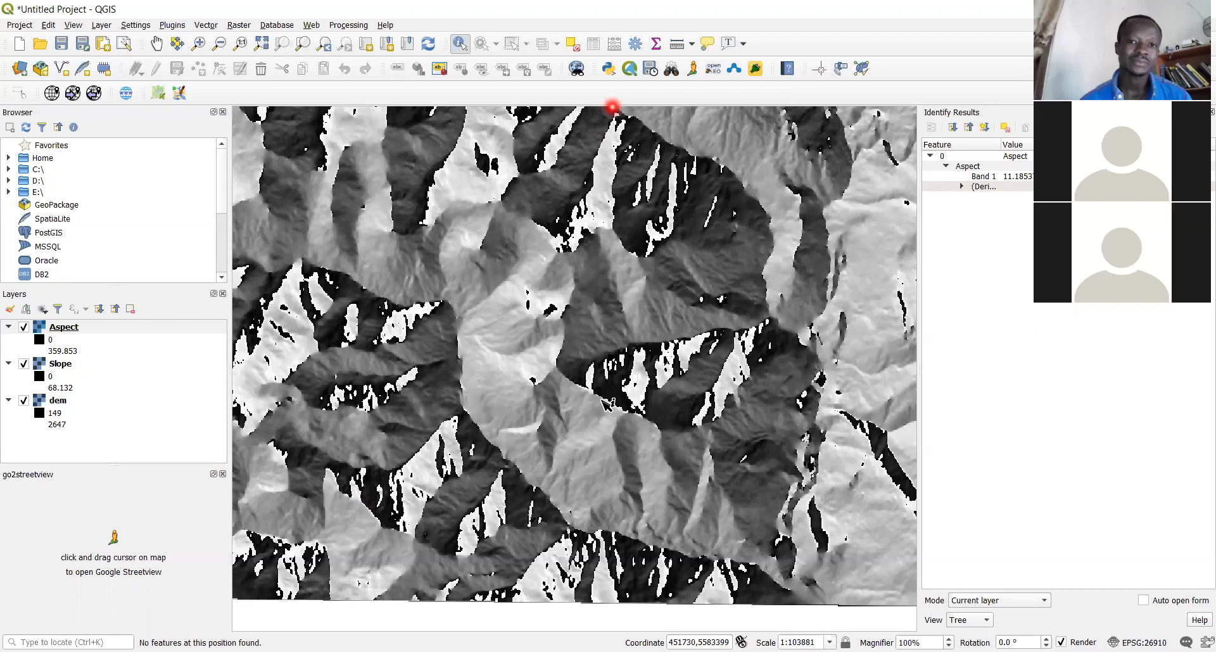
pyautogui.moveTo(531, 371); pyautogui.dragTo(527, 281)
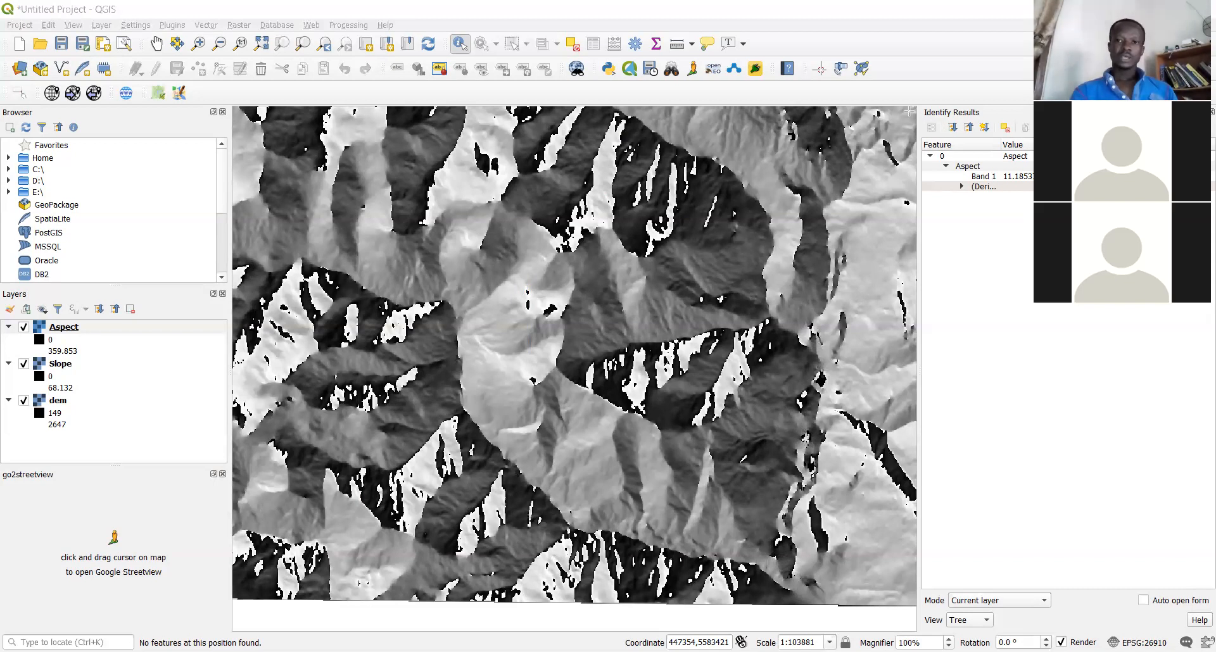
# Switch off the Aspect and Slope layers so only the grey dem raster displays
pyautogui.rightClick(59, 333)
pyautogui.click(25, 331)
pyautogui.click(26, 331)
pyautogui.click(24, 365)
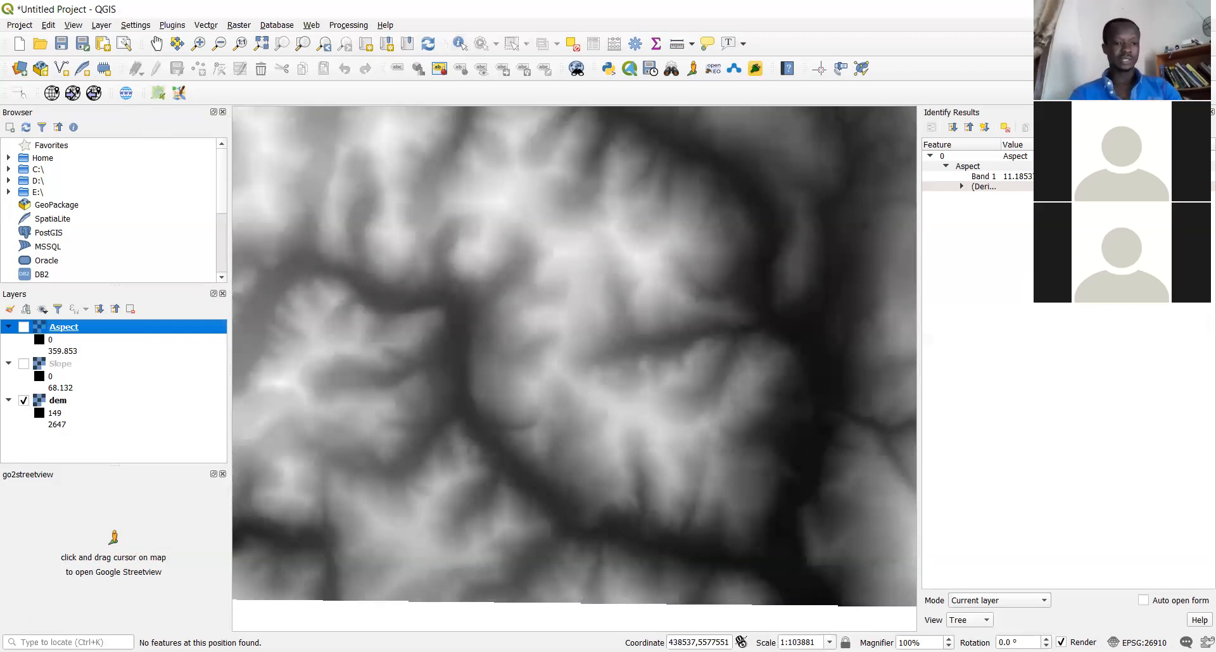
pyautogui.click(19, 651)
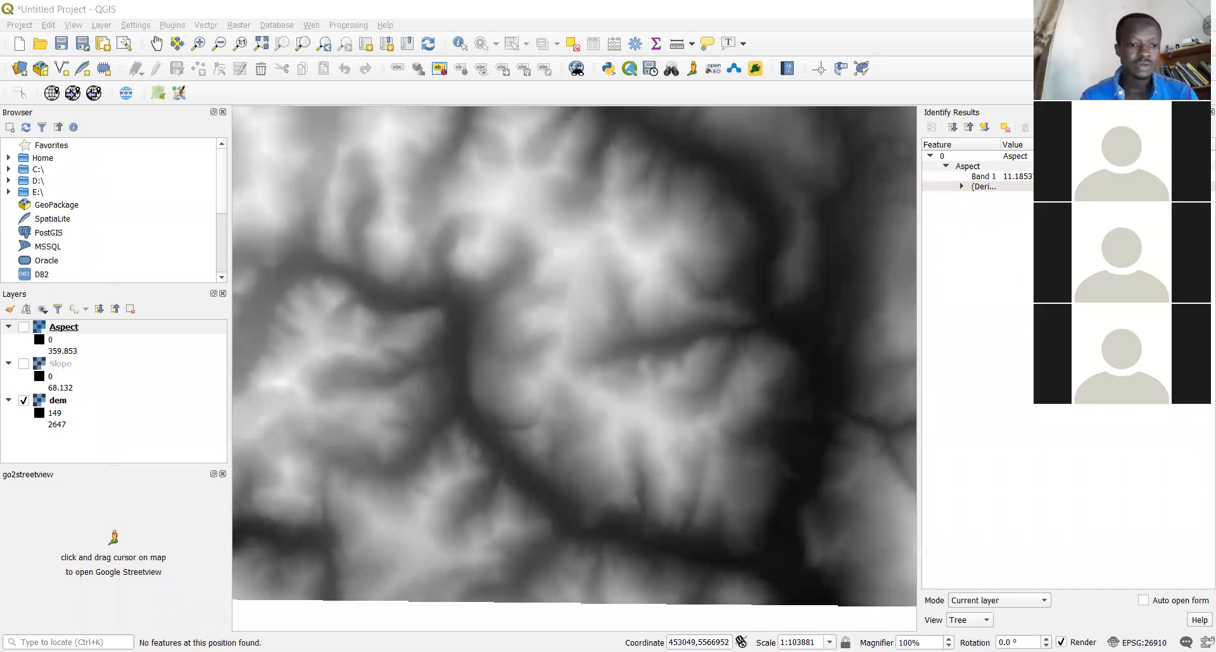
pyautogui.moveTo(207, 583)
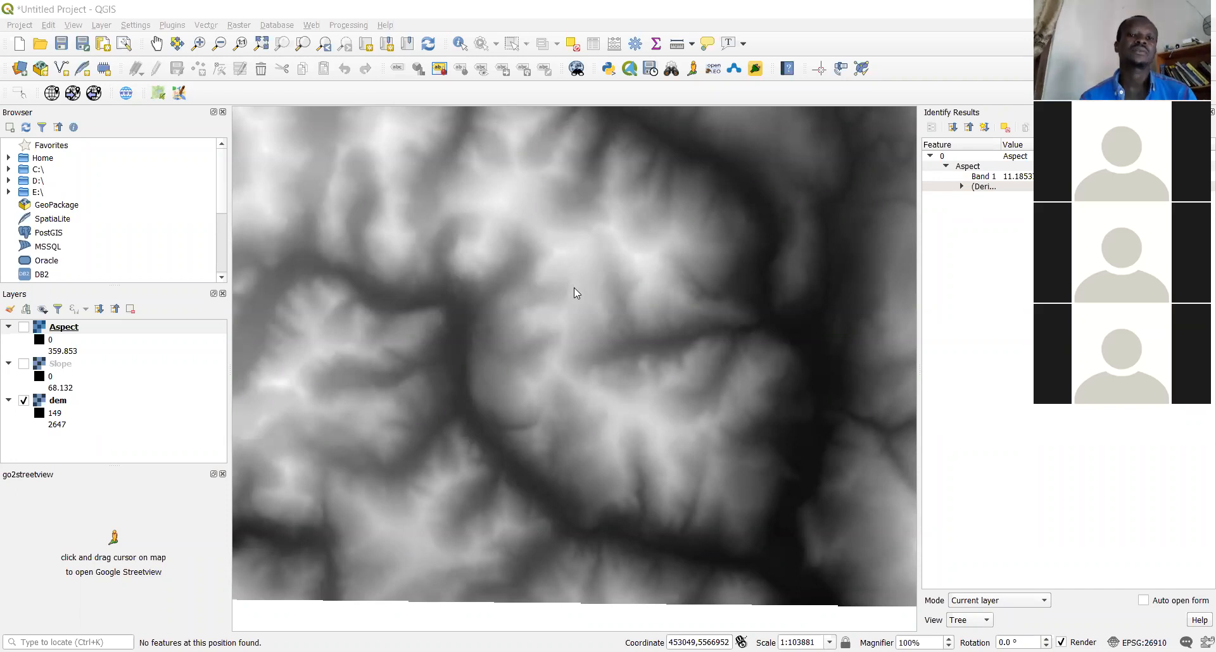
pyautogui.click(991, 188)
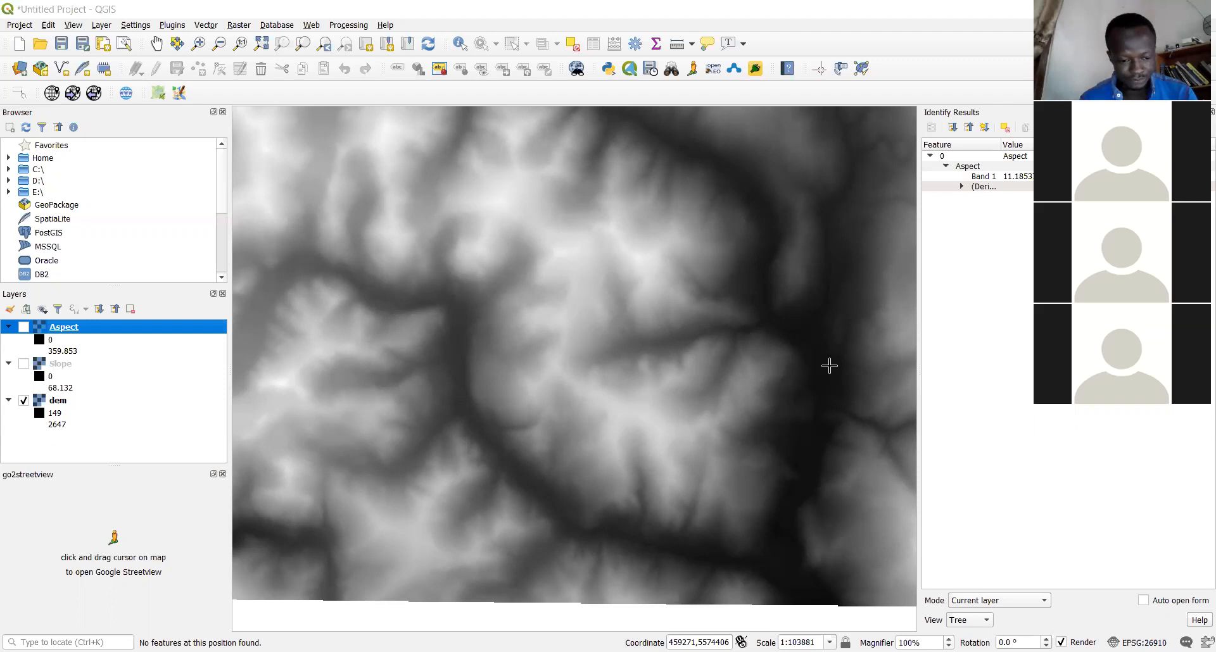
pyautogui.hotkey('alt', 'Tab')
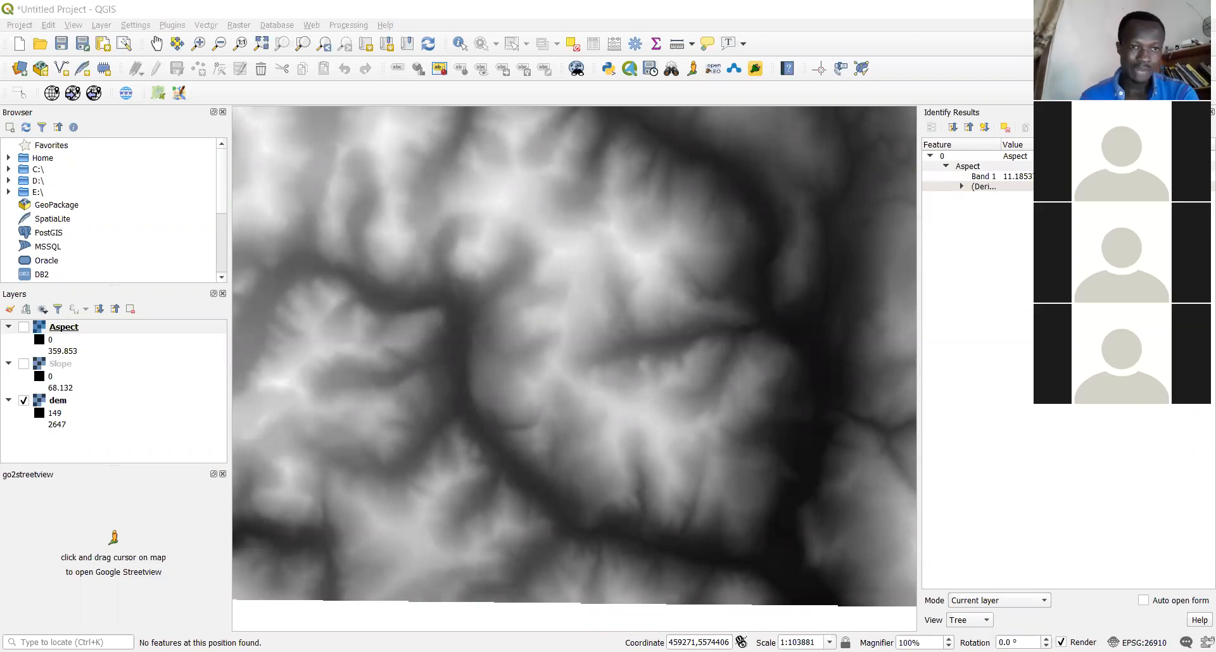
pyautogui.click(172, 26)
pyautogui.click(218, 41)
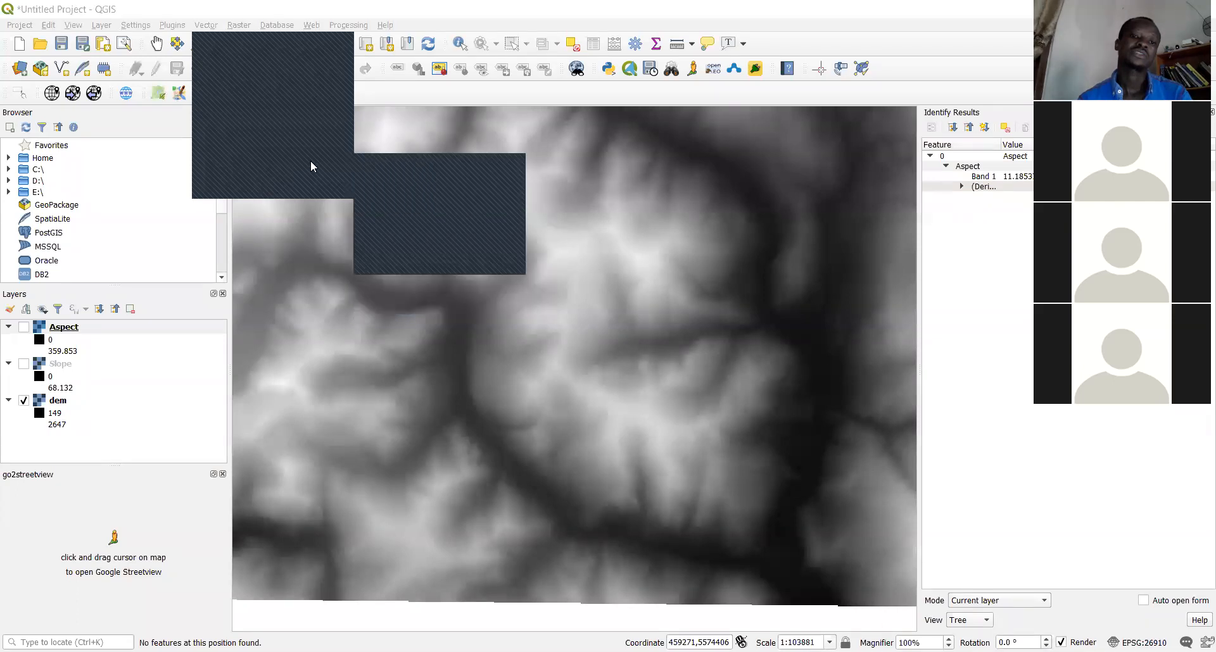
# Browse the Vector > Analysis Tools submenu, then dismiss the menu without choosing a tool
pyautogui.moveTo(326, 152)
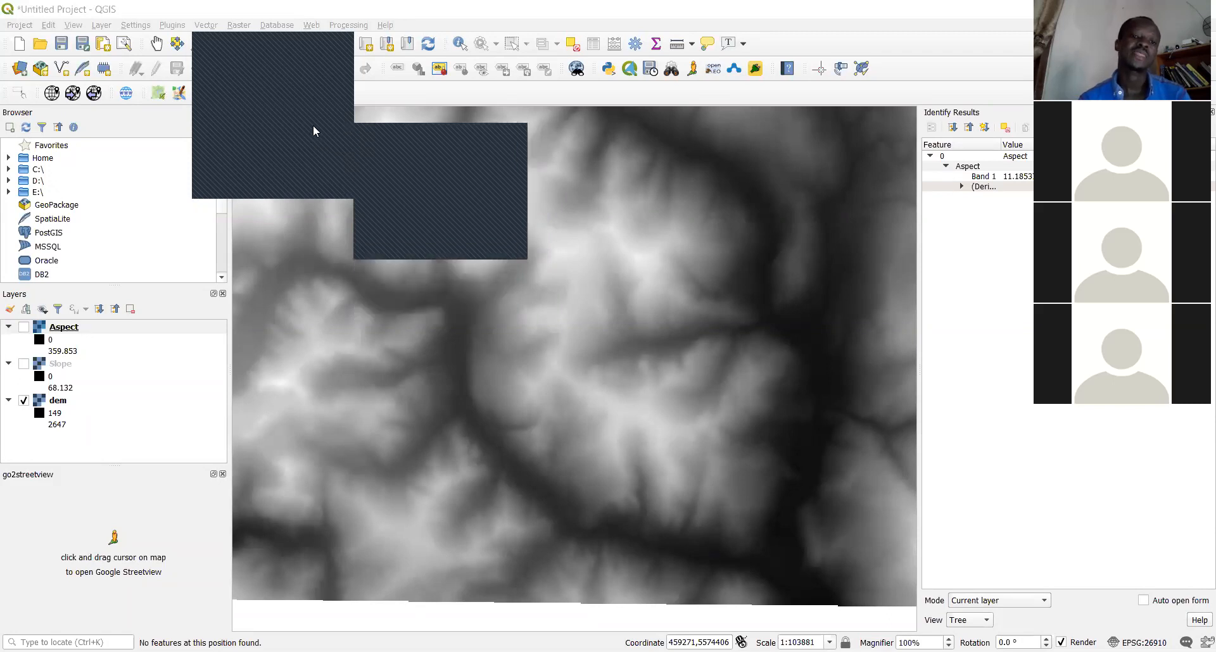
pyautogui.moveTo(286, 110)
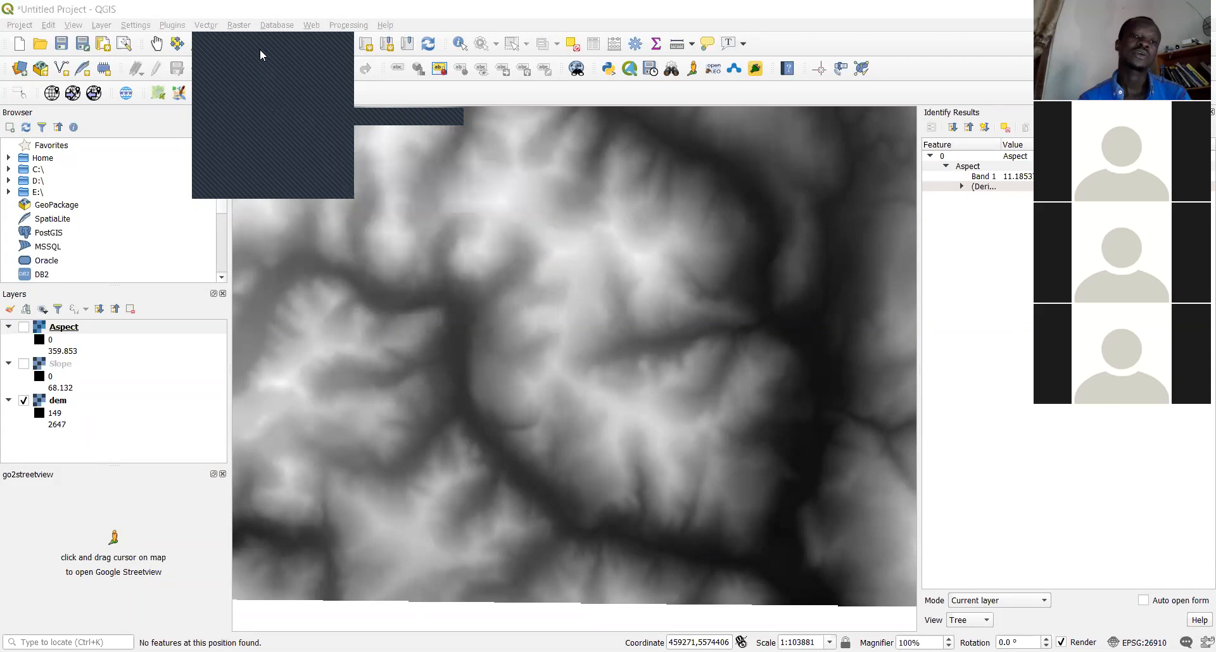
pyautogui.click(230, 100)
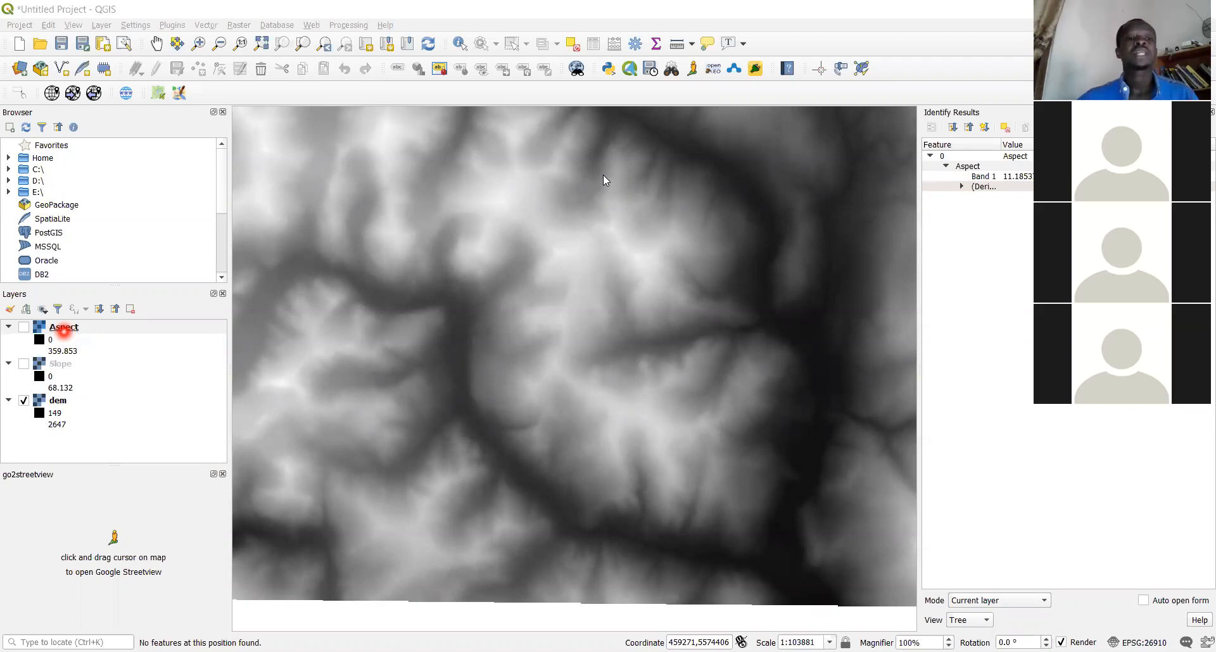
pyautogui.click(101, 25)
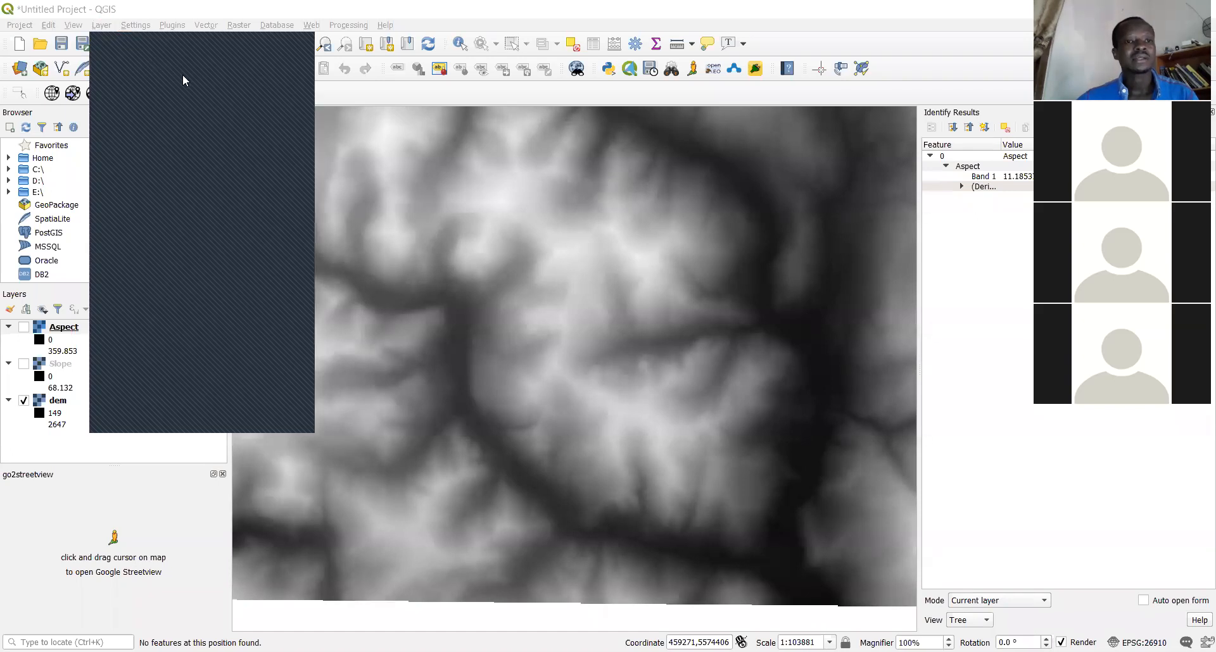
pyautogui.moveTo(291, 81)
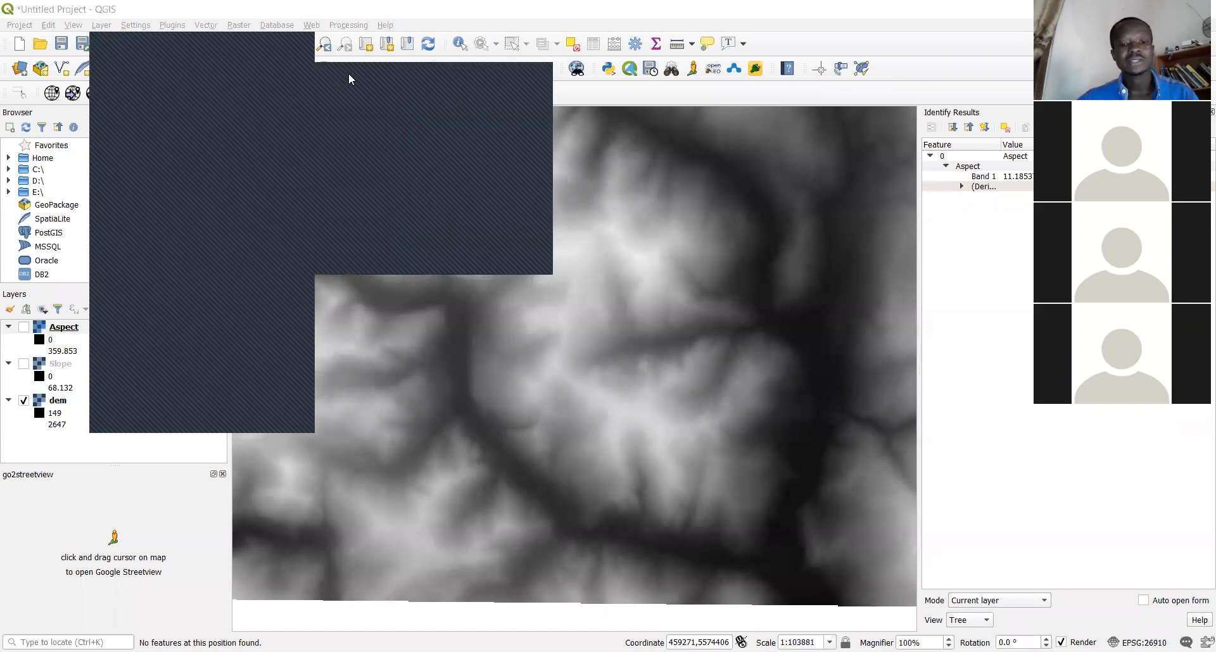
pyautogui.click(392, 81)
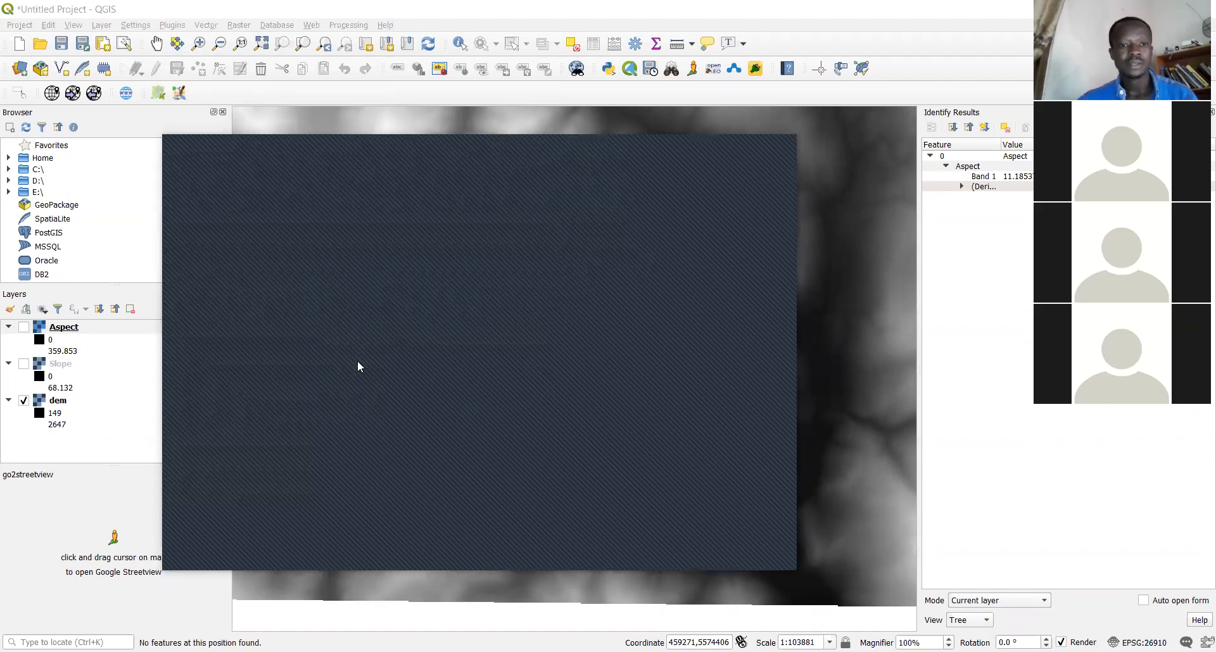
pyautogui.click(822, 513)
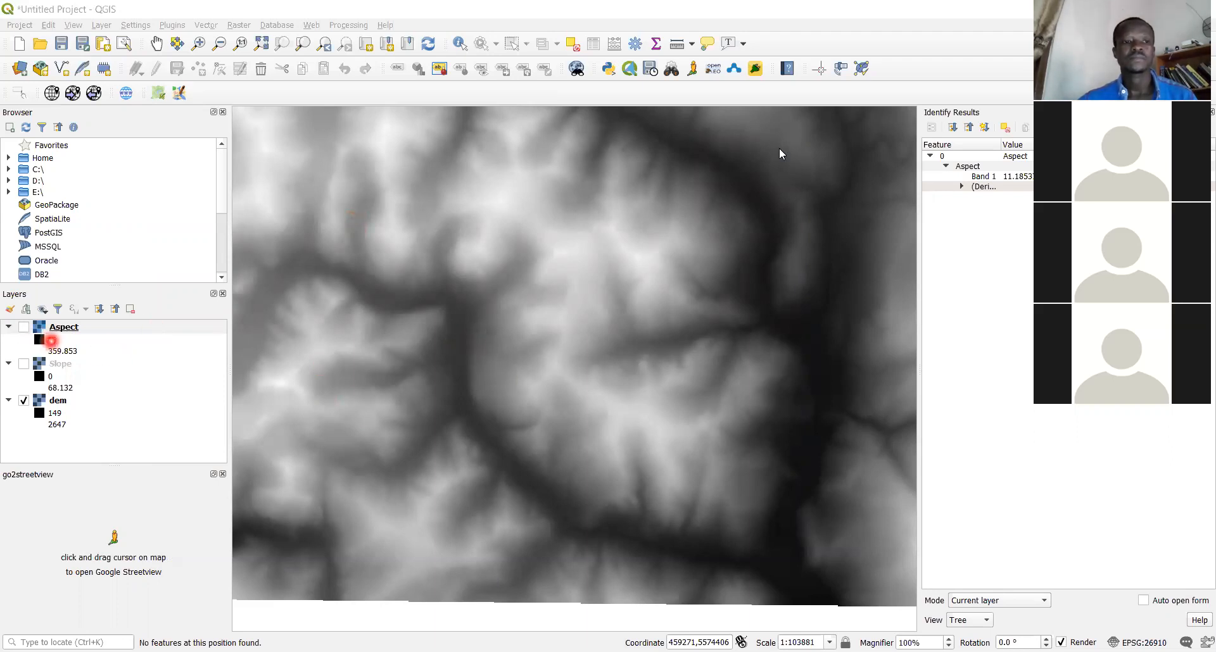
pyautogui.rightClick(51, 341)
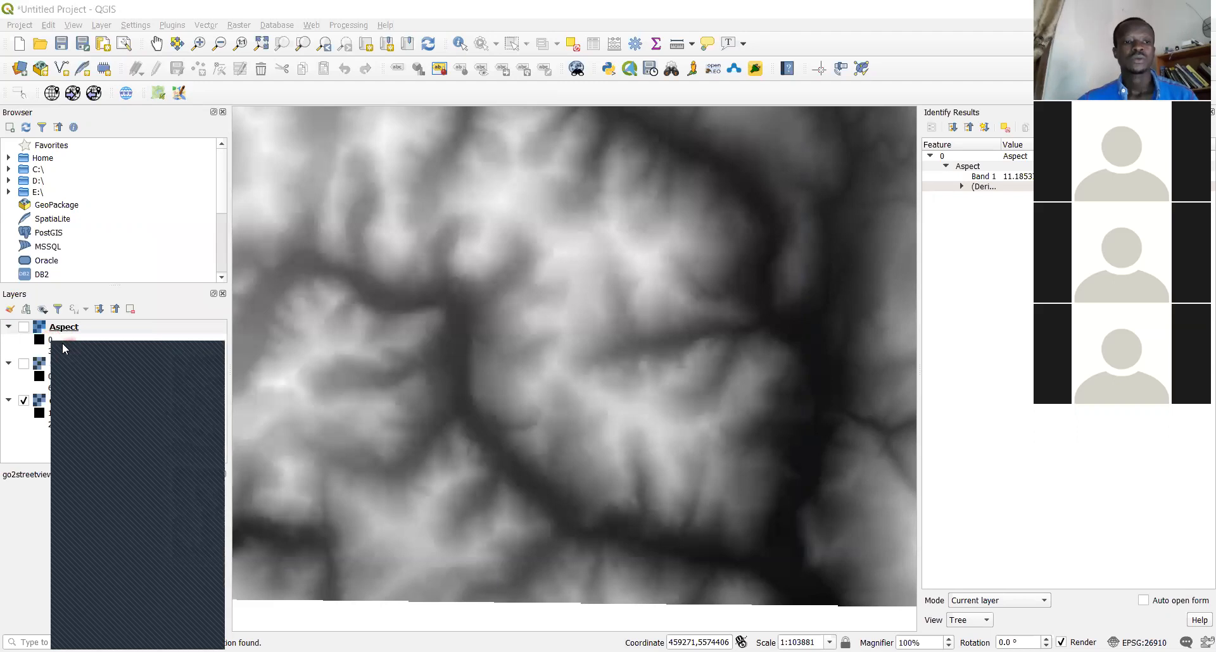
pyautogui.click(27, 330)
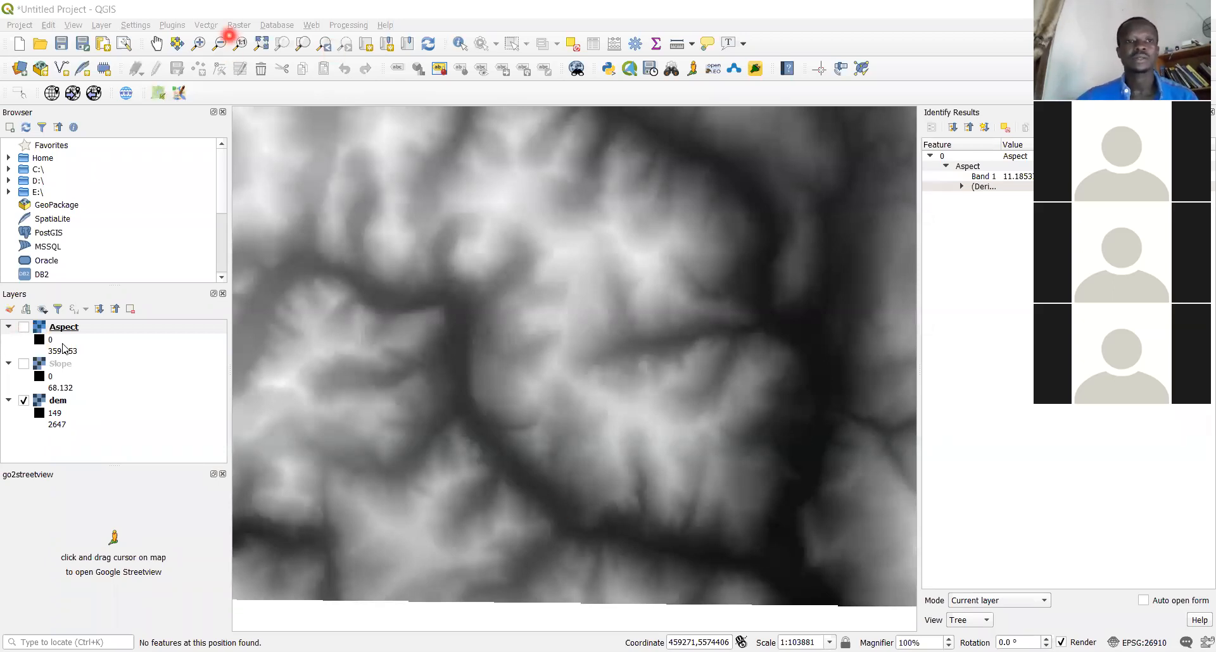
pyautogui.click(209, 26)
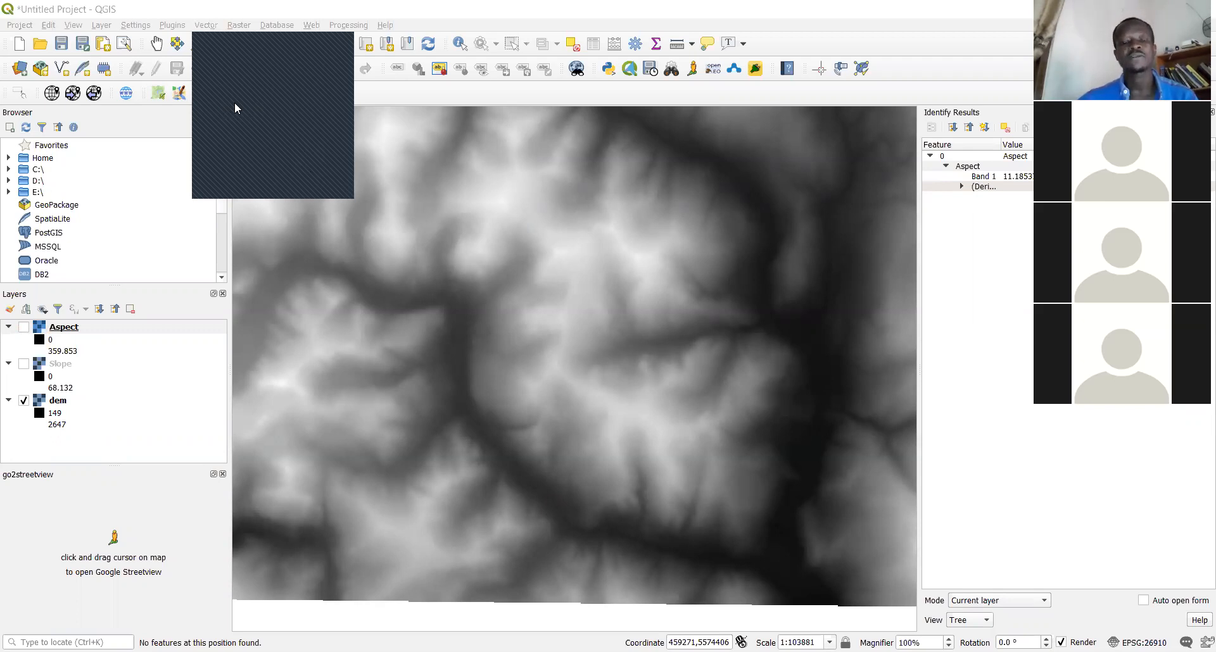
pyautogui.click(548, 421)
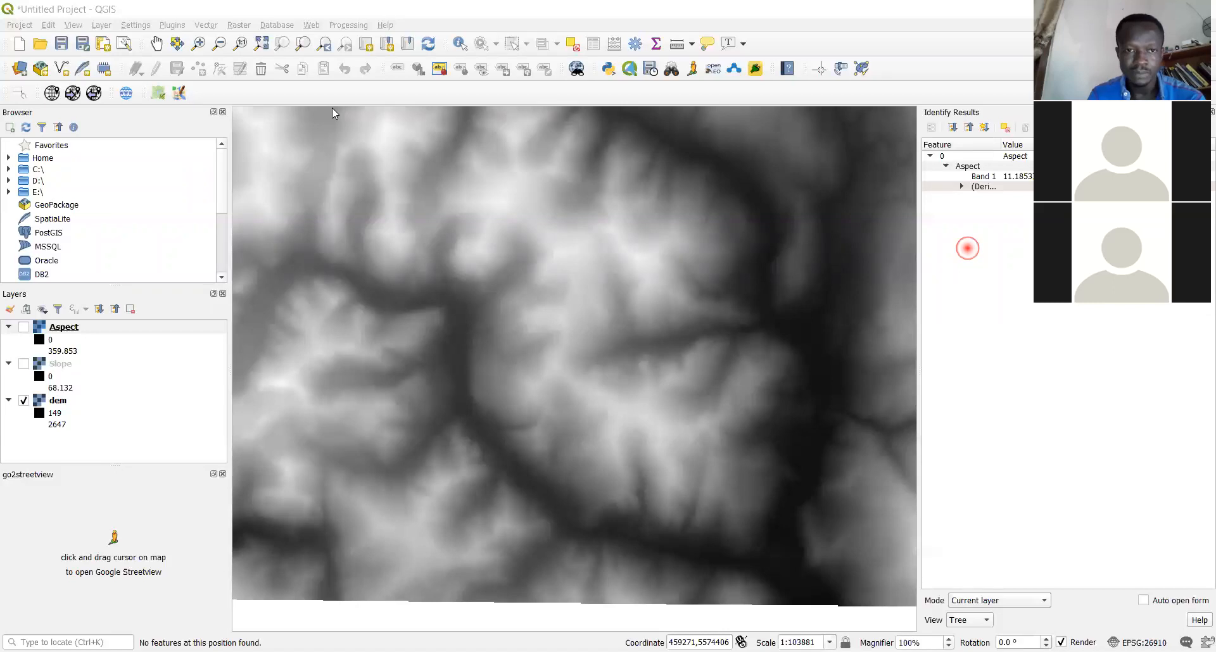
# Remove the Aspect layer from the project and confirm the removal
pyautogui.rightClick(509, 215)
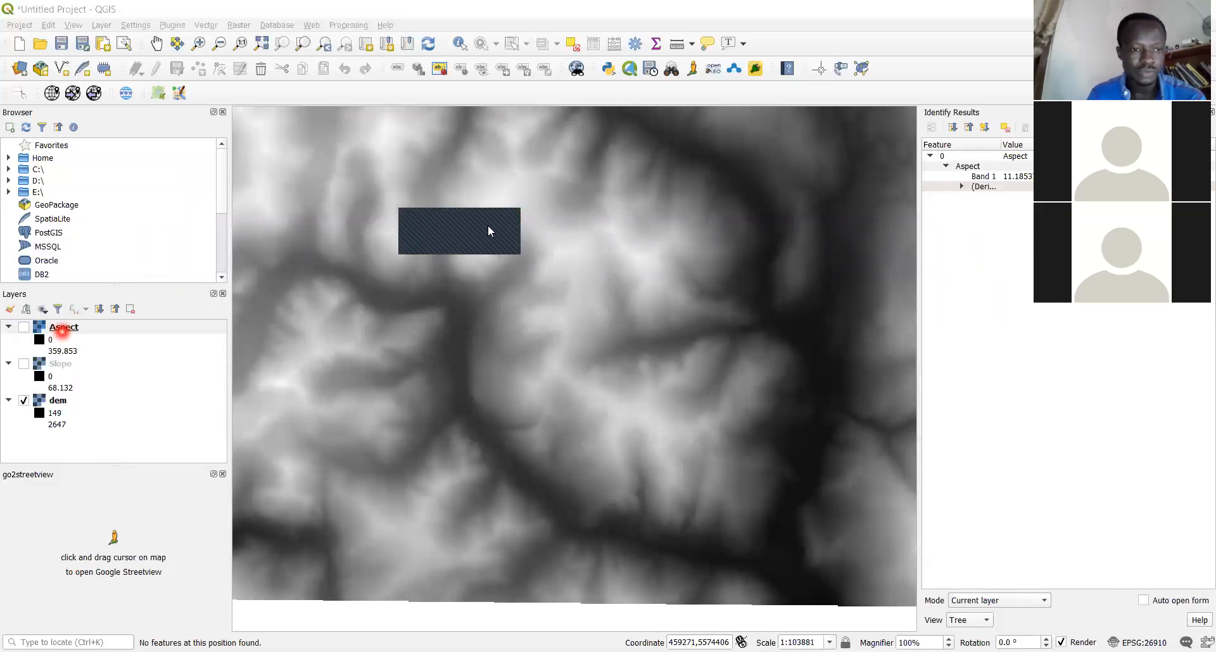
pyautogui.rightClick(62, 330)
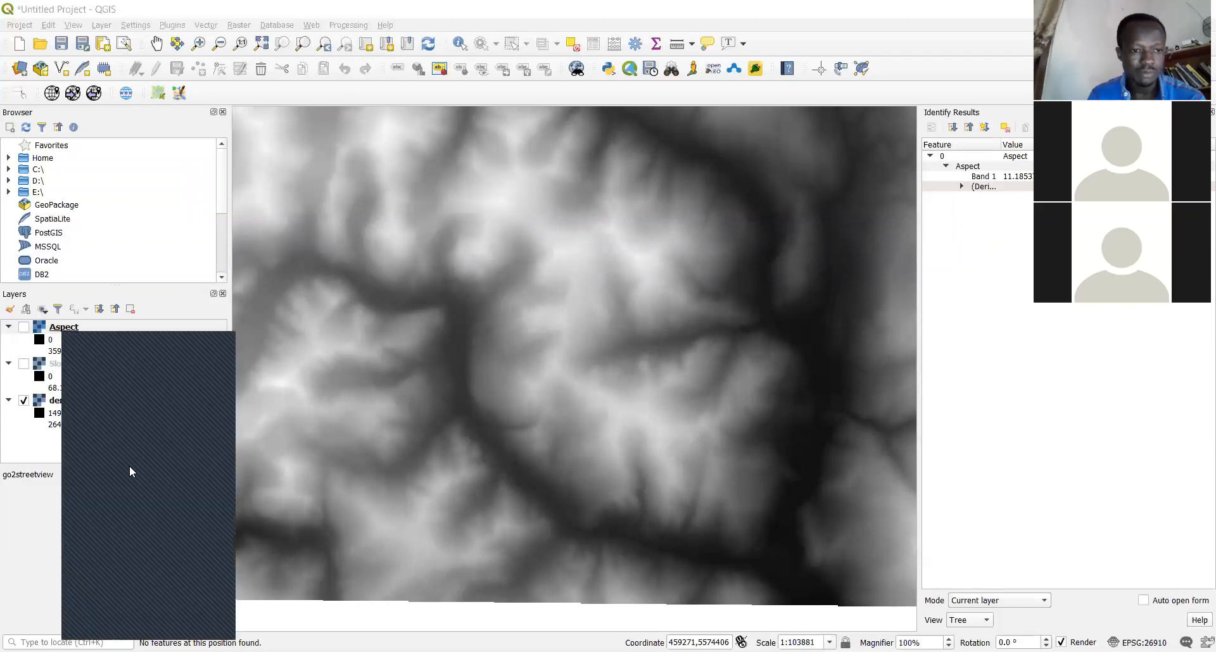
pyautogui.click(129, 468)
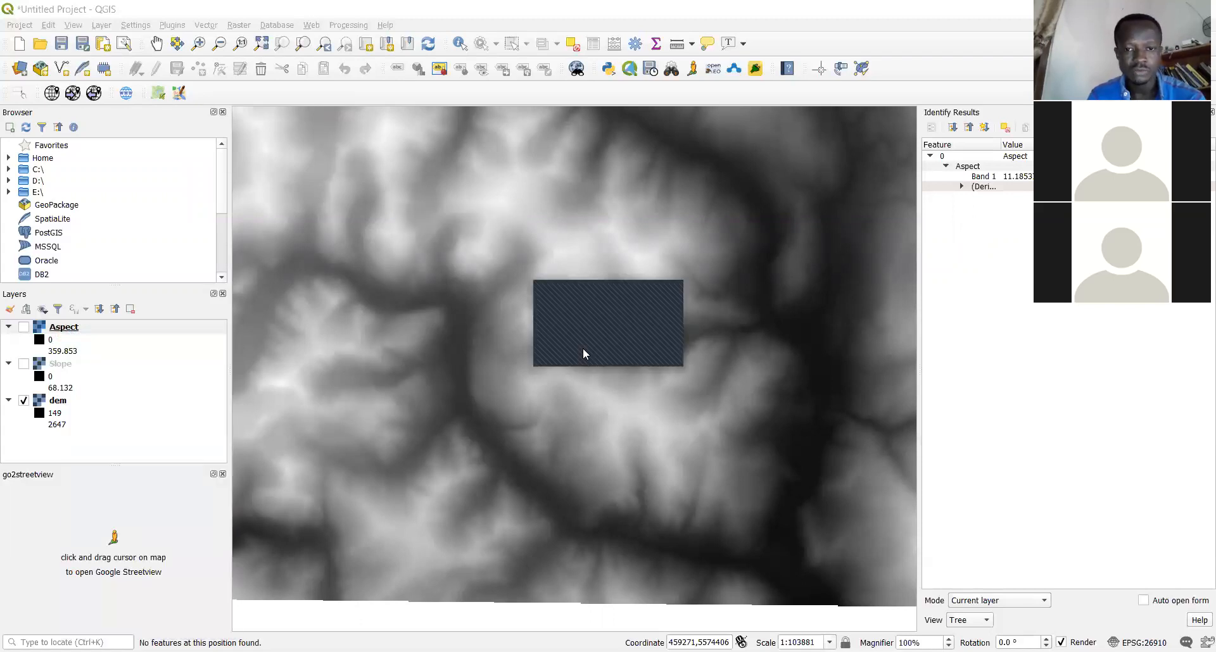
pyautogui.click(583, 353)
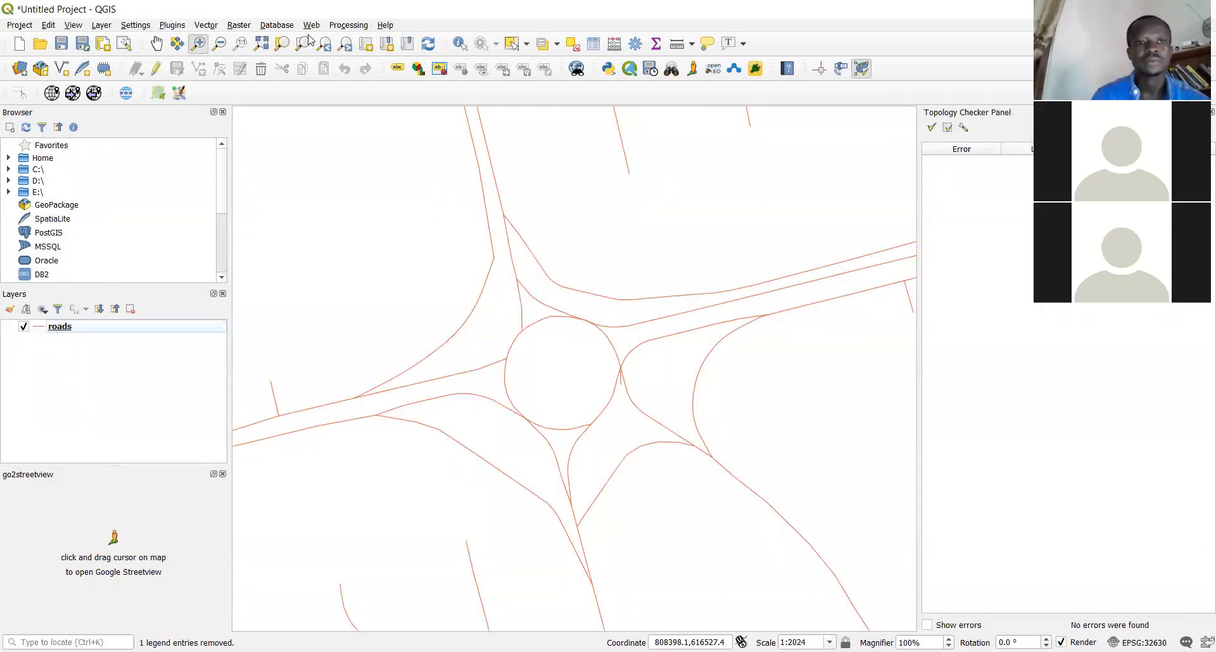
# Pan and zoom out the roads map to about 1:2846, centring the roundabout
pyautogui.click(156, 43)
pyautogui.moveTo(580, 314); pyautogui.dragTo(613, 232)
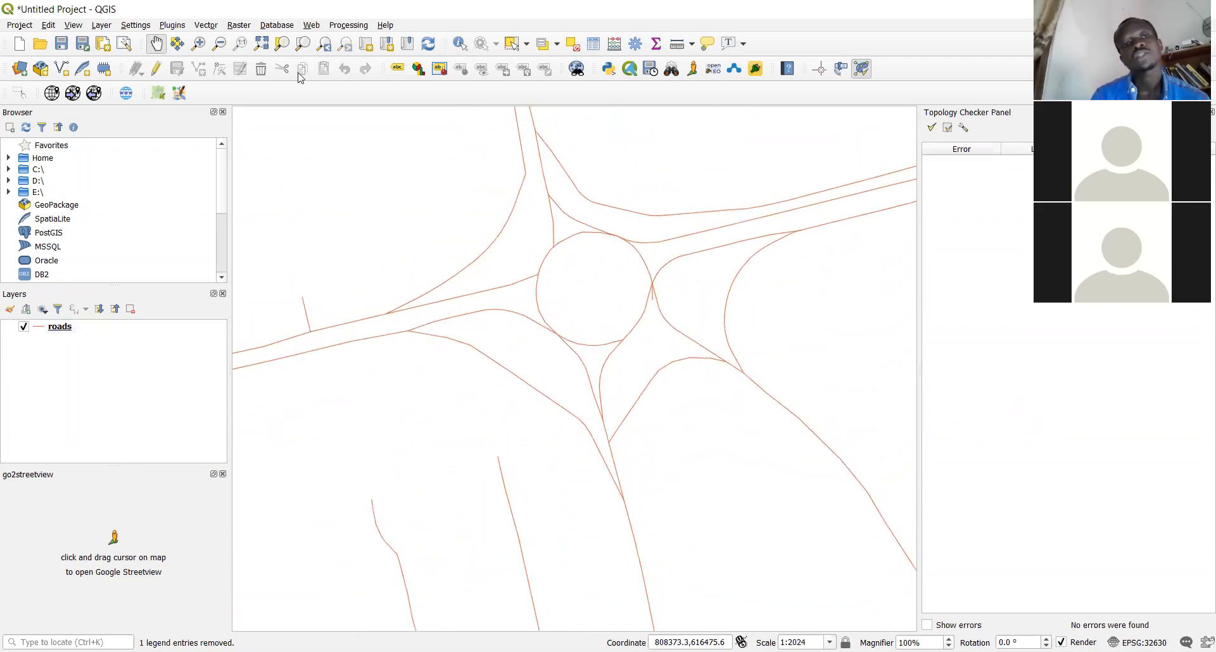
pyautogui.click(219, 43)
pyautogui.moveTo(346, 136); pyautogui.dragTo(830, 489)
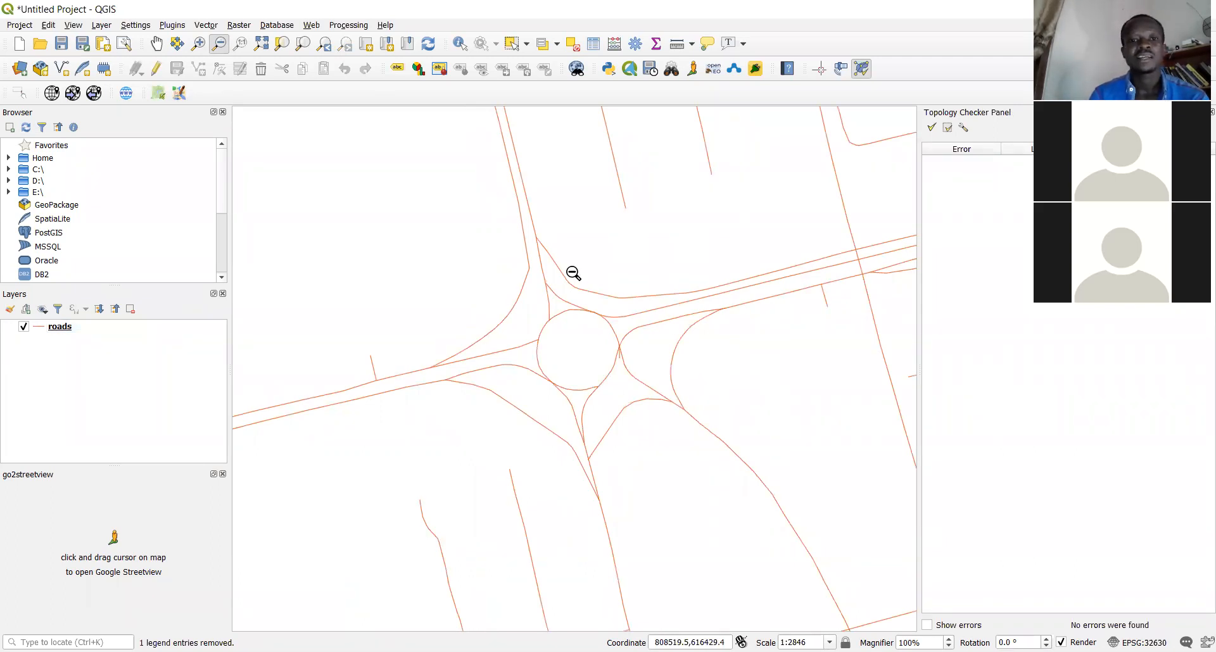
pyautogui.click(156, 43)
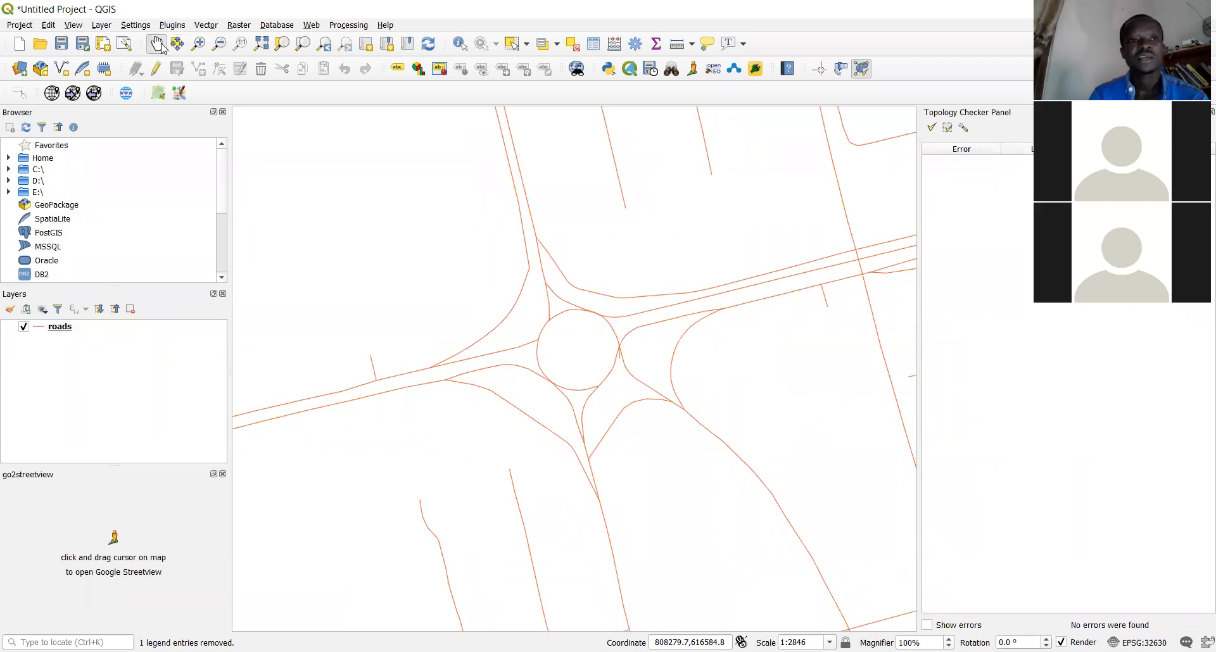
pyautogui.moveTo(637, 332); pyautogui.dragTo(621, 279)
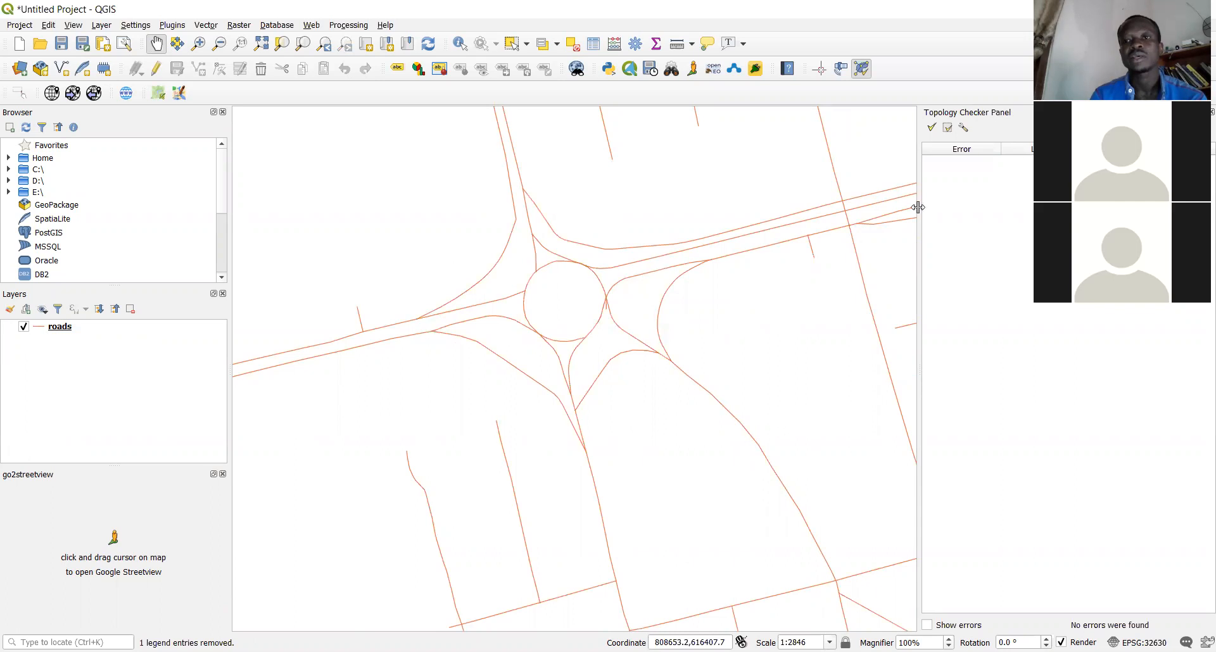
pyautogui.click(206, 27)
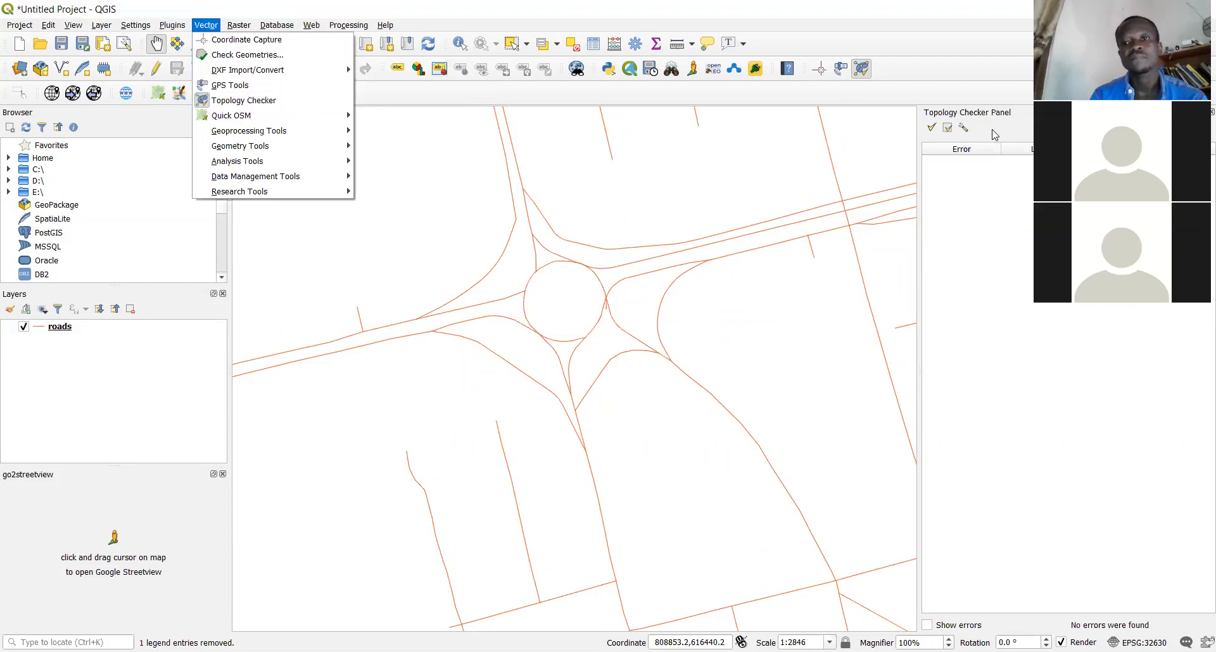
pyautogui.click(965, 131)
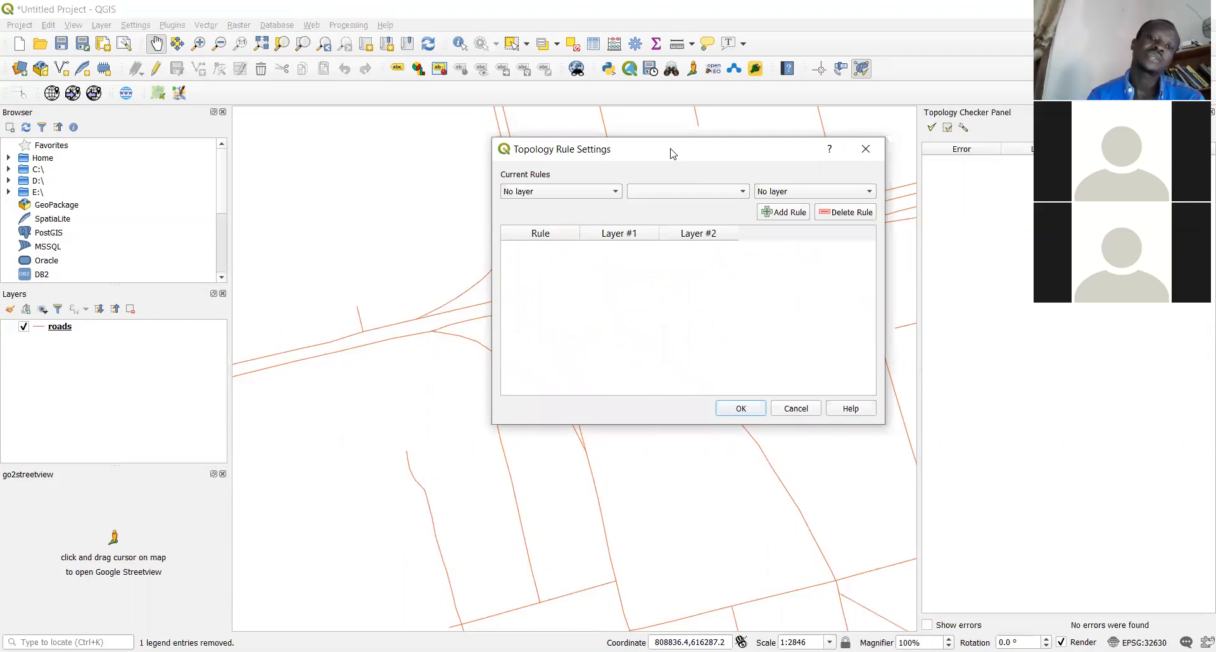
pyautogui.moveTo(671, 153); pyautogui.dragTo(562, 159)
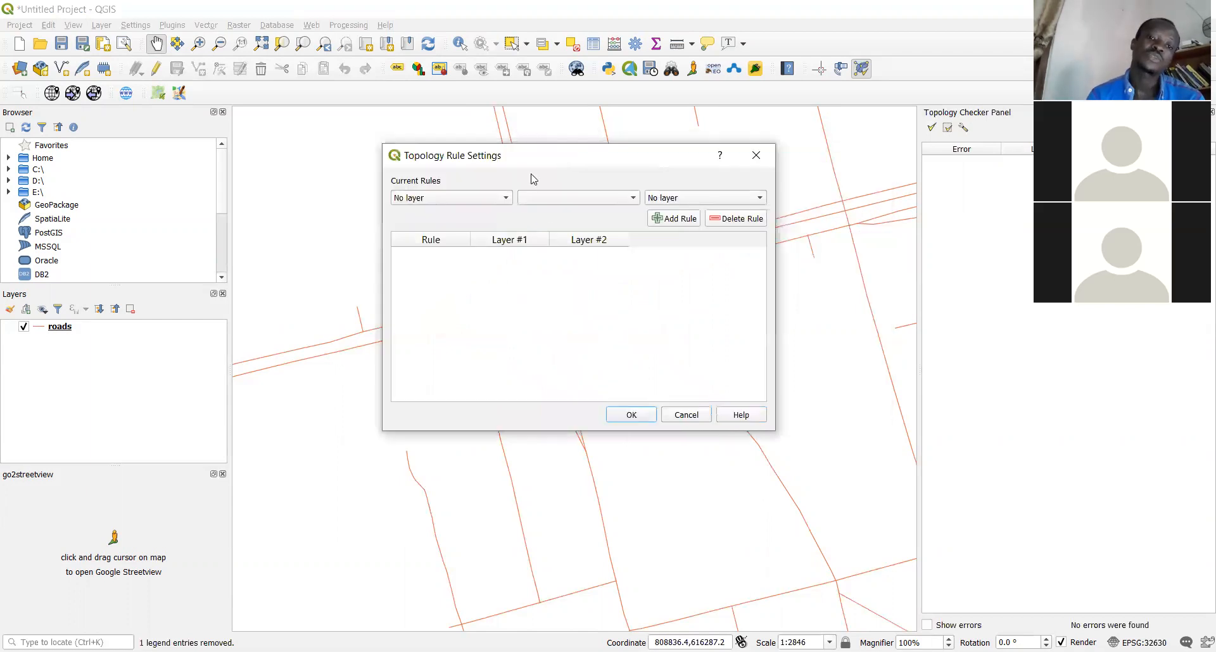
pyautogui.click(505, 201)
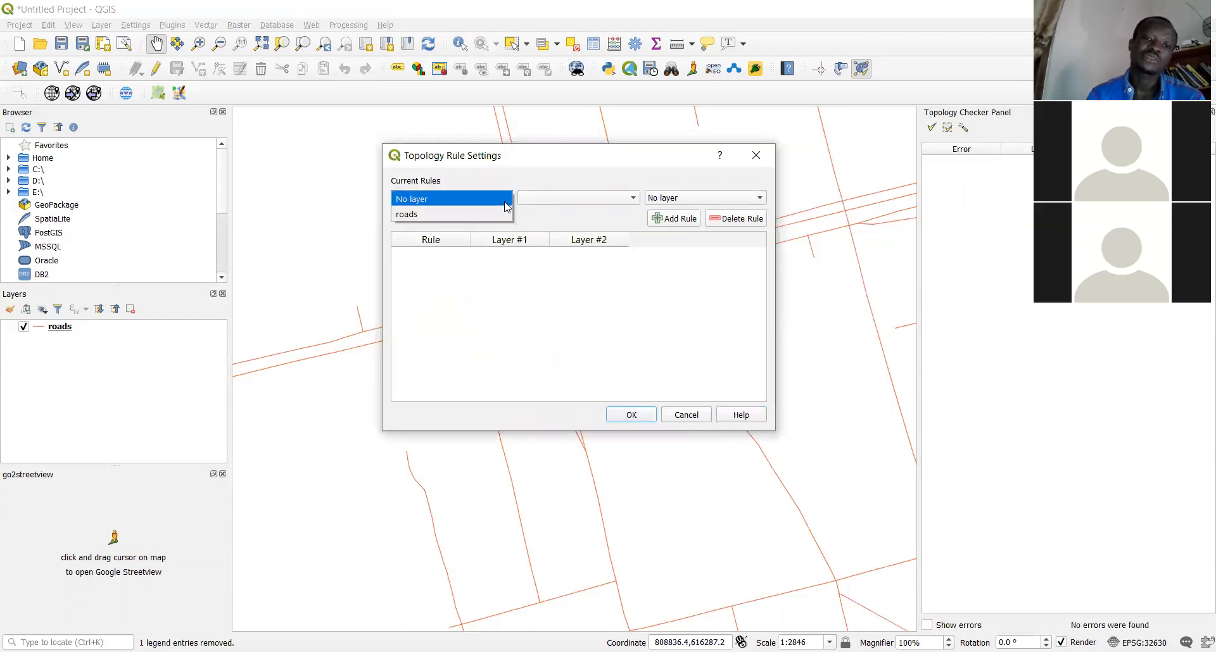
pyautogui.click(481, 218)
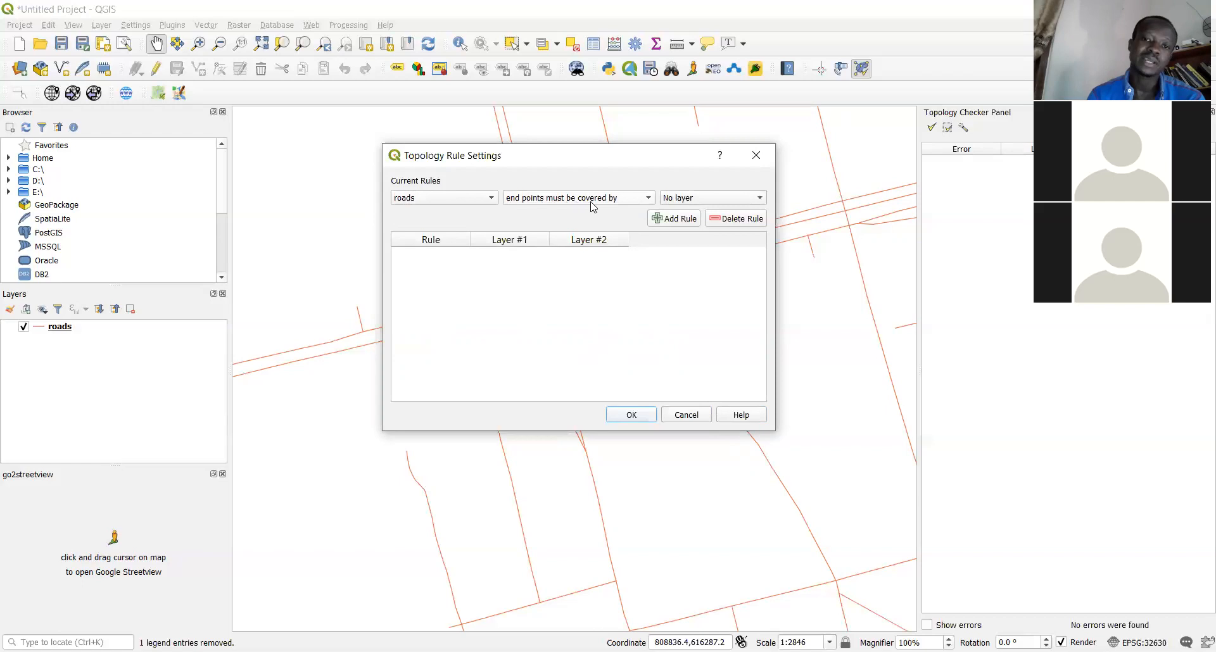
pyautogui.click(750, 204)
pyautogui.click(750, 204)
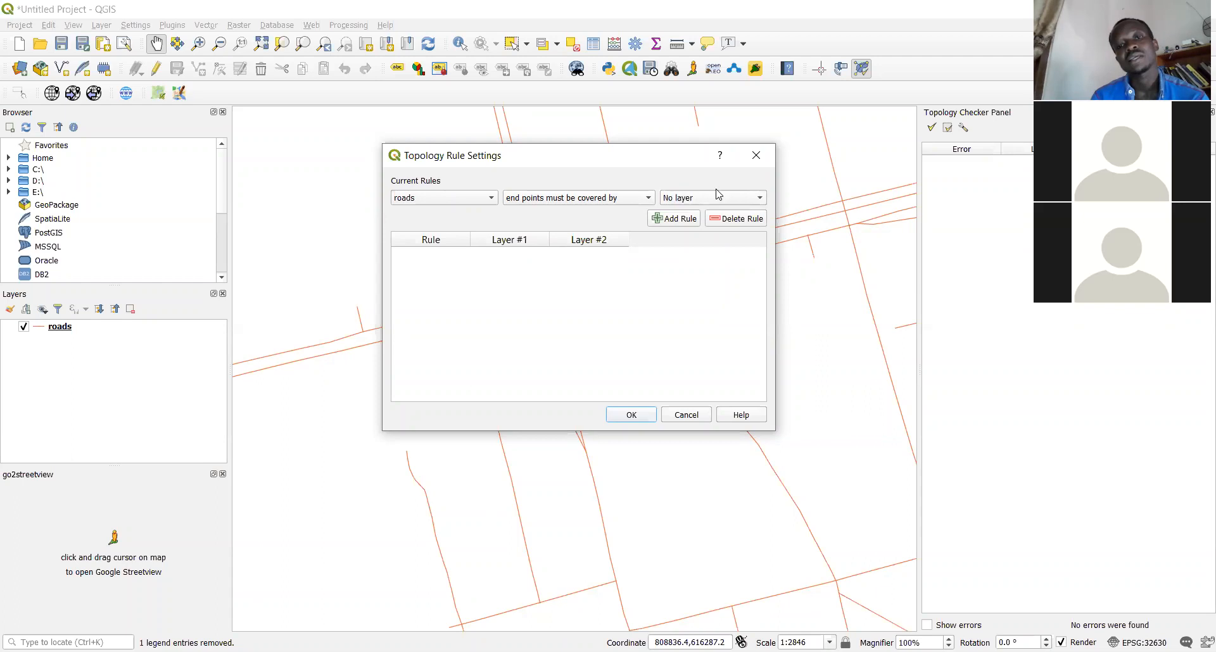
pyautogui.click(757, 203)
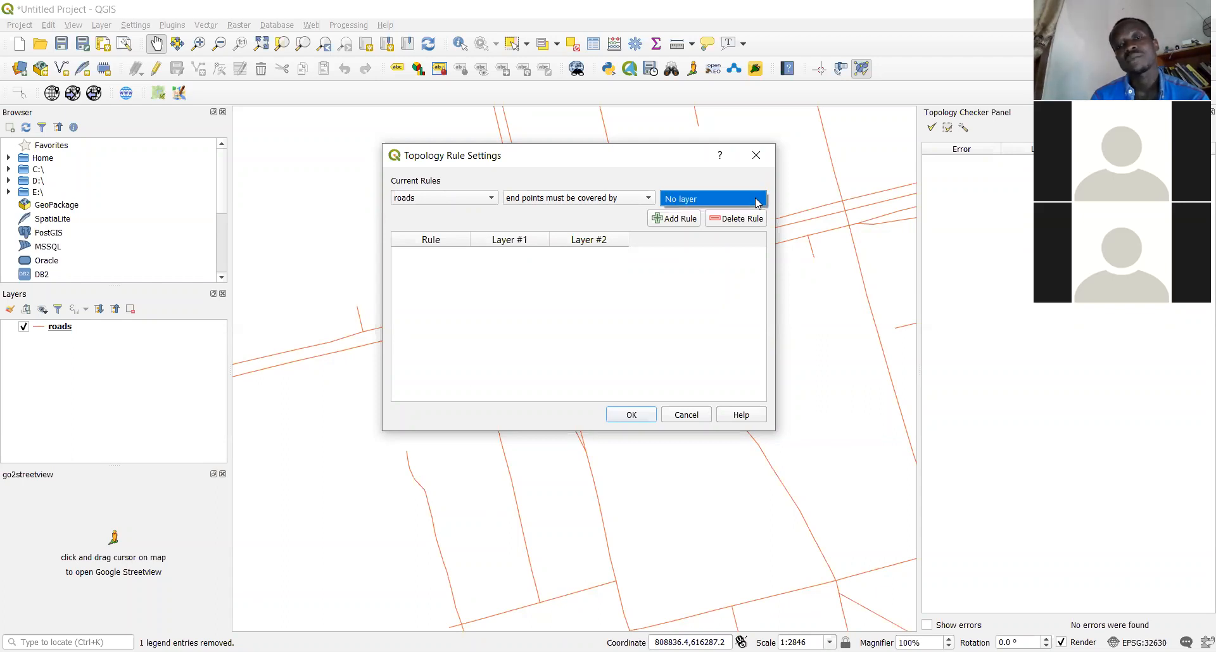
pyautogui.click(715, 182)
pyautogui.click(648, 200)
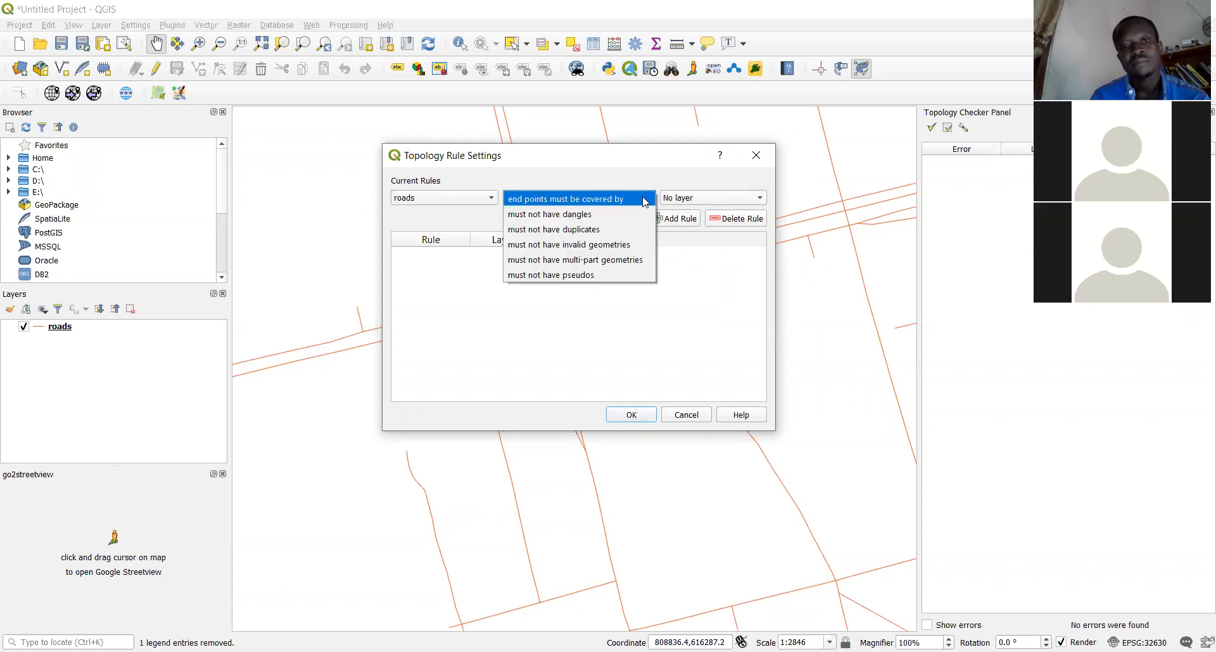
pyautogui.click(610, 216)
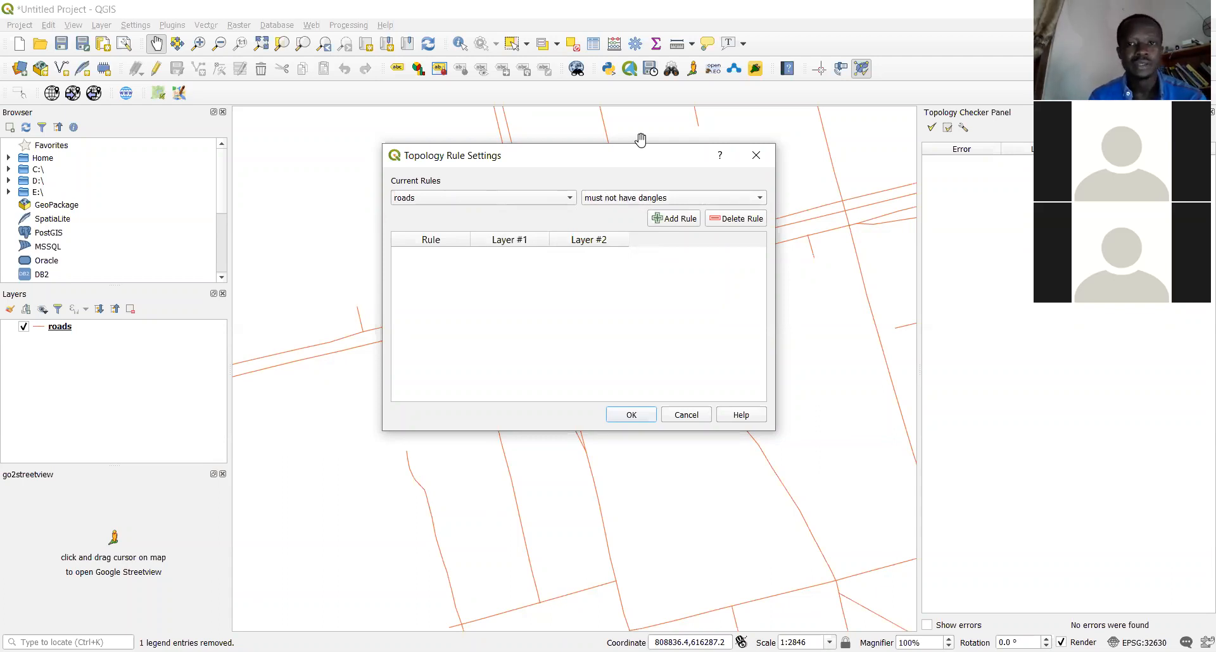
pyautogui.click(756, 157)
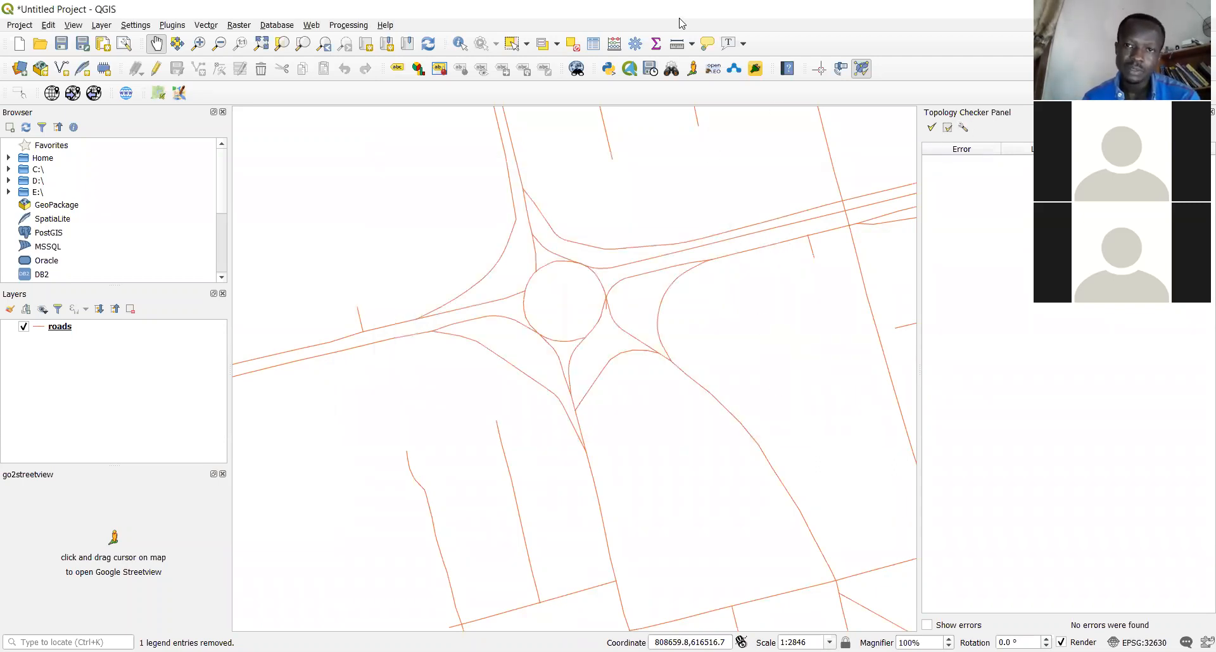
pyautogui.click(701, 28)
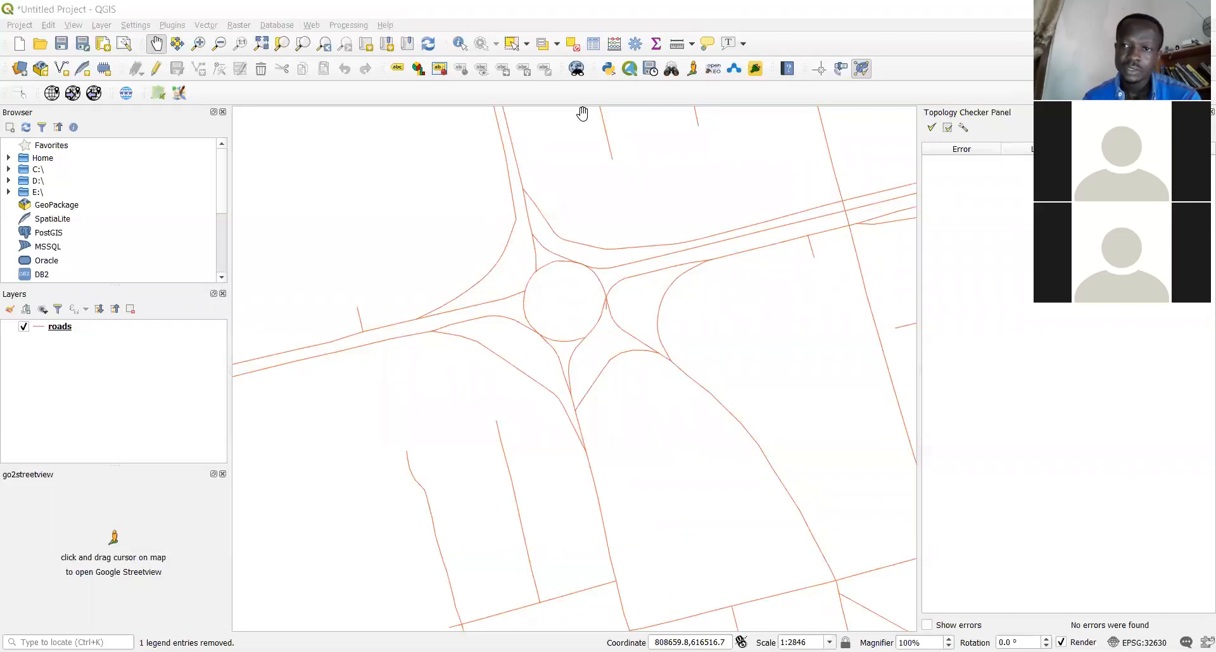
pyautogui.click(963, 127)
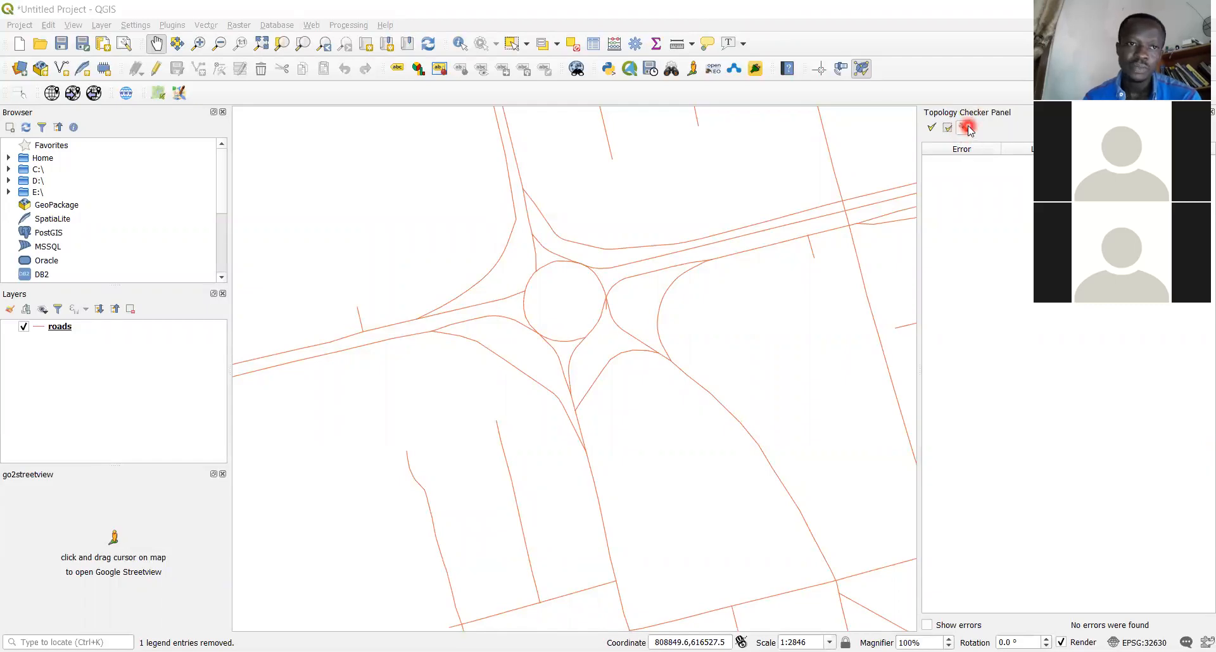
pyautogui.click(206, 25)
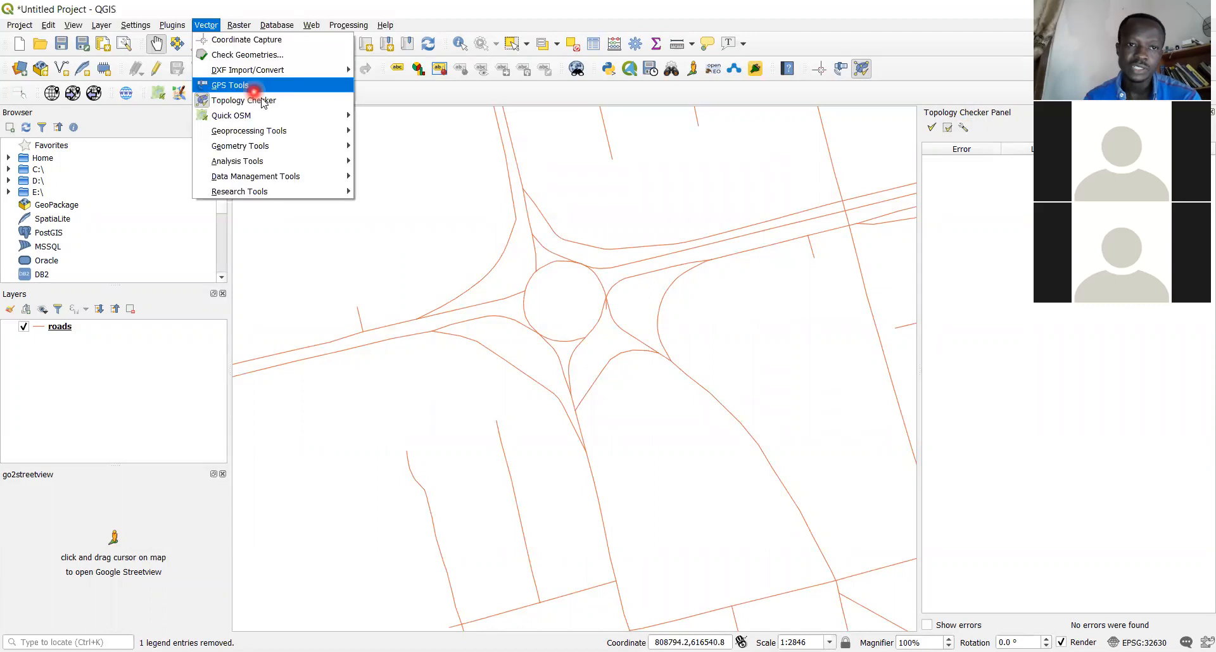
pyautogui.click(283, 105)
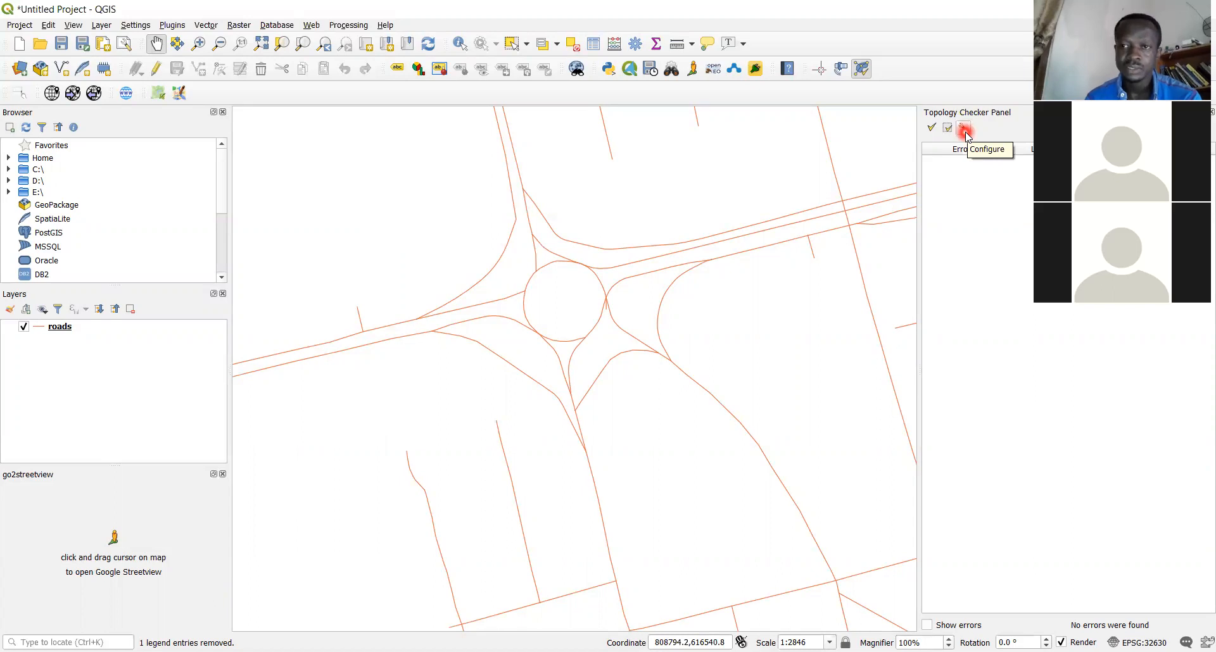
pyautogui.click(964, 130)
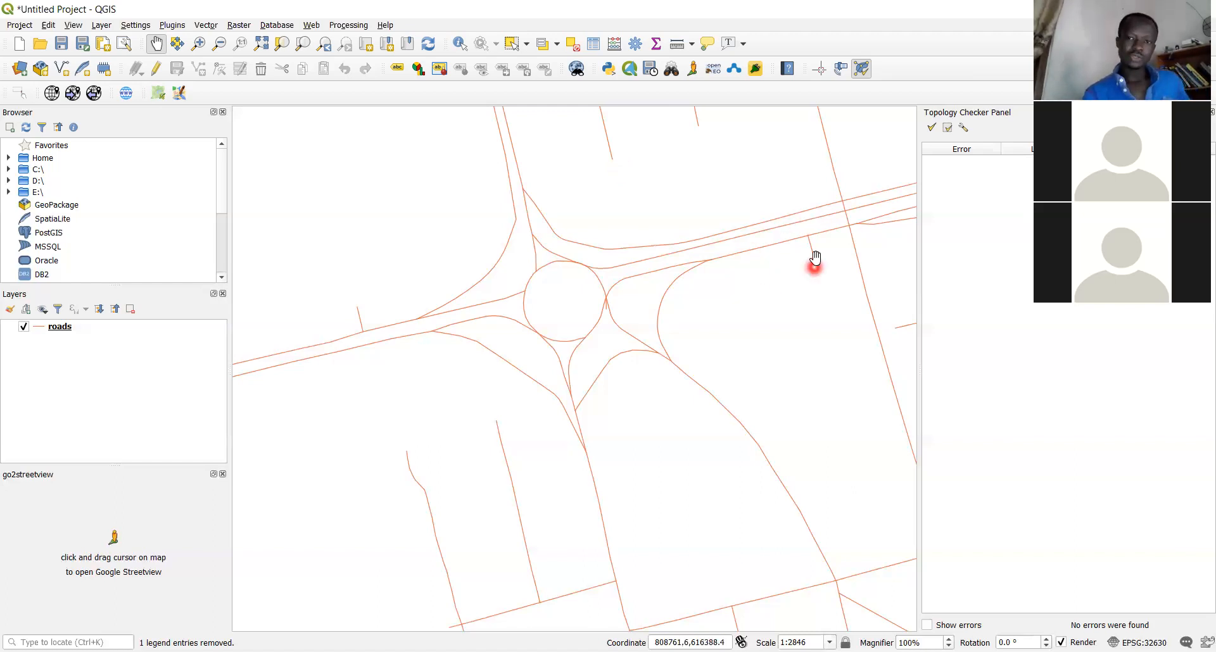
pyautogui.click(964, 130)
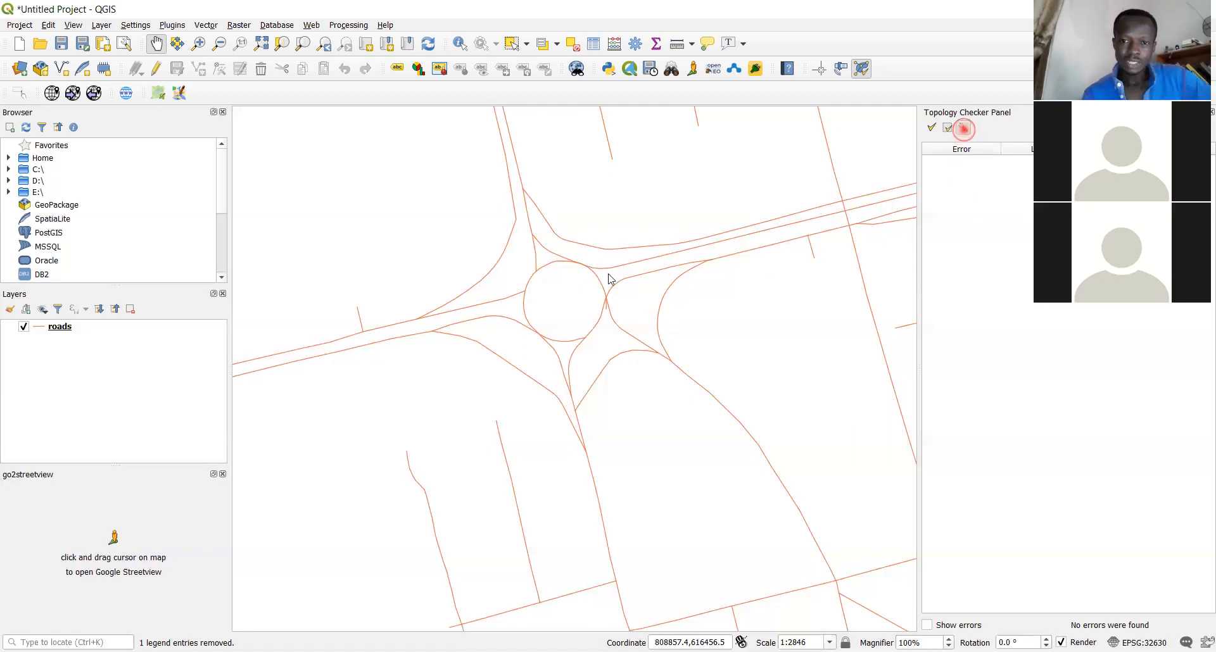
# Add a 'must not have dangles' rule for the roads layer and confirm with OK
pyautogui.click(573, 225)
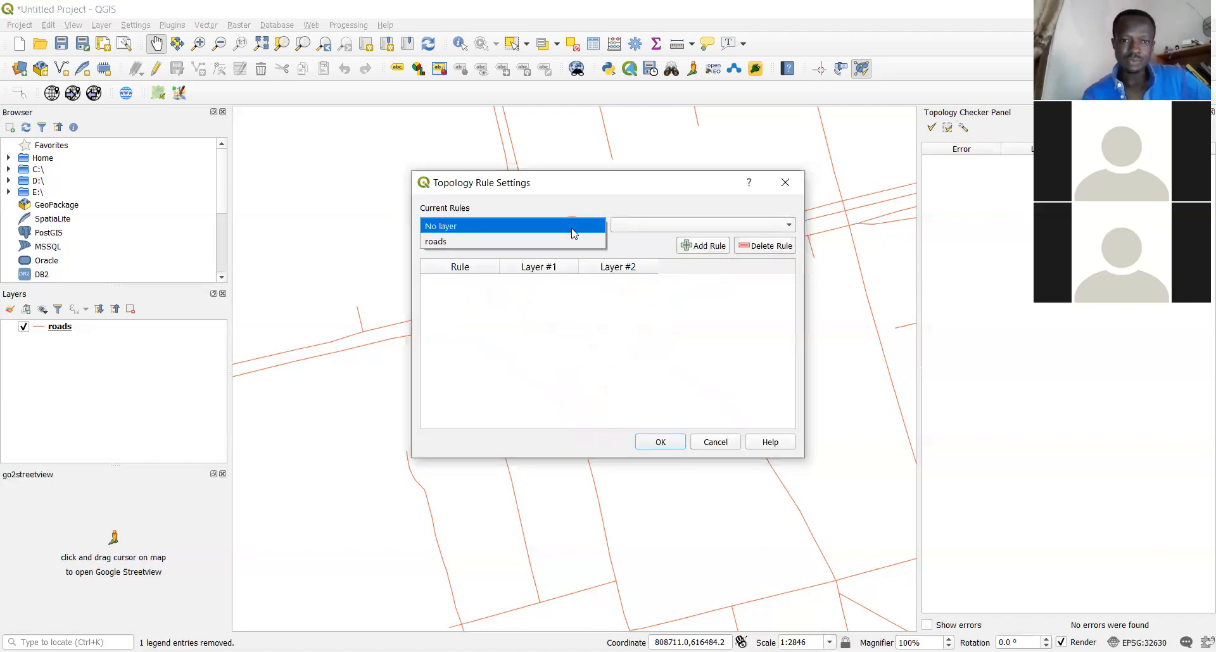
pyautogui.click(550, 242)
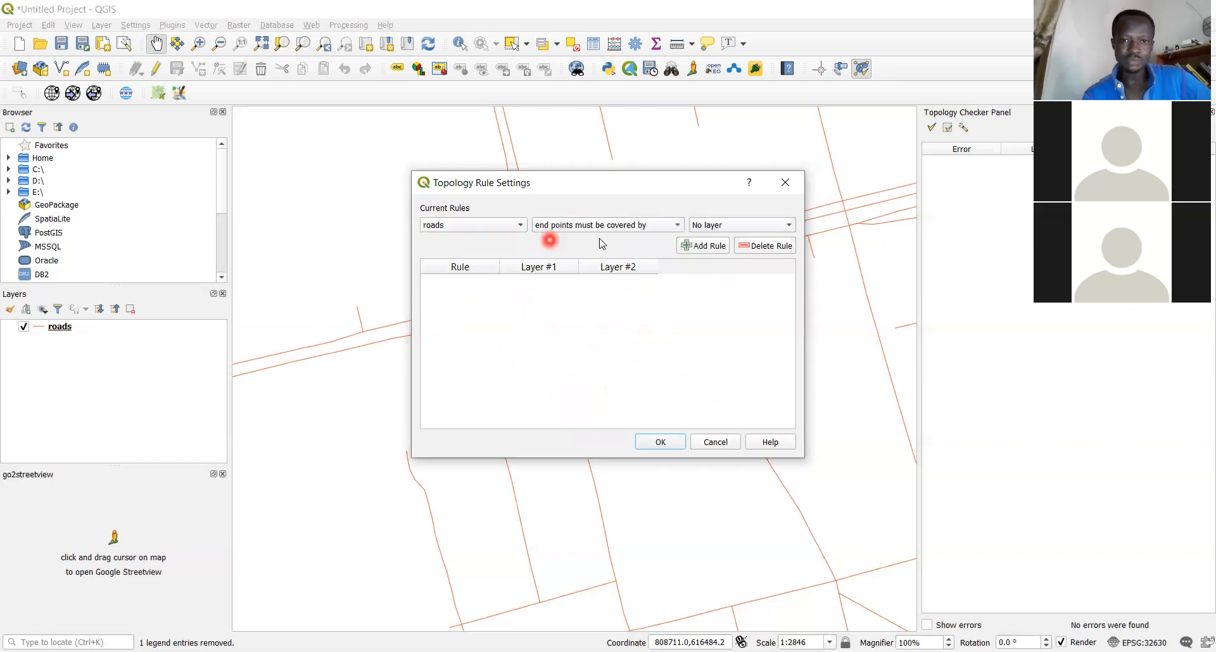
pyautogui.click(675, 226)
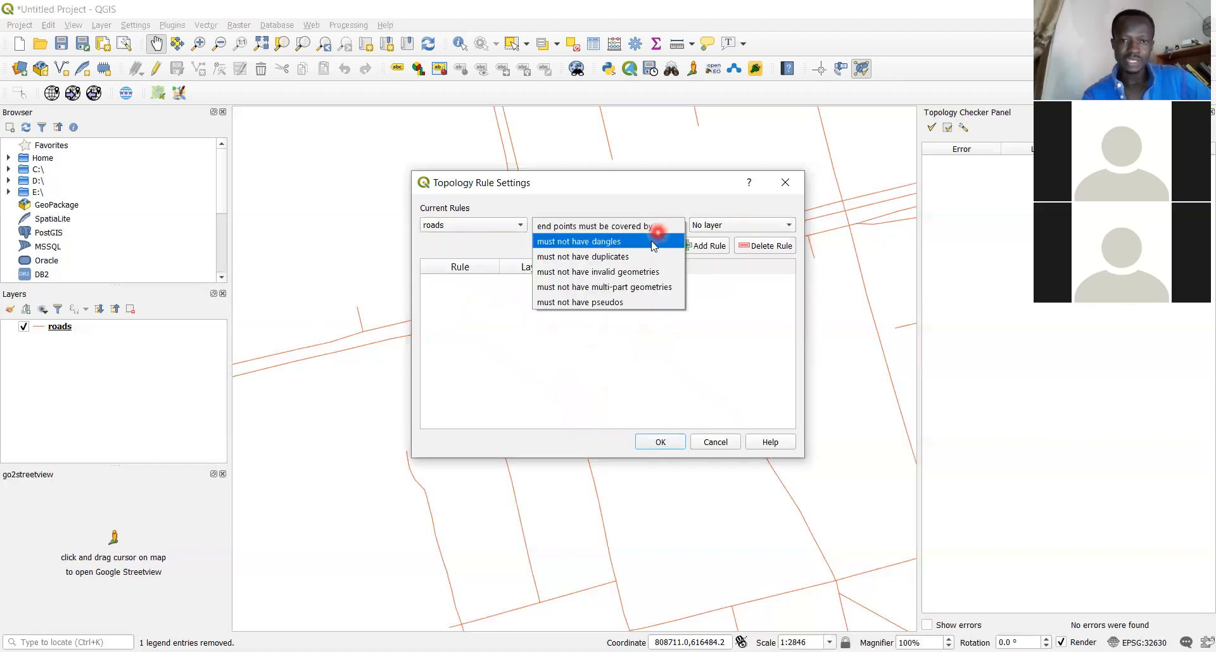
pyautogui.click(652, 241)
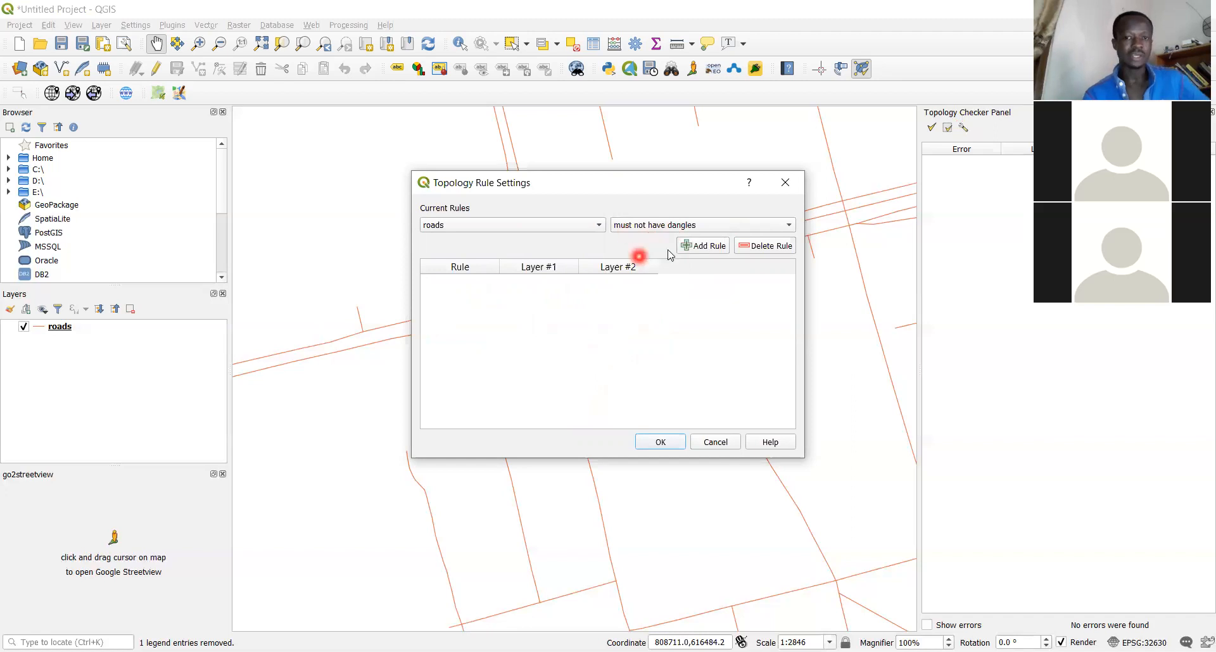
pyautogui.click(693, 247)
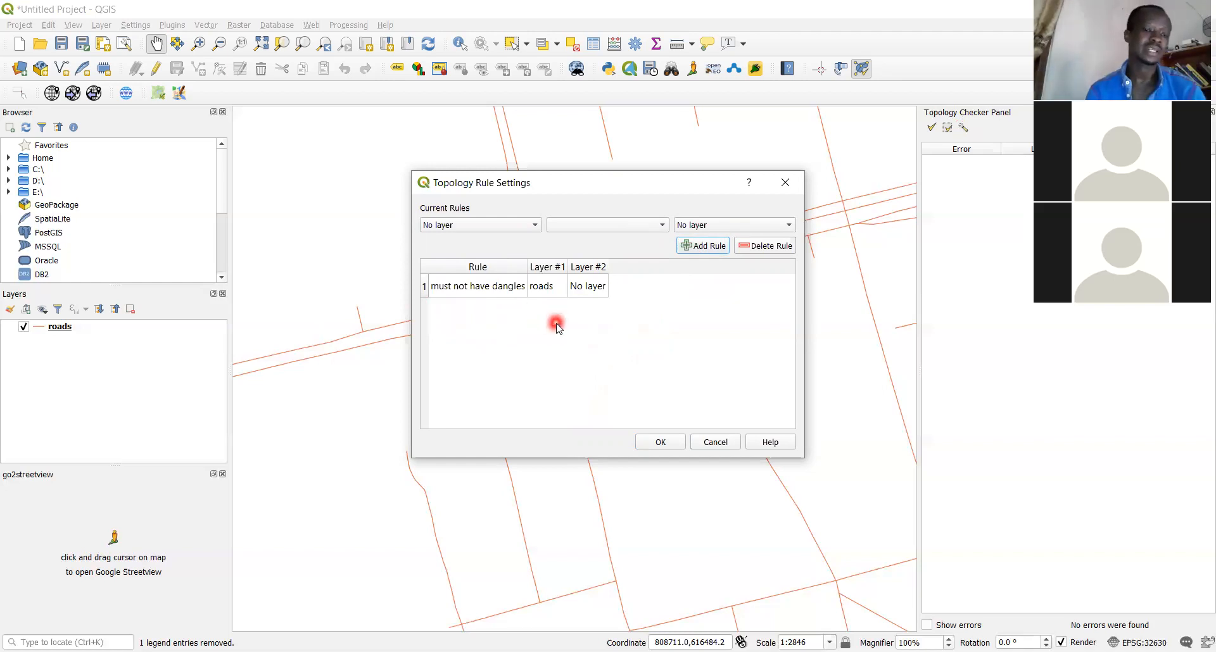
pyautogui.click(662, 442)
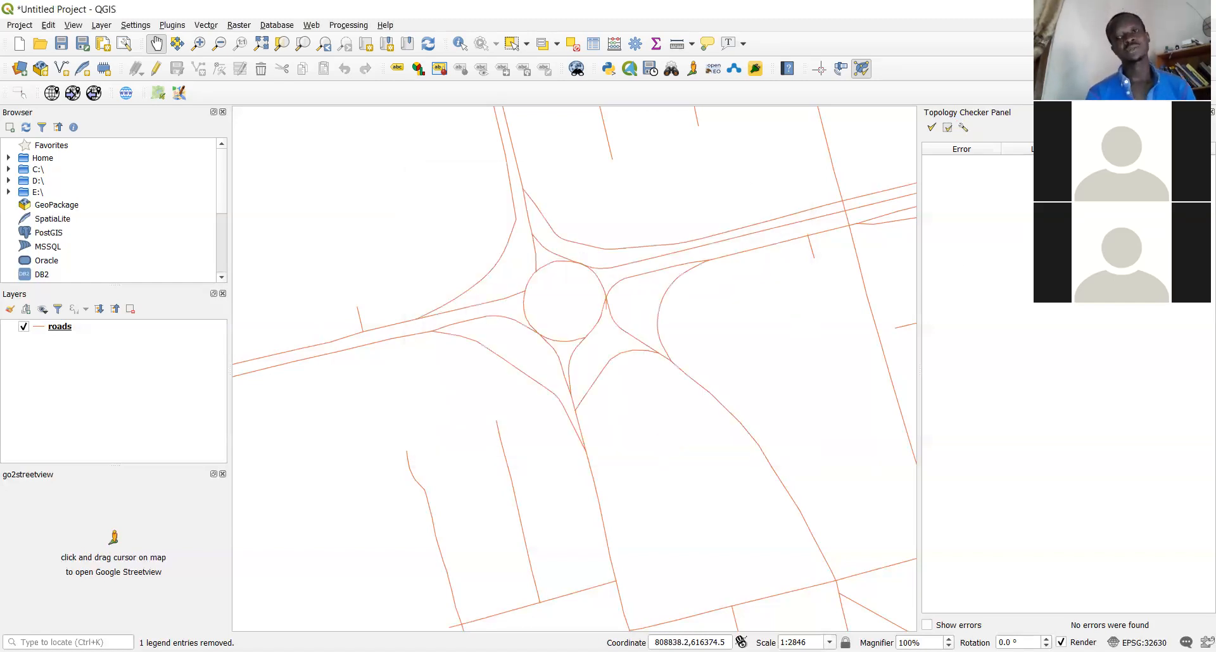
# Validate all, flagging 407 dangling-end errors, then zoom out twice around the roundabout
pyautogui.click(934, 129)
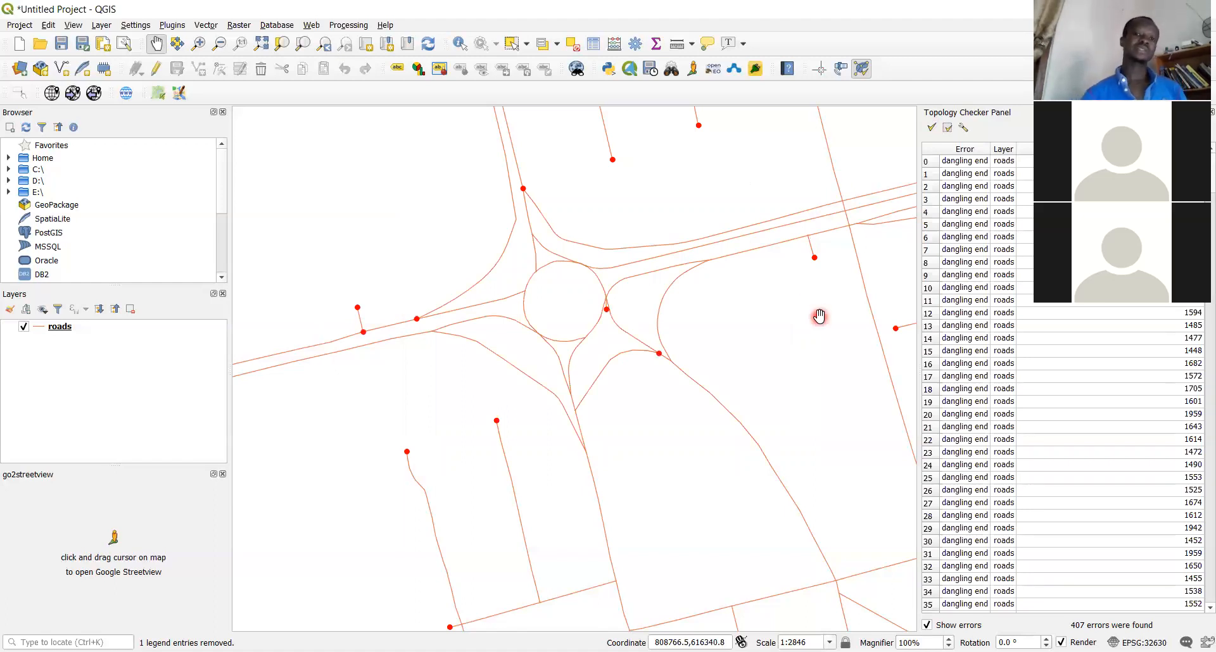
pyautogui.click(216, 44)
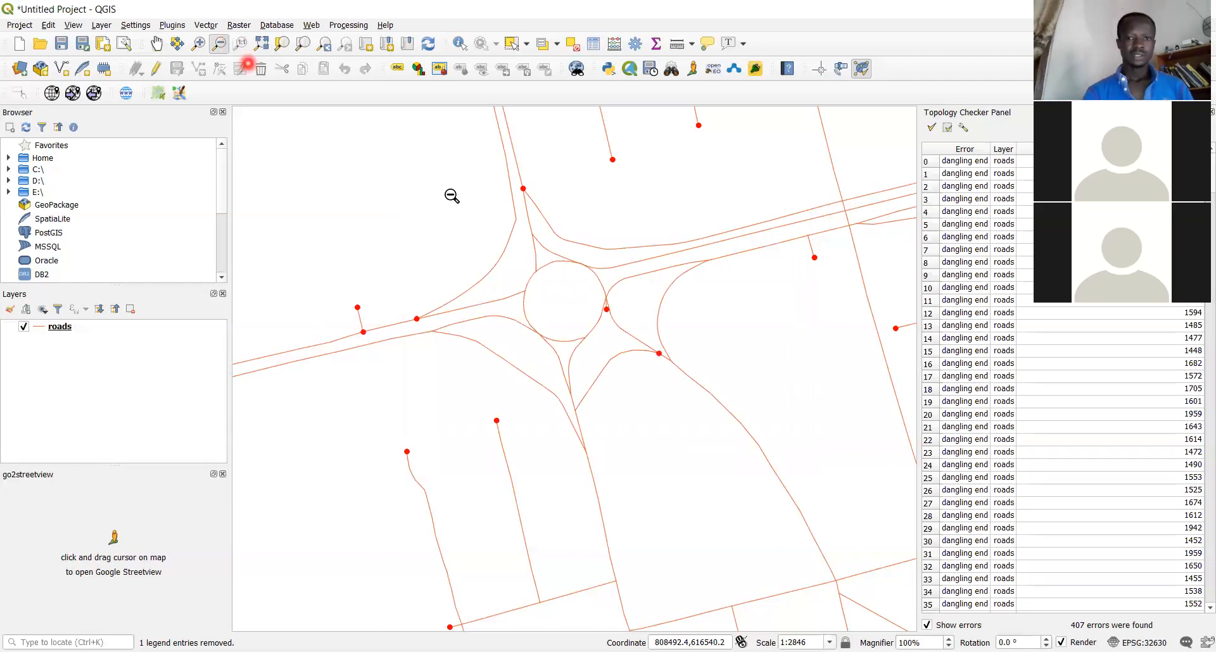
pyautogui.click(608, 312)
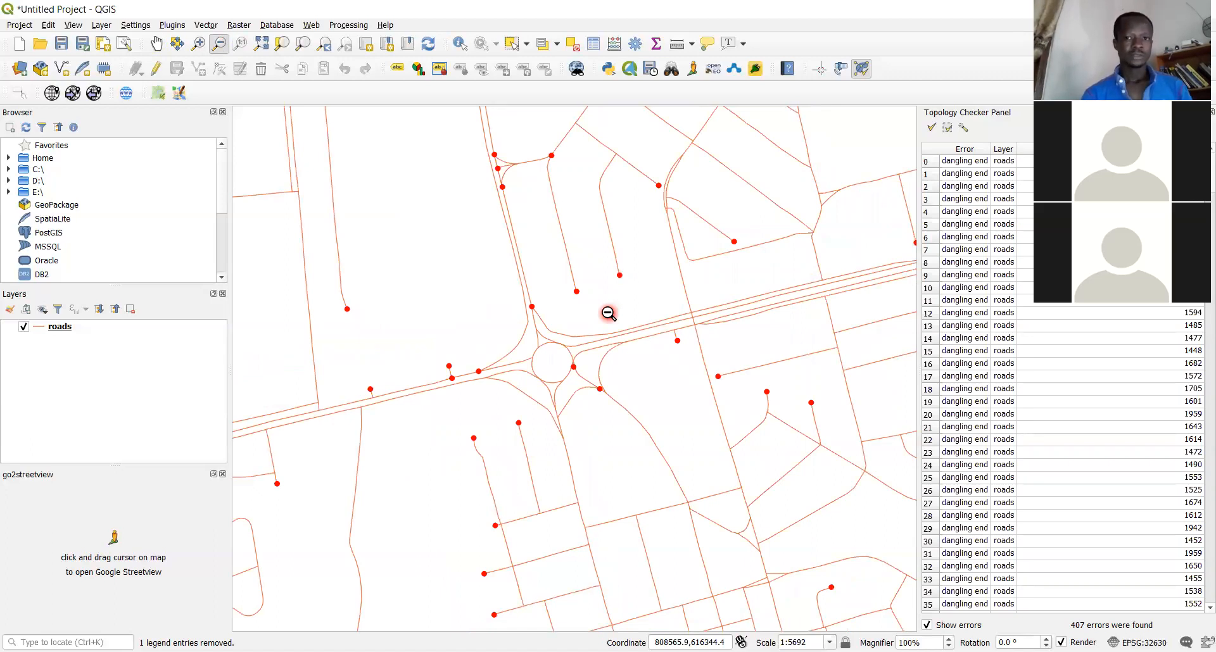
pyautogui.click(608, 313)
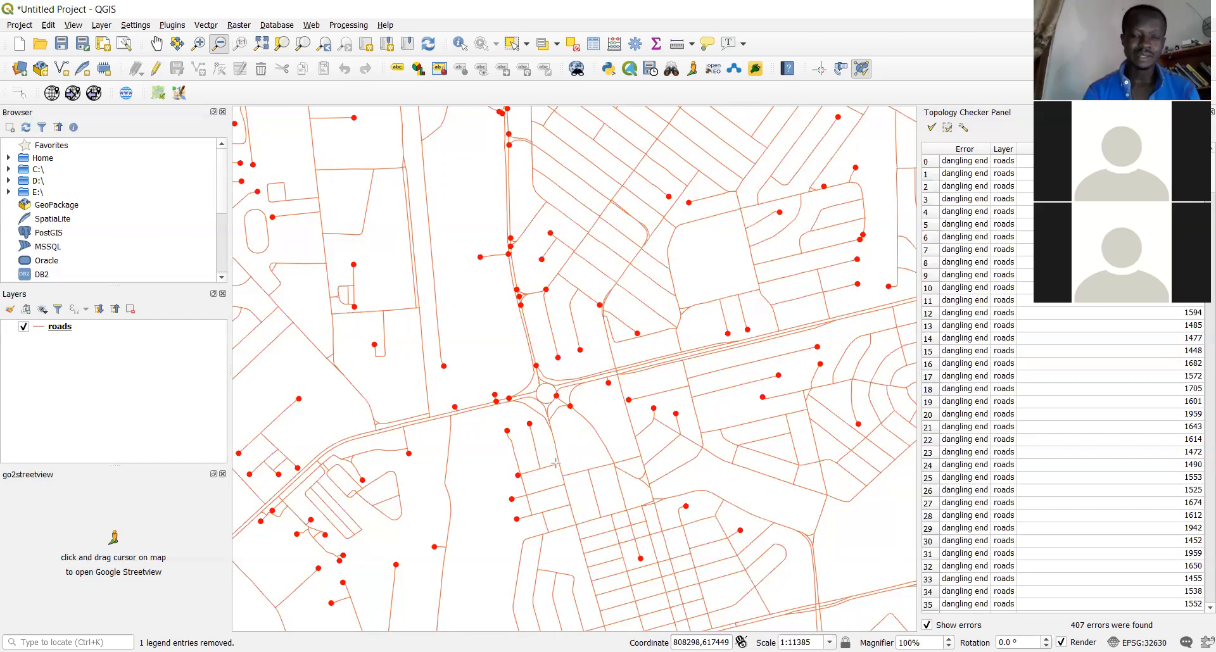
# Draw boxes around three street blocks: south of the roundabout, near the top, and right side
pyautogui.moveTo(556, 464); pyautogui.dragTo(636, 537)
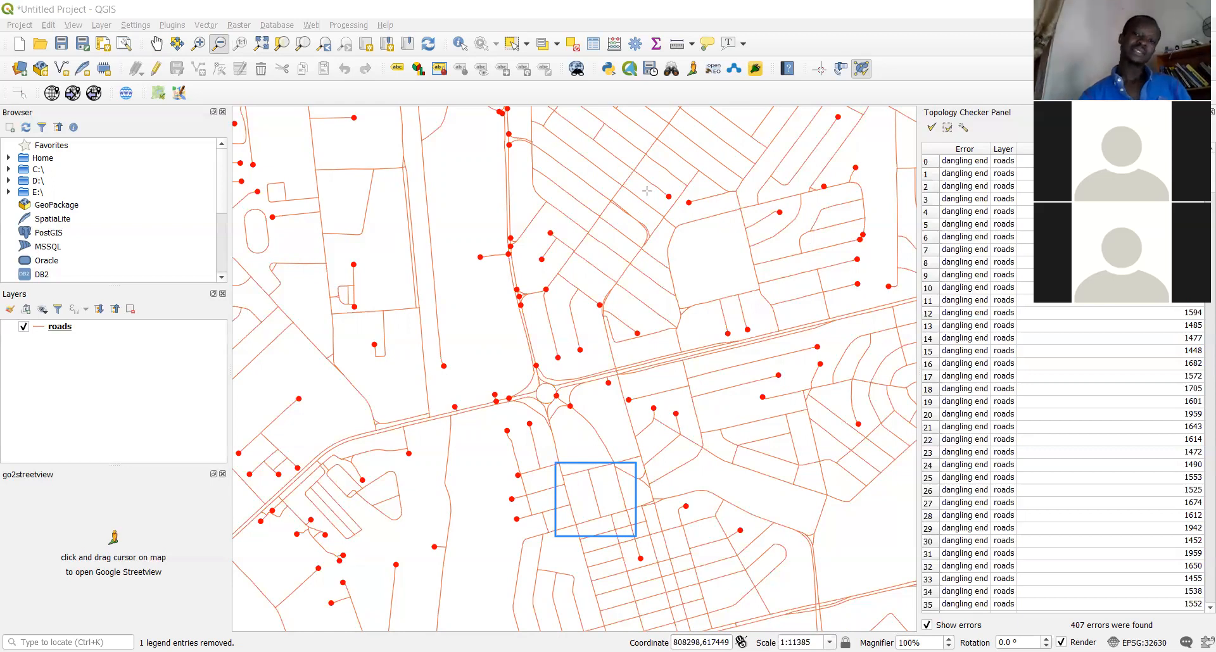
pyautogui.moveTo(547, 128); pyautogui.dragTo(641, 189)
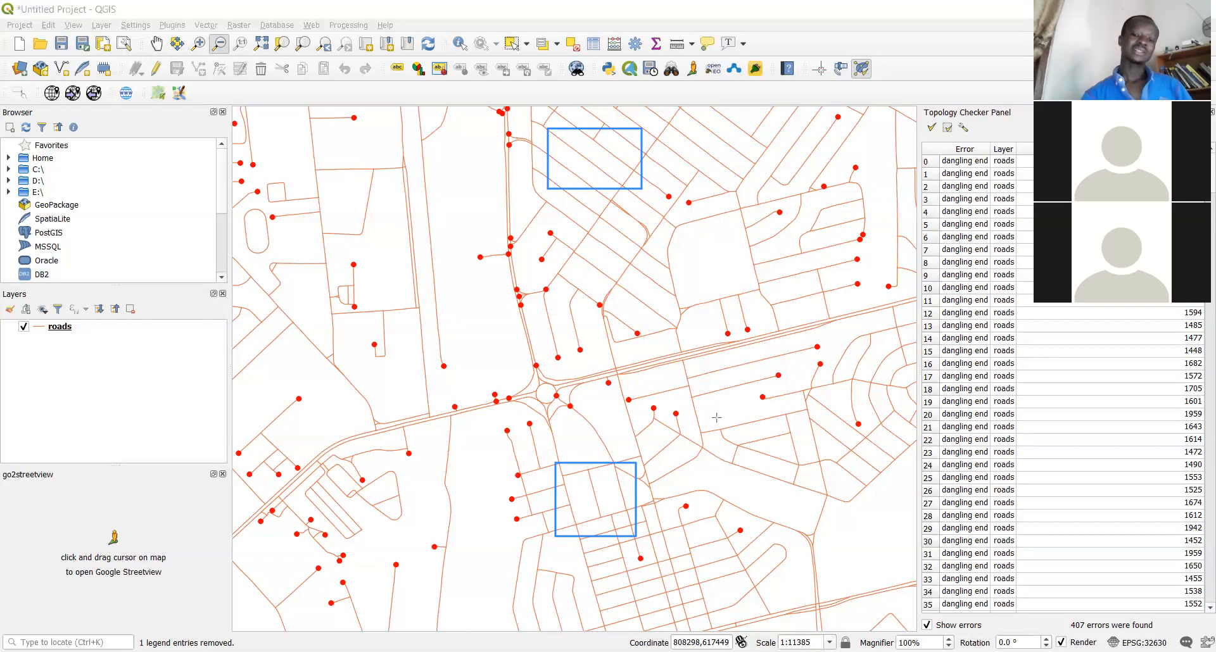
pyautogui.moveTo(716, 417); pyautogui.dragTo(829, 485)
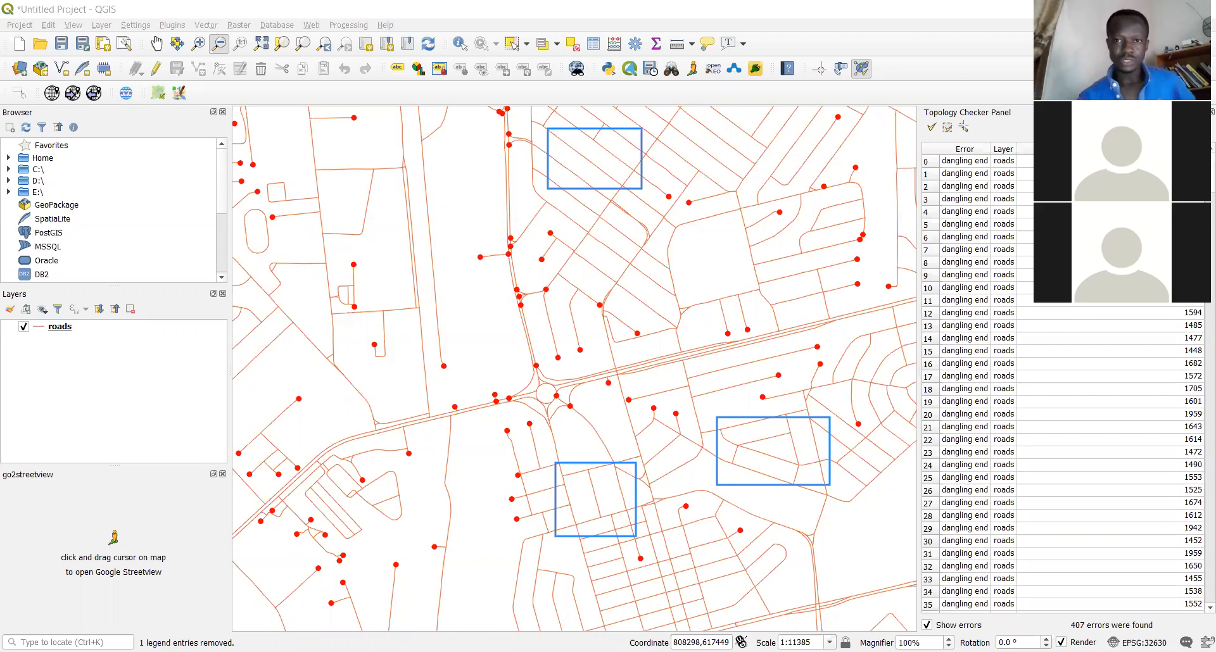
# Delete the roads layer's 'must not have dangles' rule in Topology Rule Settings and close it
pyautogui.click(963, 129)
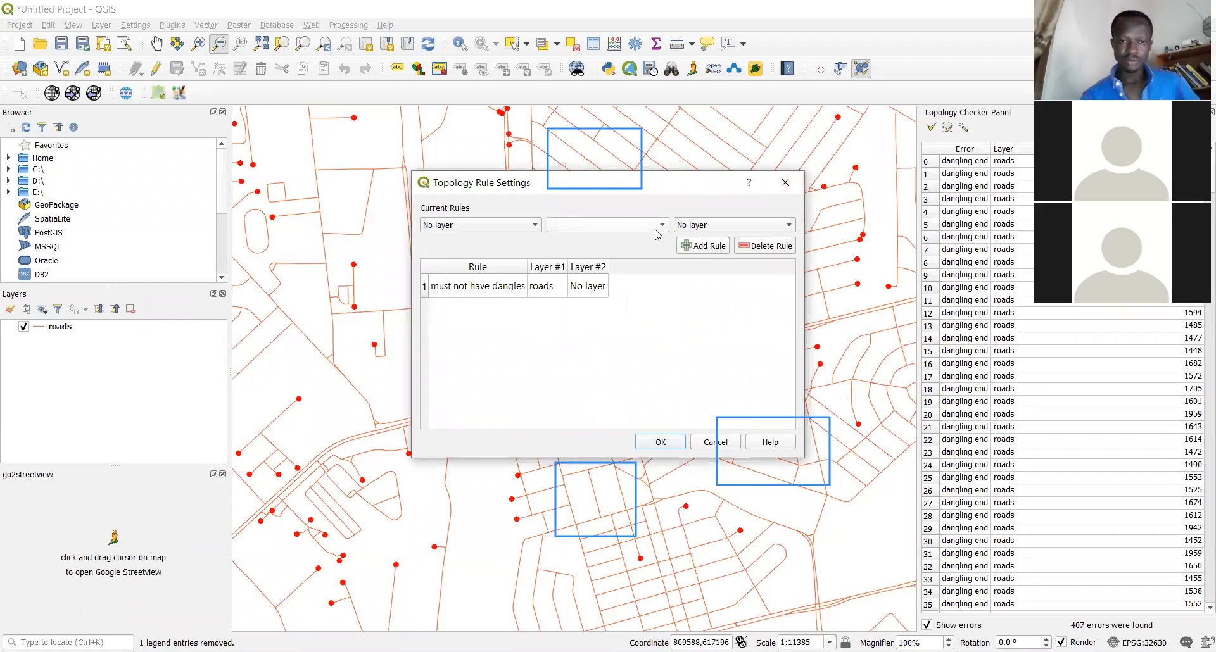
pyautogui.click(520, 226)
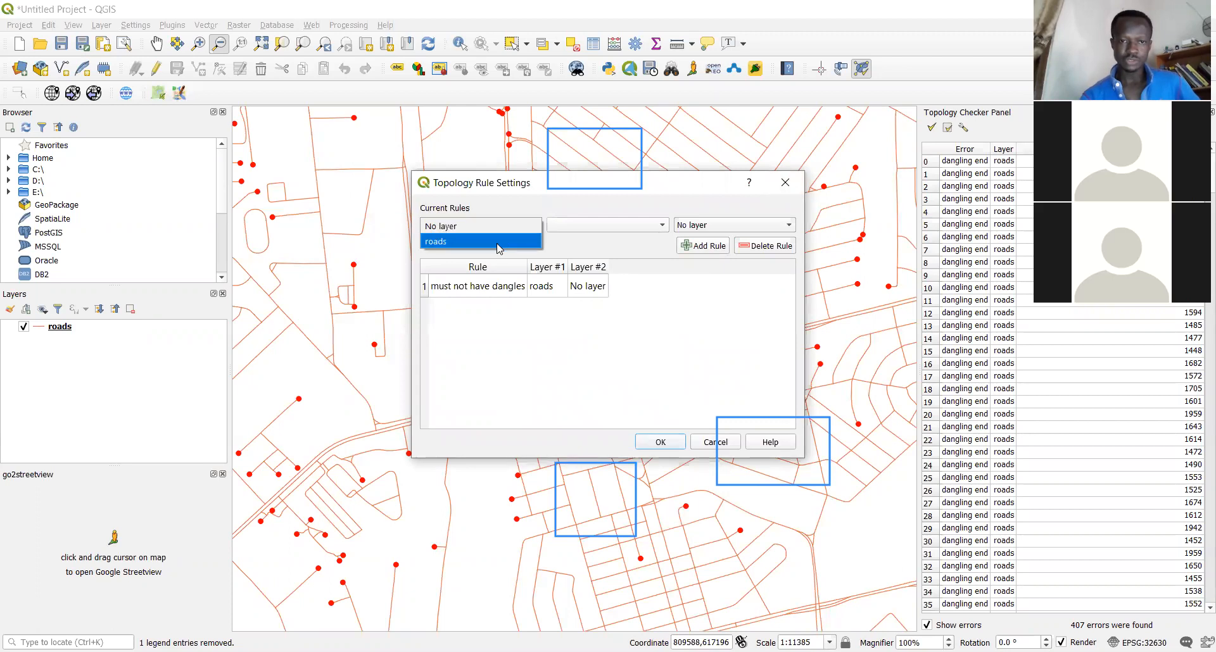
pyautogui.click(499, 242)
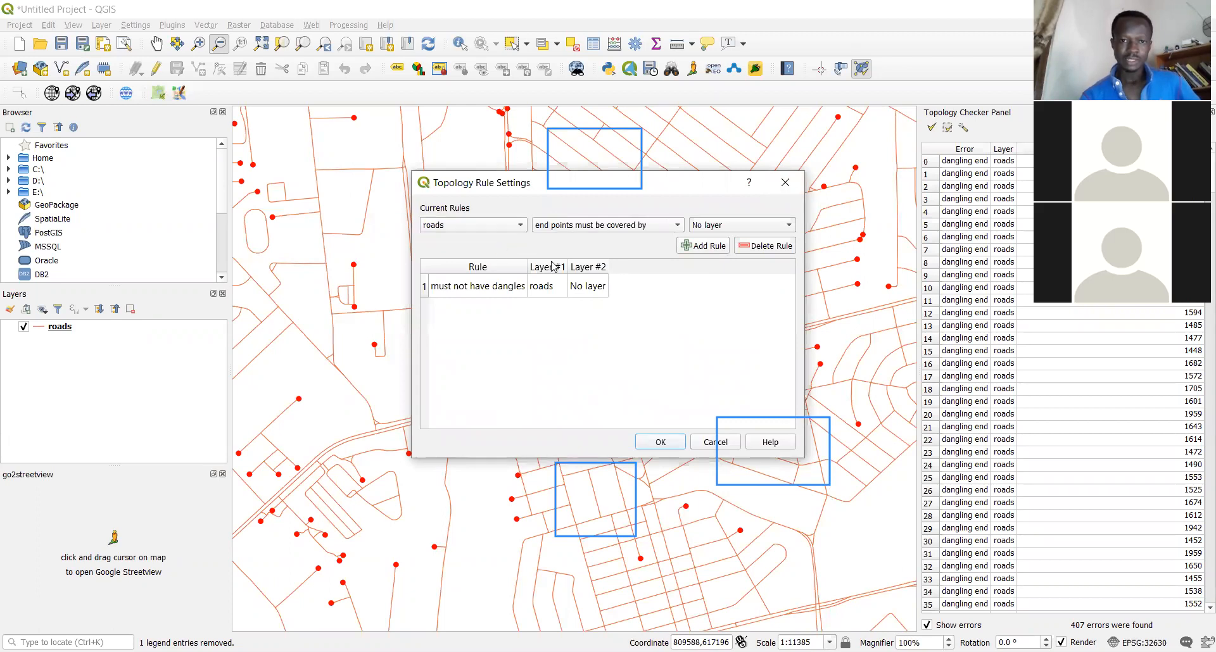
pyautogui.click(423, 290)
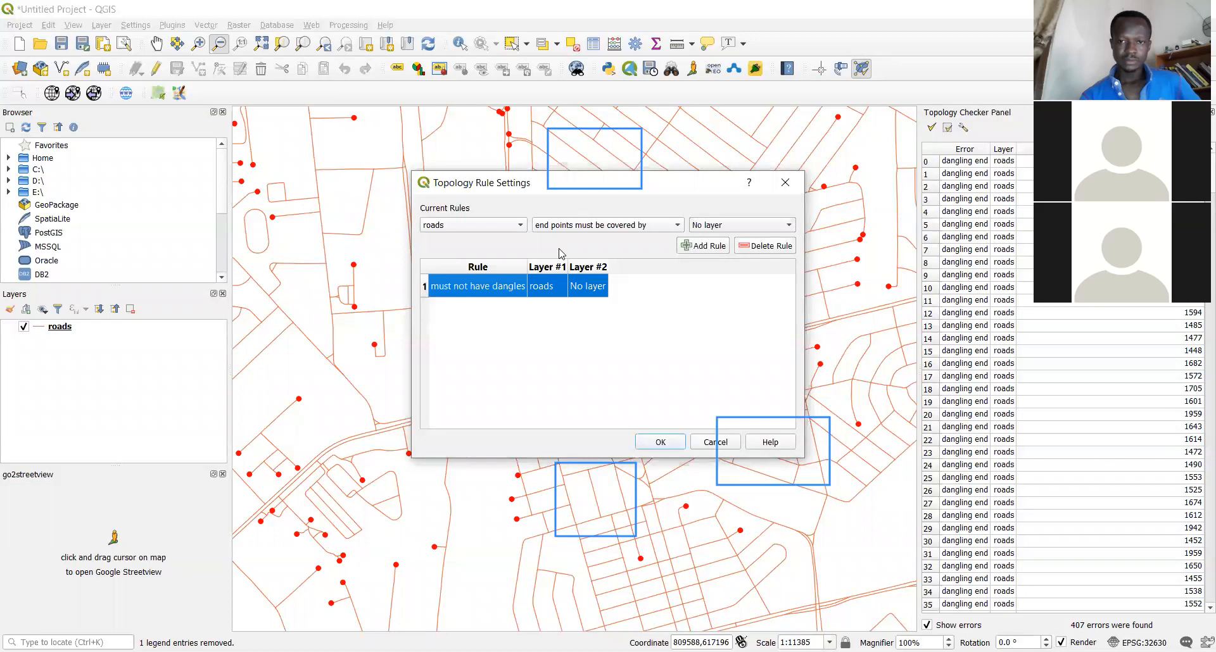
pyautogui.click(764, 248)
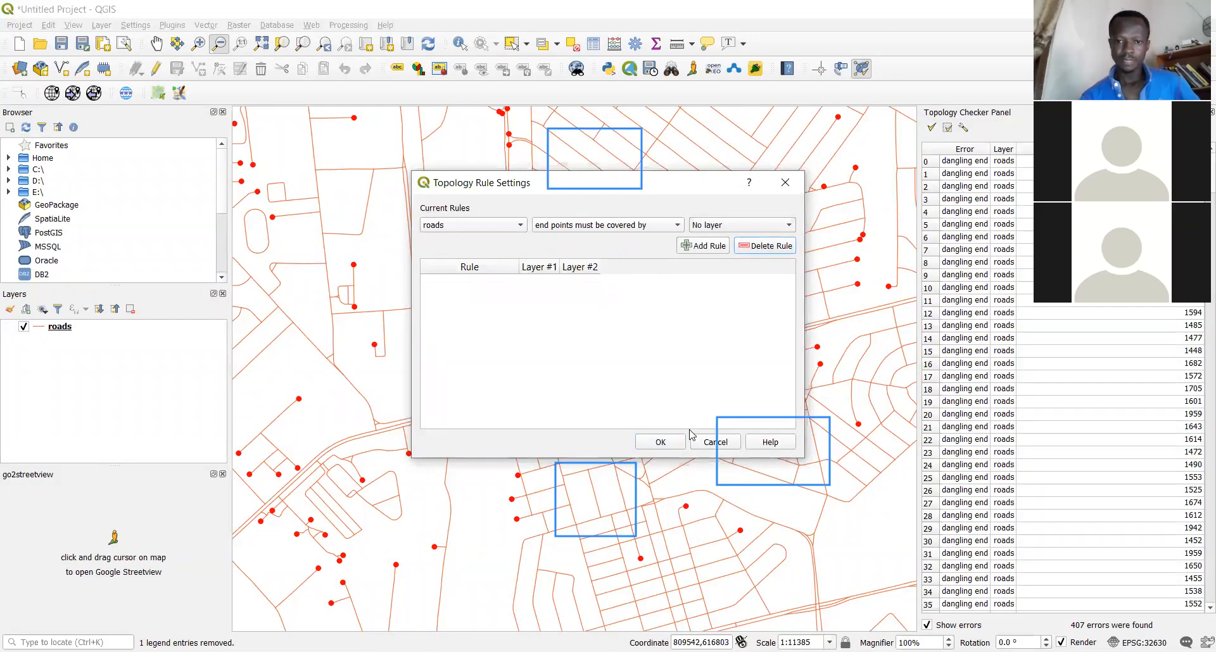
pyautogui.click(660, 442)
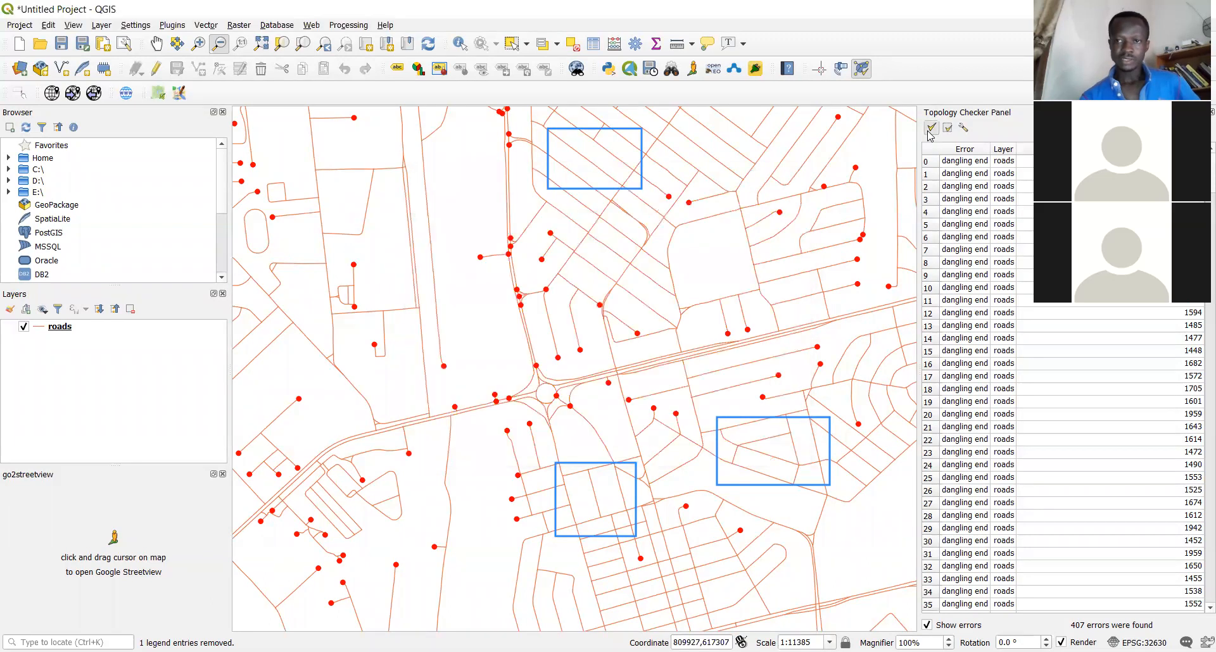
# Revalidate to get 0 errors and clear the three blue annotation boxes
pyautogui.click(931, 127)
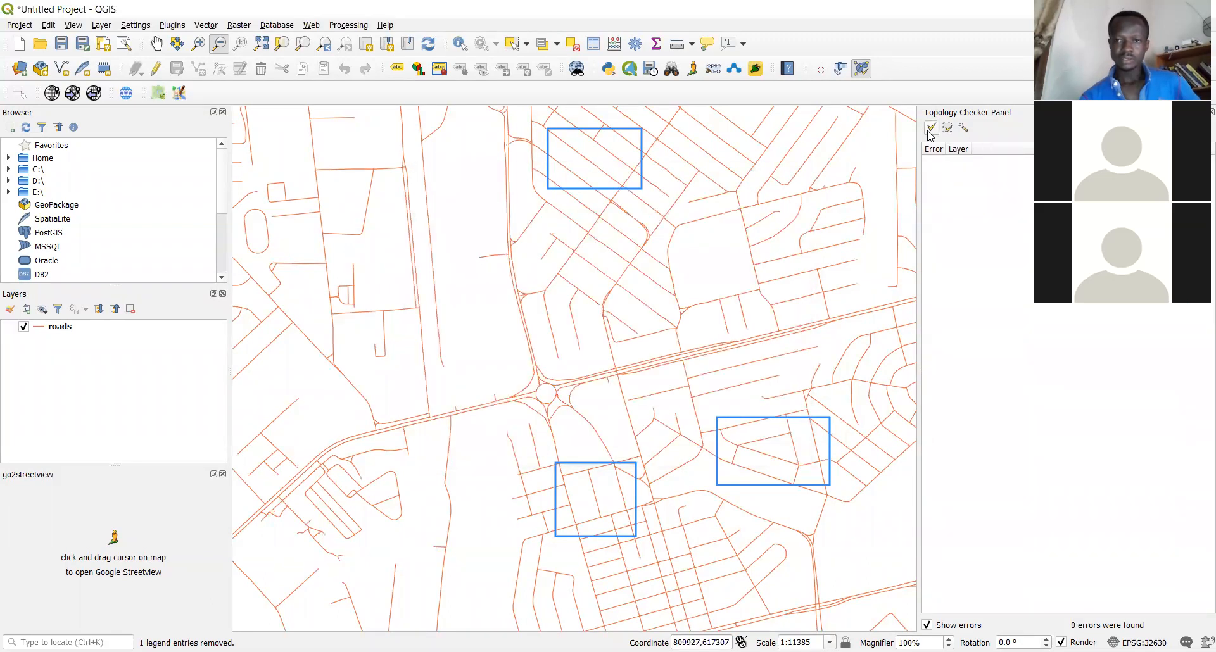
pyautogui.click(579, 108)
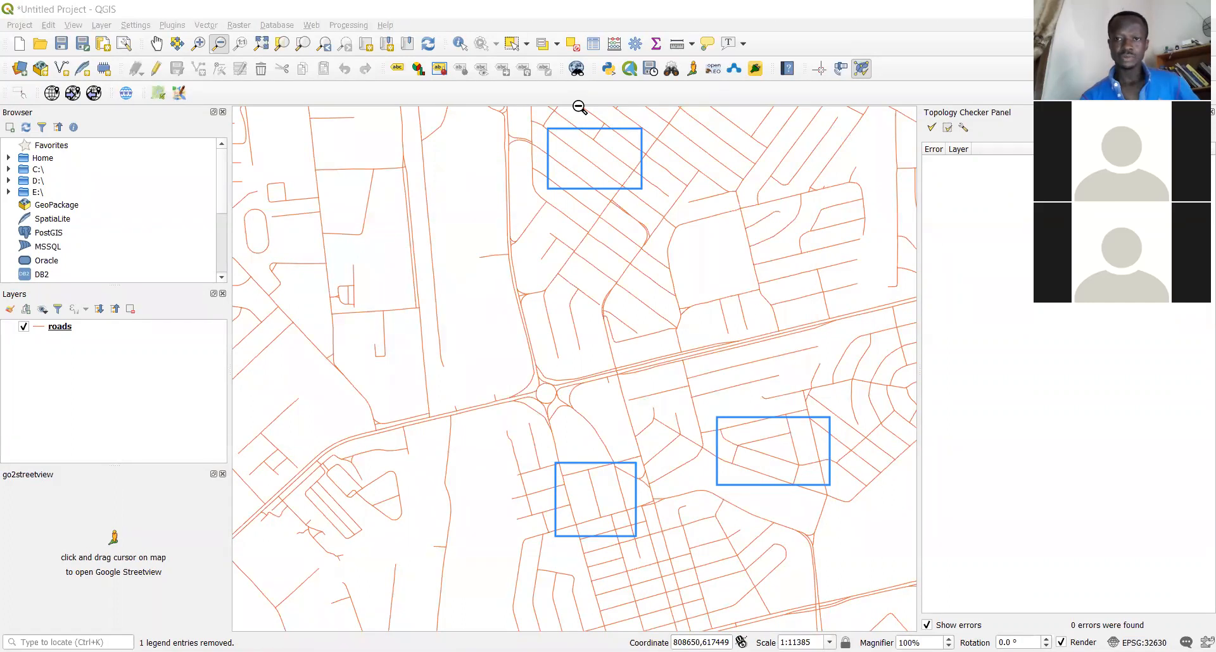
pyautogui.click(828, 123)
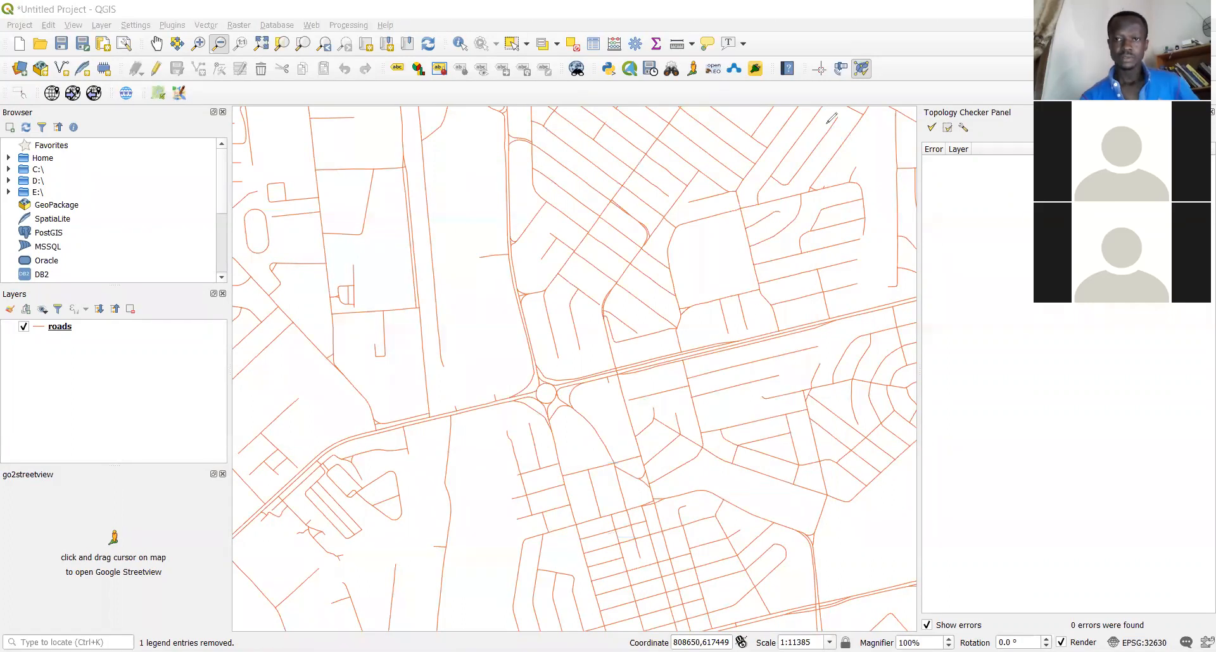
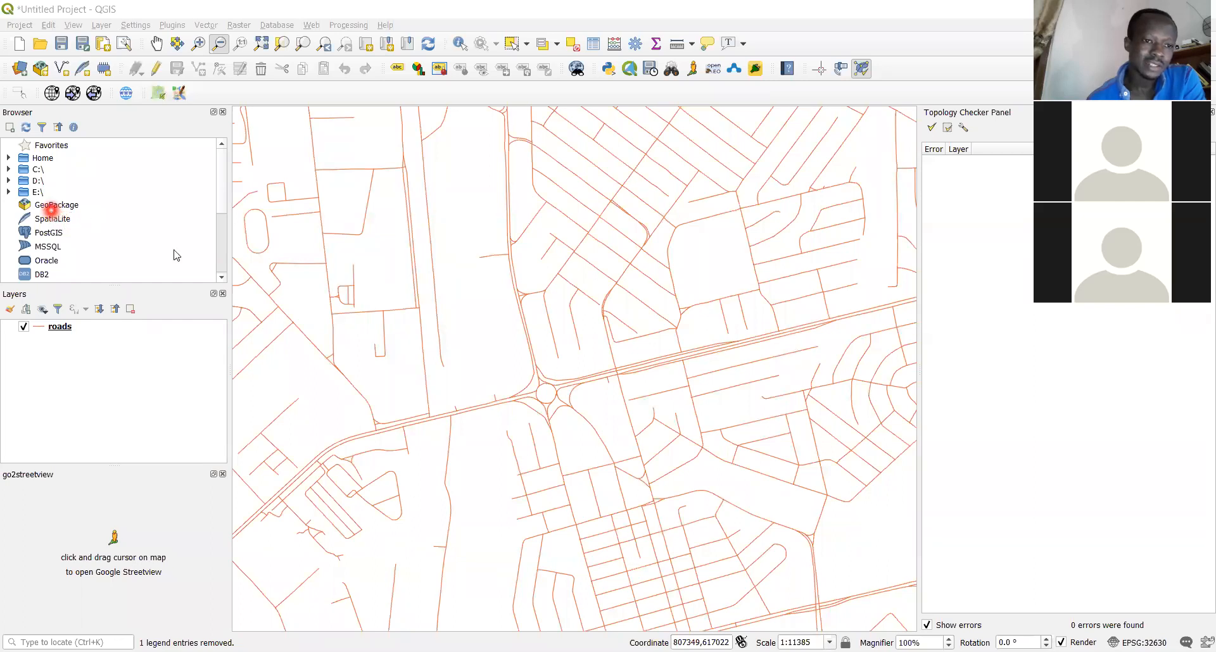
# Add the OpenStreetMap XYZ basemap beneath the roads layer and toggle its visibility off and on
pyautogui.scroll(-3, 226, 261)
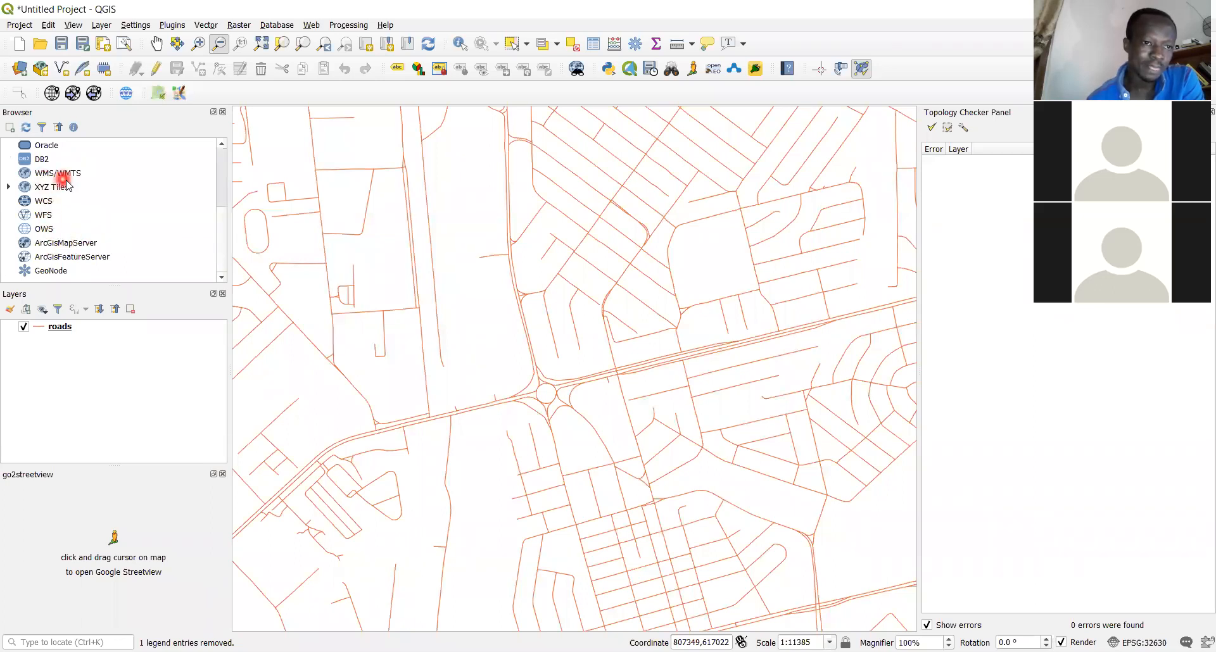
pyautogui.click(9, 189)
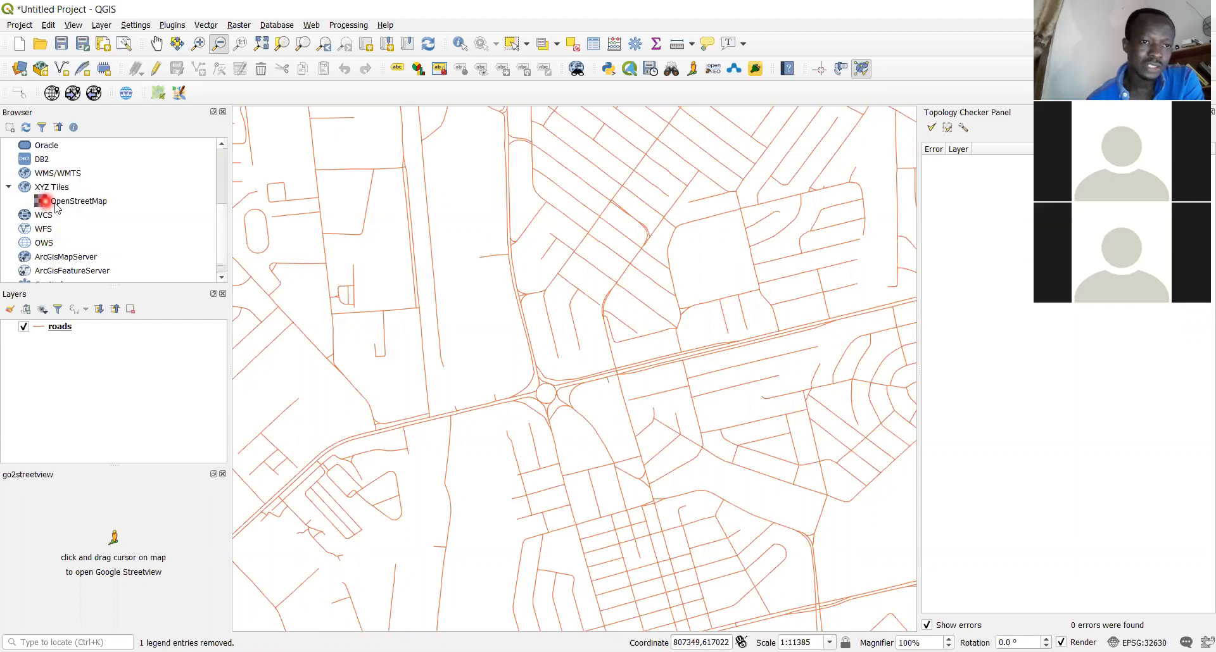
pyautogui.moveTo(60, 206); pyautogui.dragTo(70, 355)
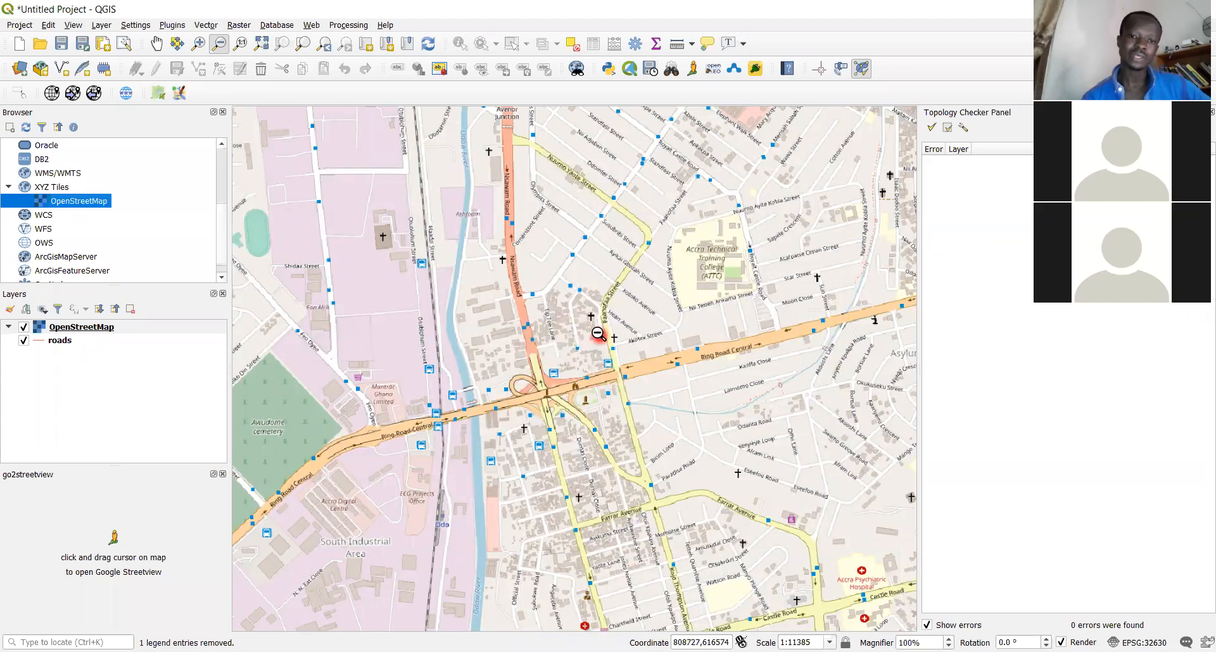
pyautogui.click(24, 331)
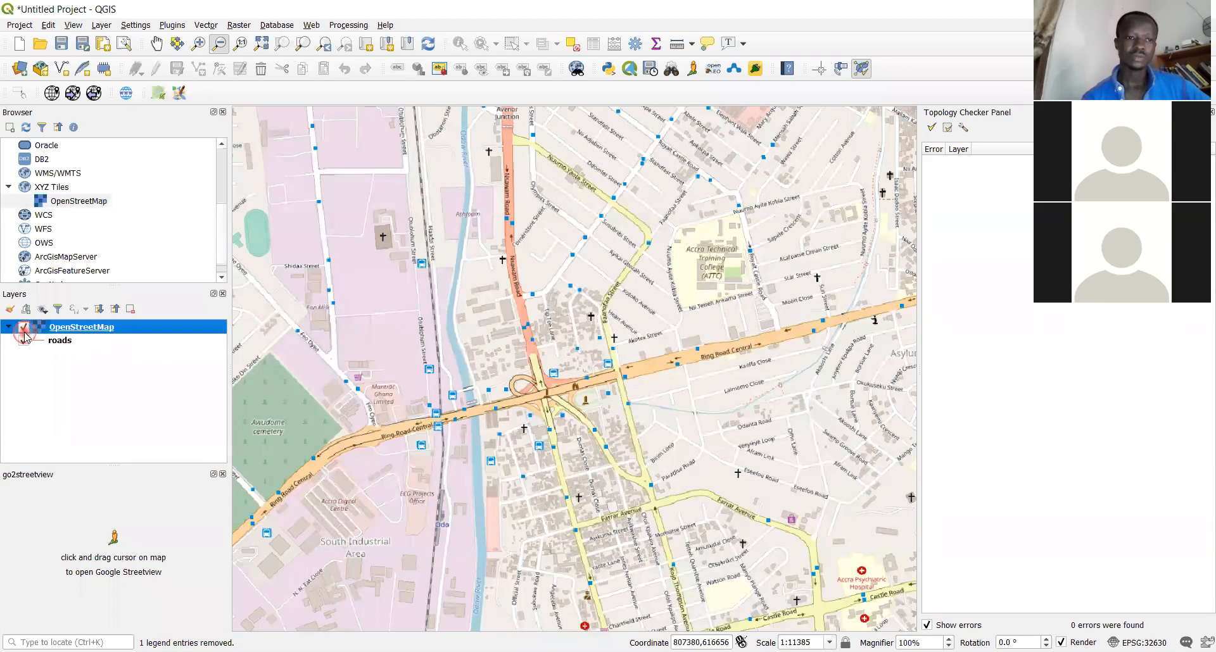
pyautogui.click(25, 328)
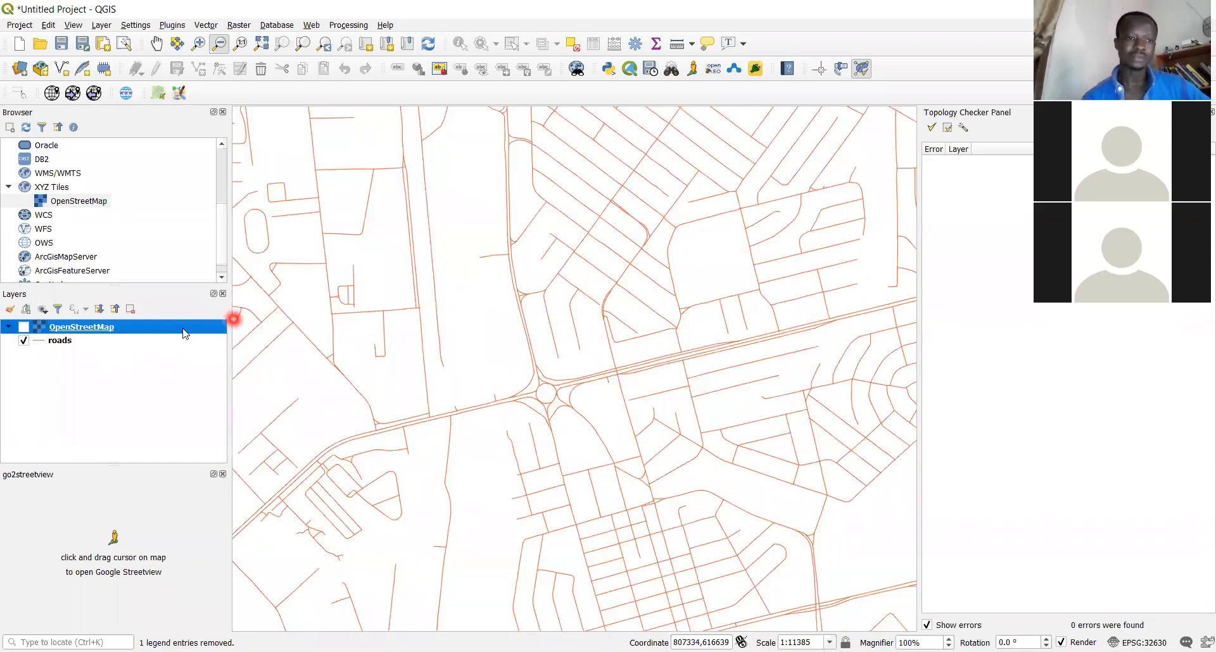
pyautogui.click(25, 327)
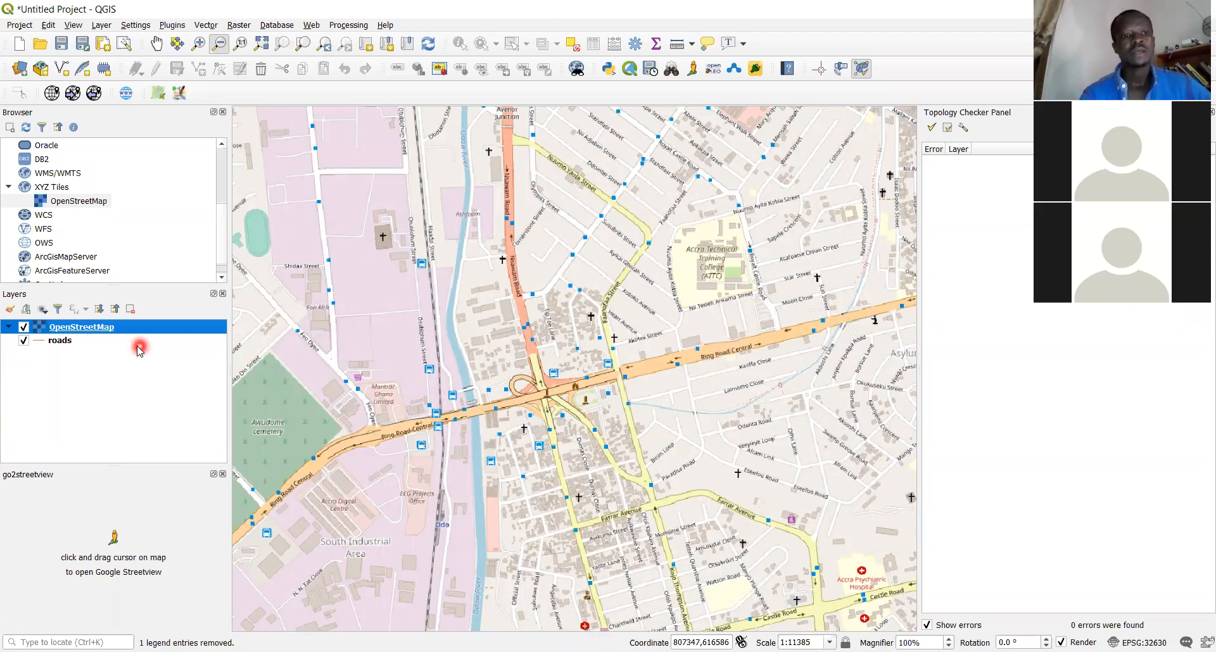
# Remove the OpenStreetMap basemap layer from the project
pyautogui.rightClick(103, 332)
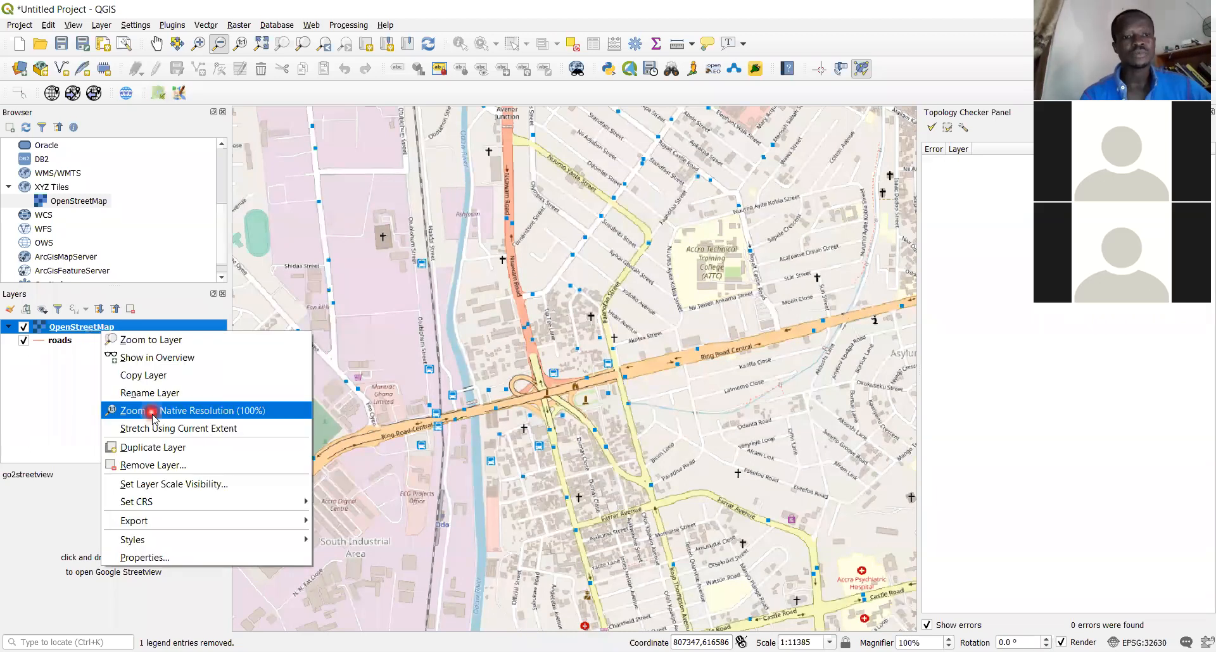
pyautogui.click(175, 468)
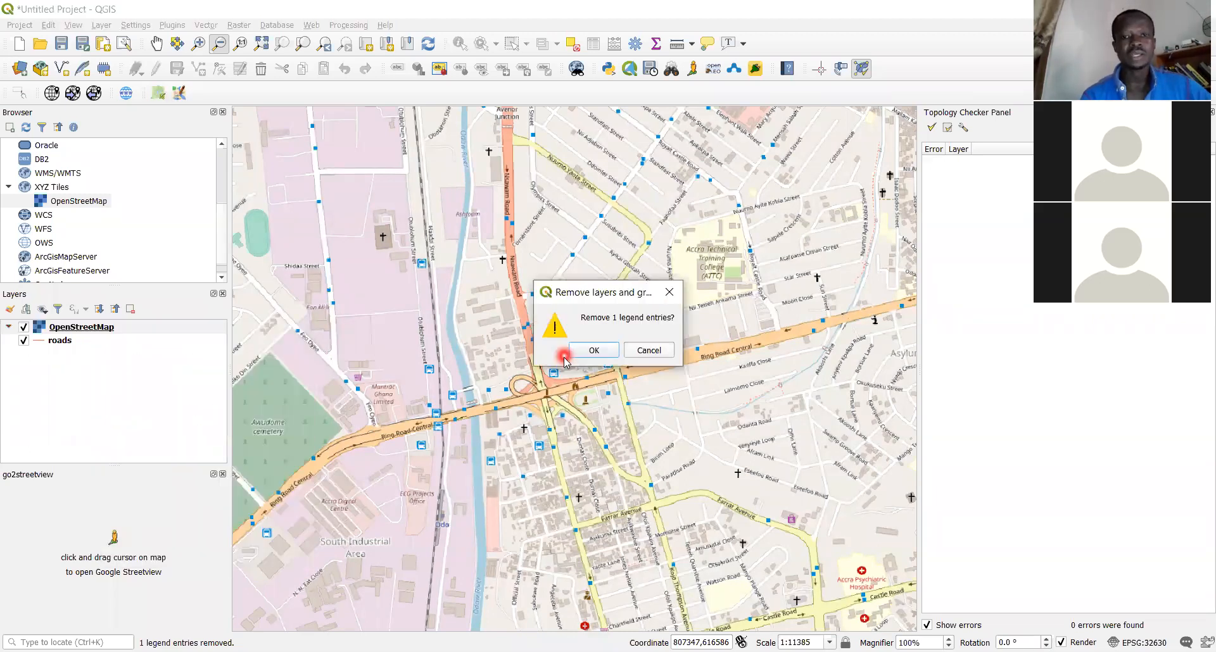
pyautogui.click(962, 130)
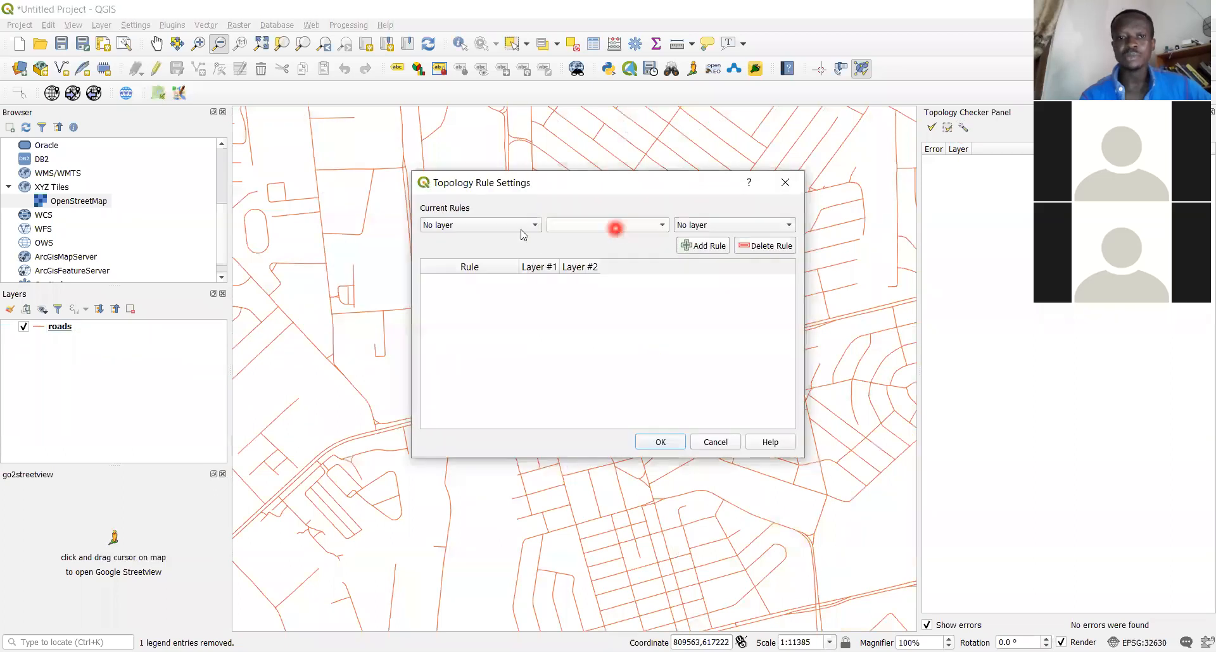
# Add a 'must not have invalid geometries' topology rule for roads and save the rules
pyautogui.click(500, 227)
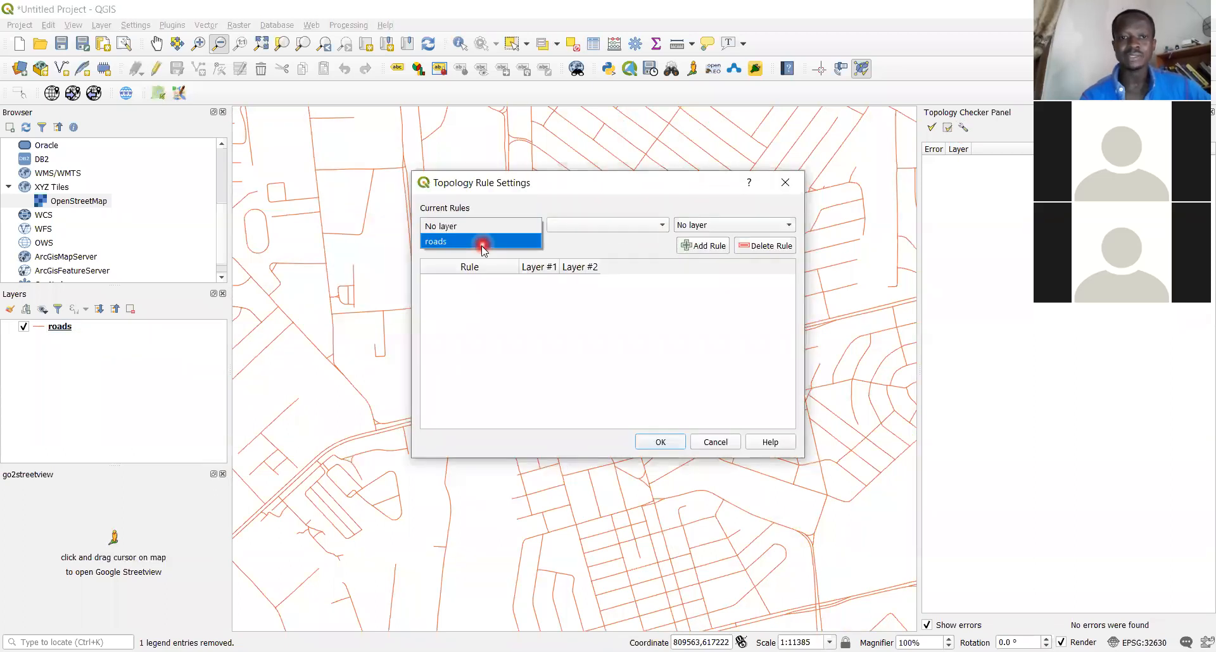
pyautogui.click(484, 241)
pyautogui.click(656, 226)
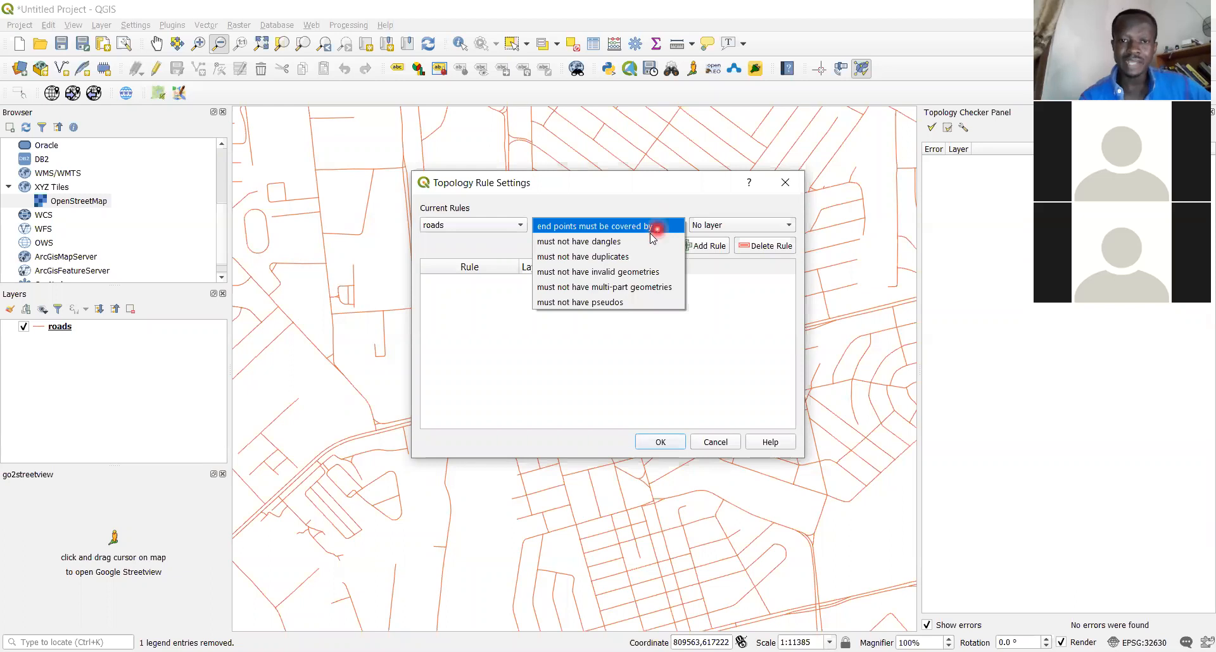
pyautogui.click(650, 279)
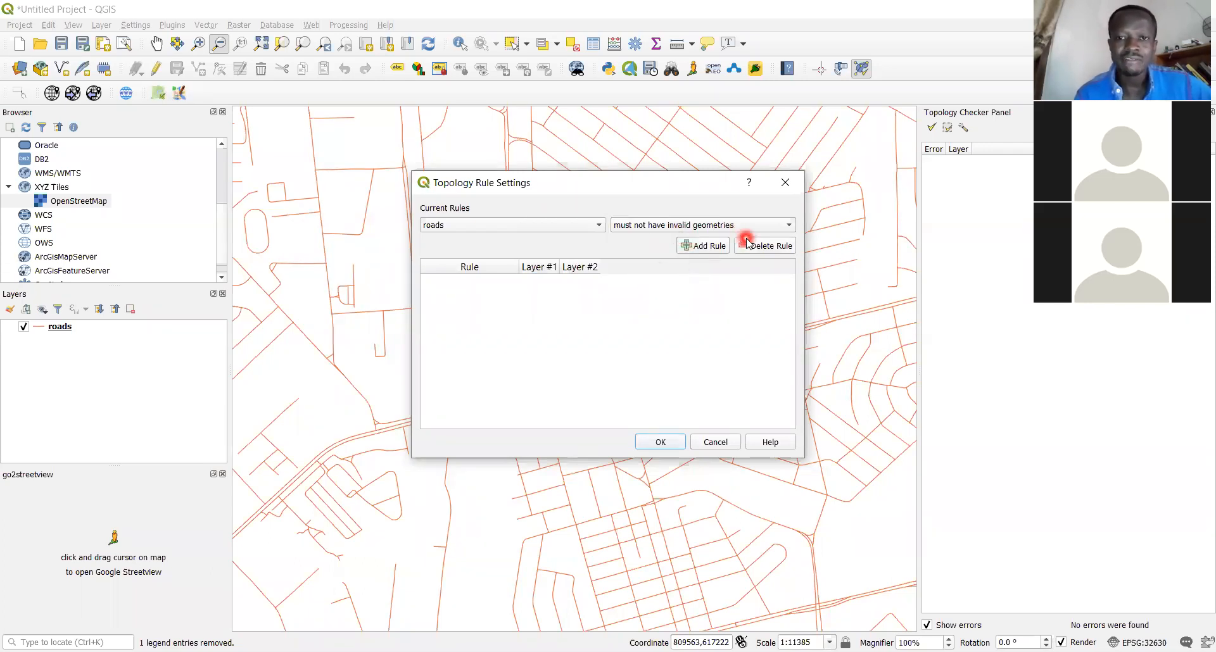
pyautogui.click(701, 248)
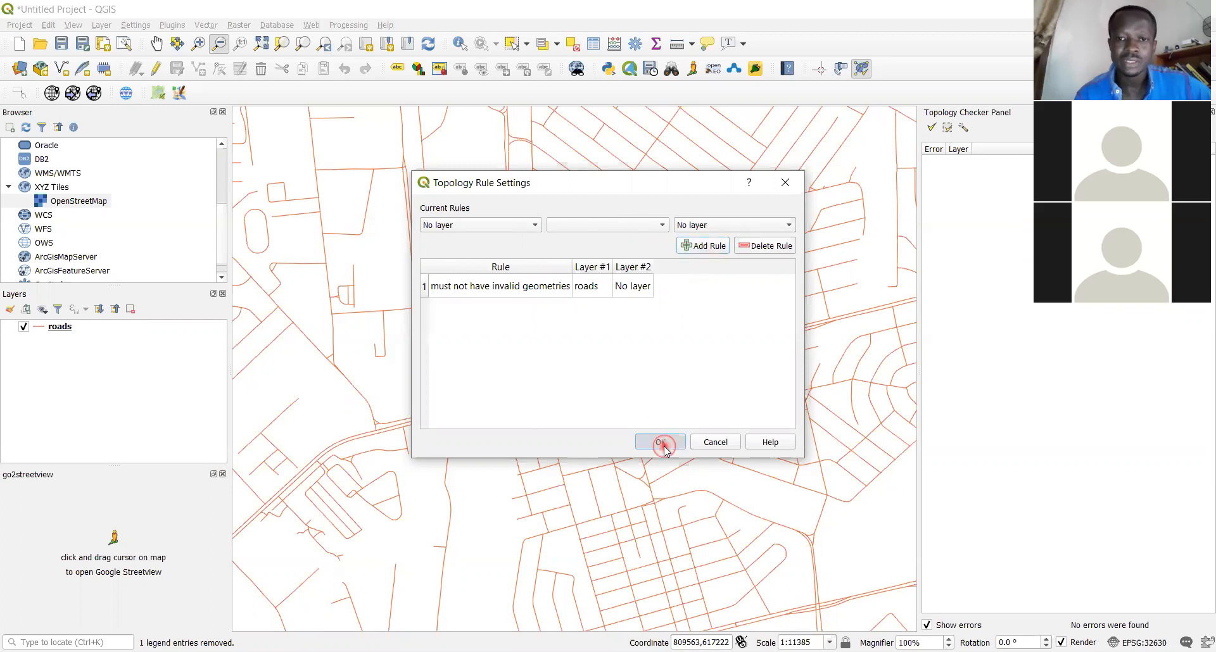
pyautogui.click(660, 443)
# Validate roads at full extent, getting 0 errors, and reopen Topology Rule Settings
pyautogui.click(938, 130)
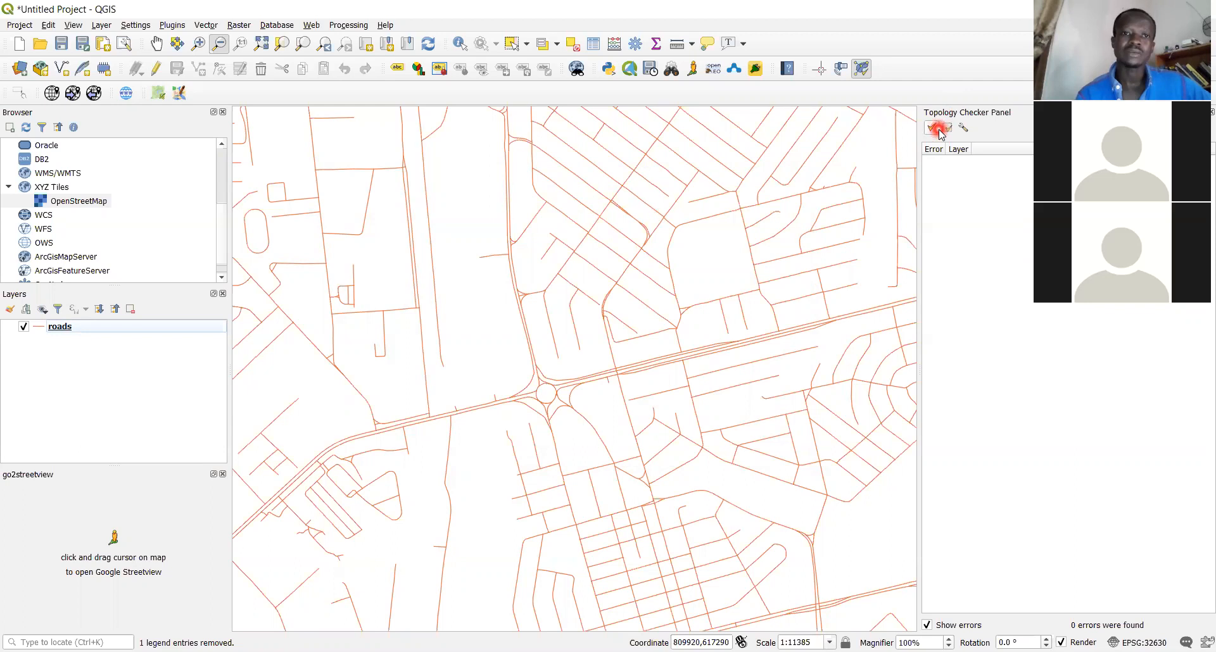
pyautogui.click(261, 44)
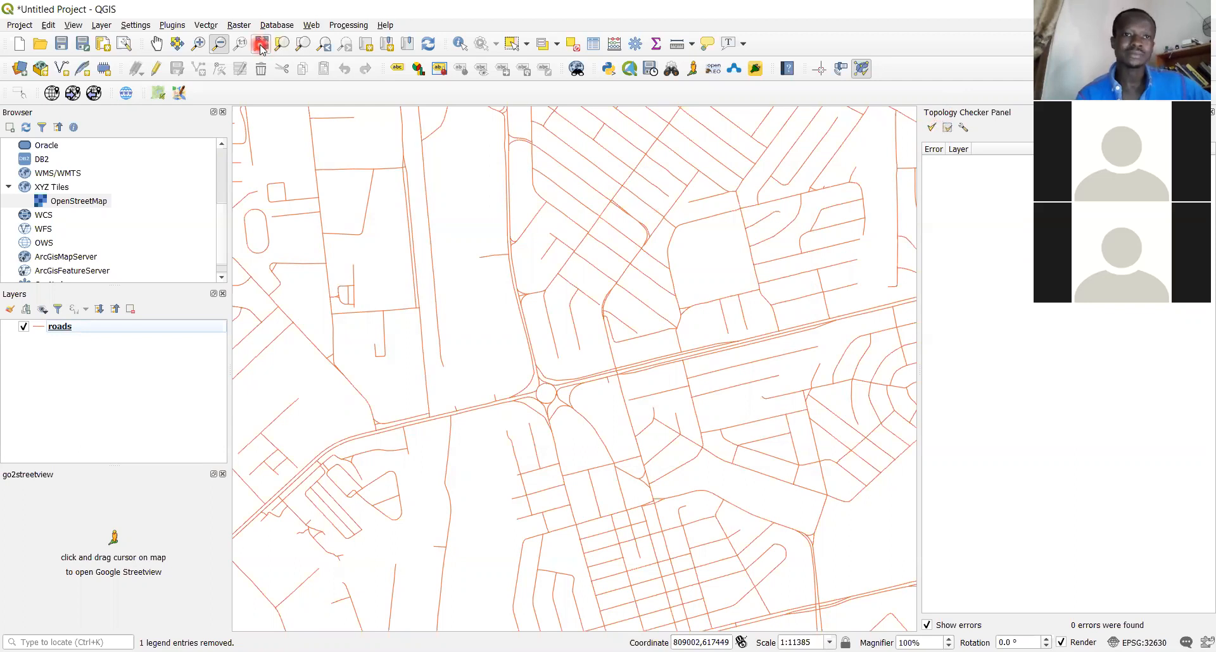
pyautogui.click(261, 44)
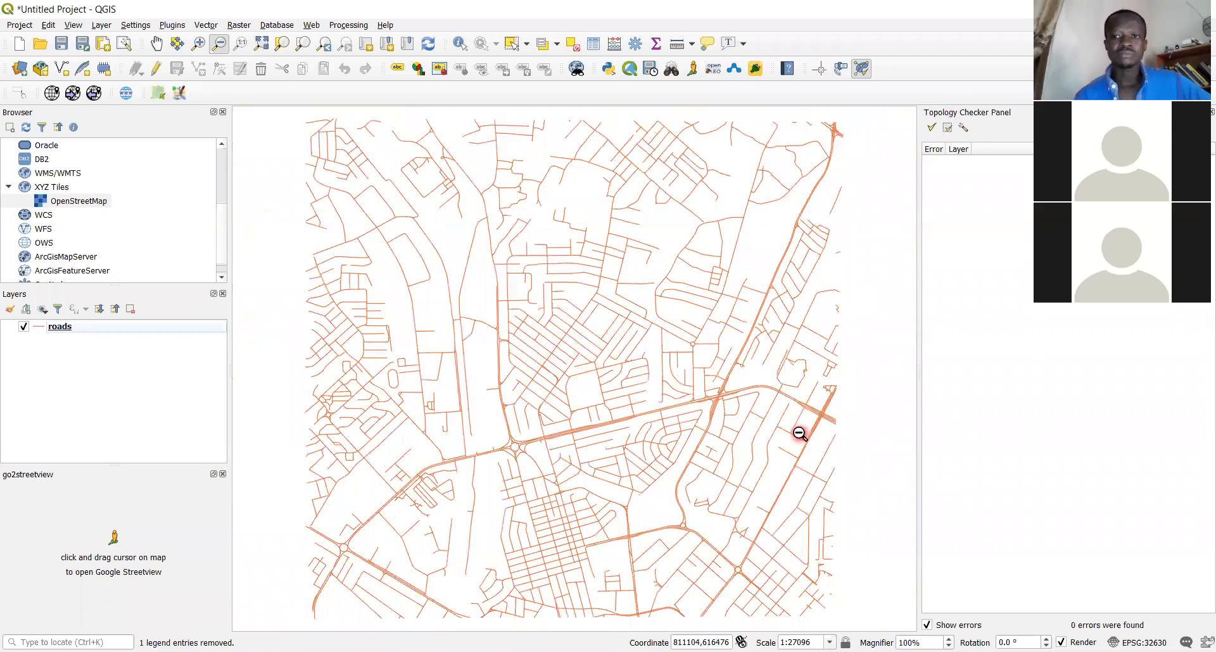
pyautogui.click(935, 130)
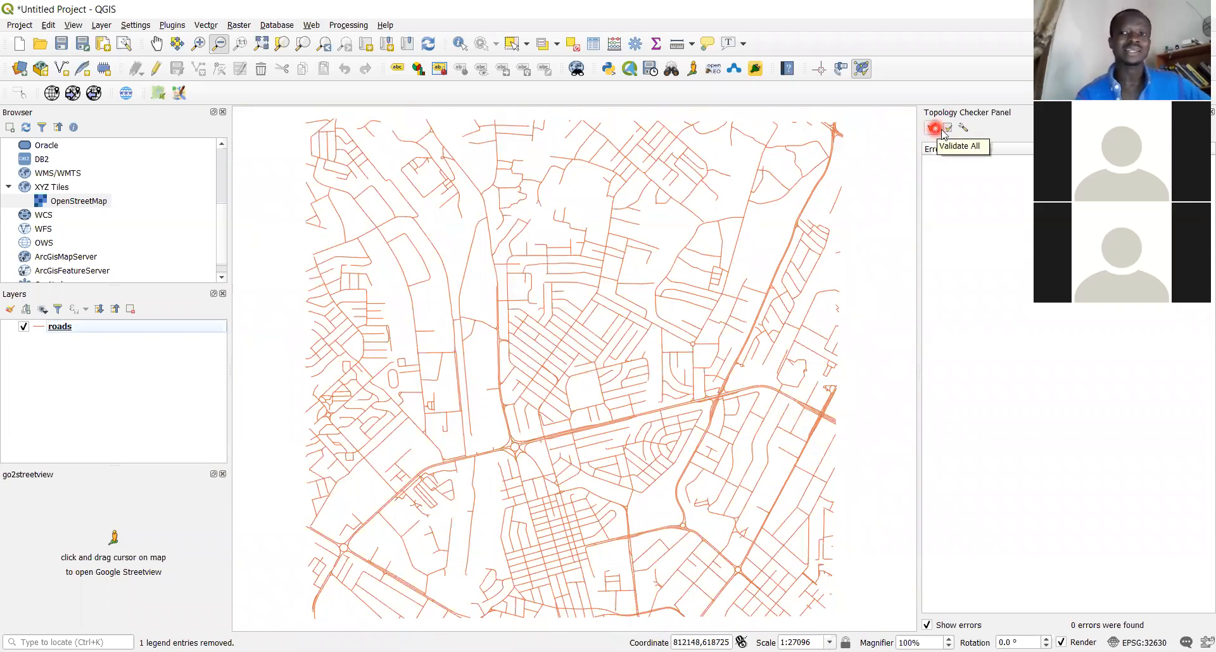
pyautogui.click(962, 130)
pyautogui.click(708, 247)
# Add a 'must not have duplicates' rule for roads, then revalidate all rules with 0 errors
pyautogui.click(502, 225)
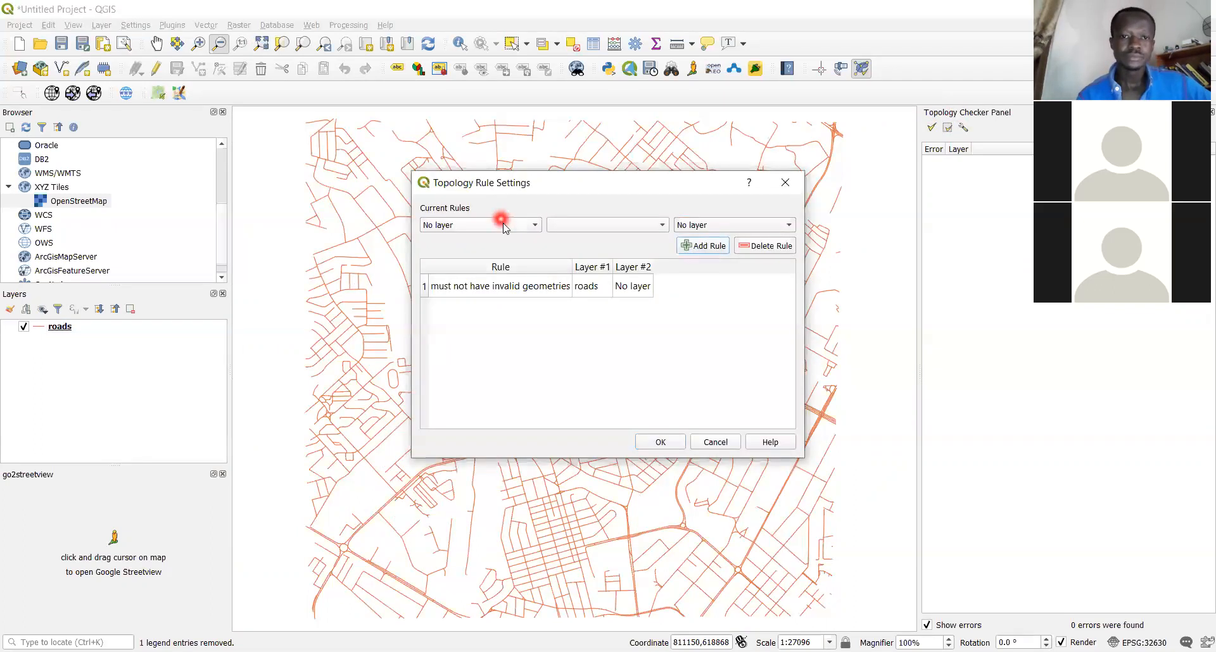
pyautogui.click(491, 241)
pyautogui.click(608, 225)
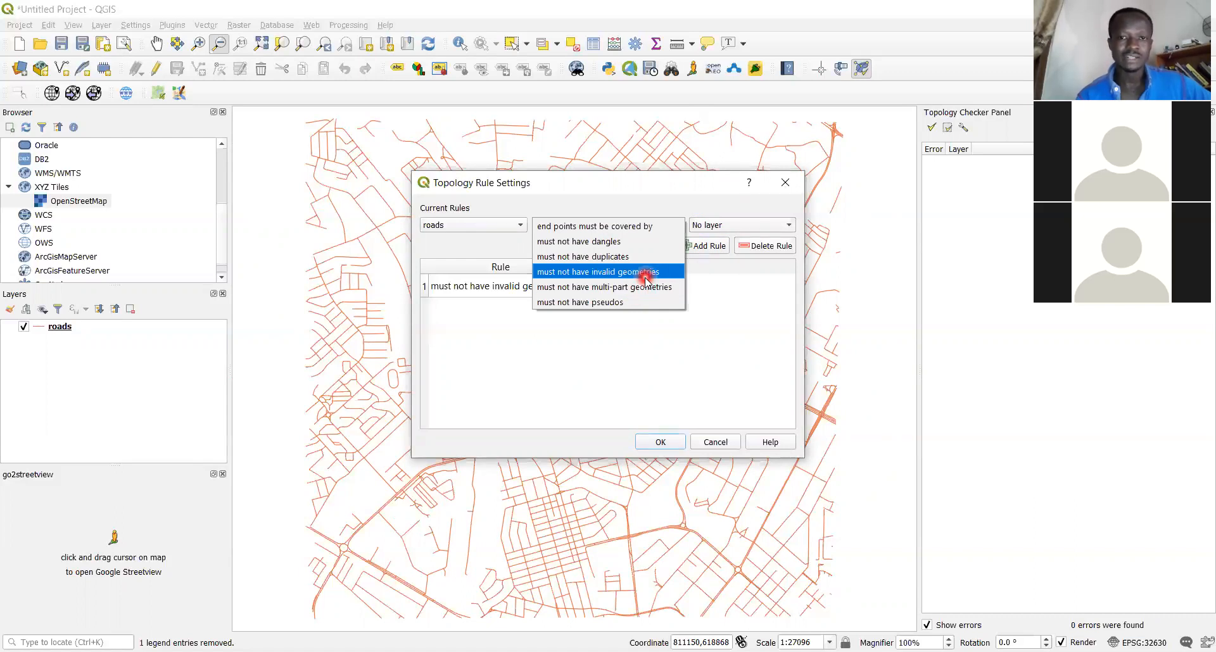
pyautogui.click(635, 259)
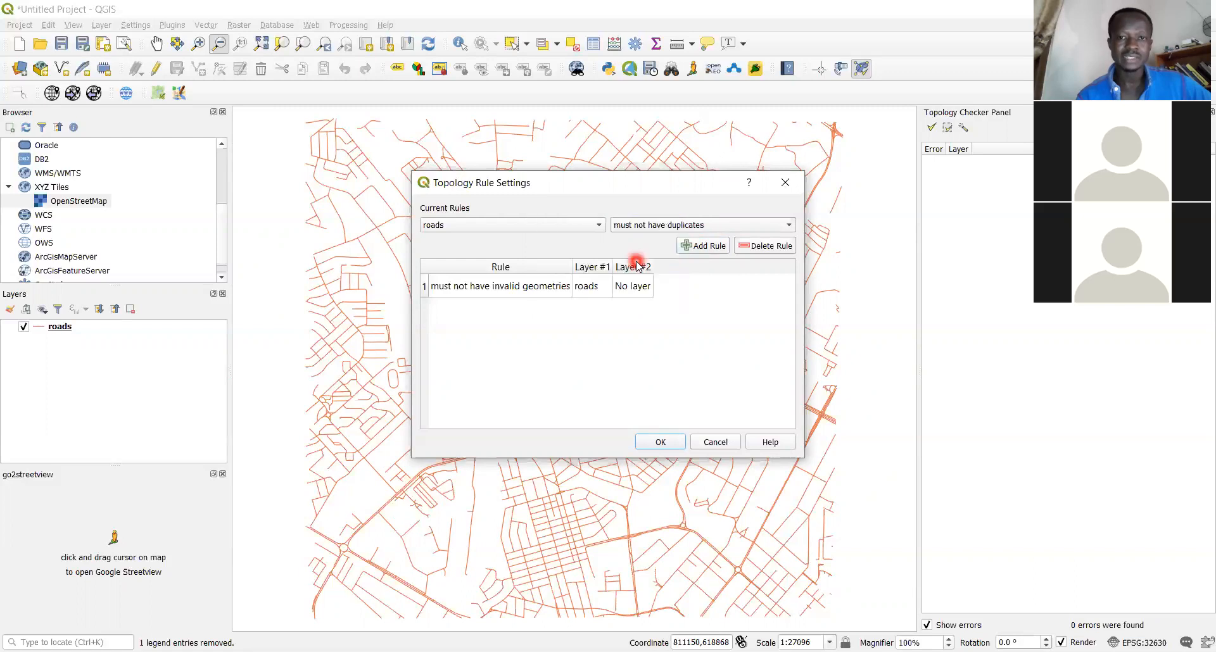
pyautogui.click(706, 247)
pyautogui.click(673, 445)
pyautogui.click(931, 128)
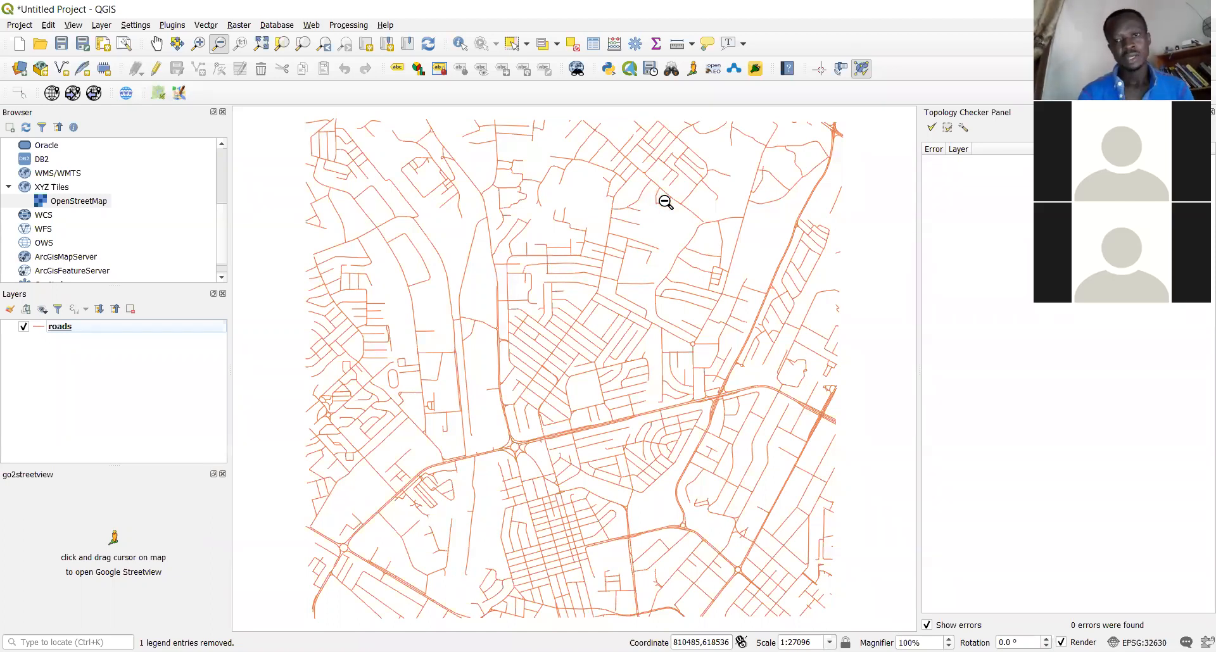
pyautogui.hotkey('alt', 'Tab')
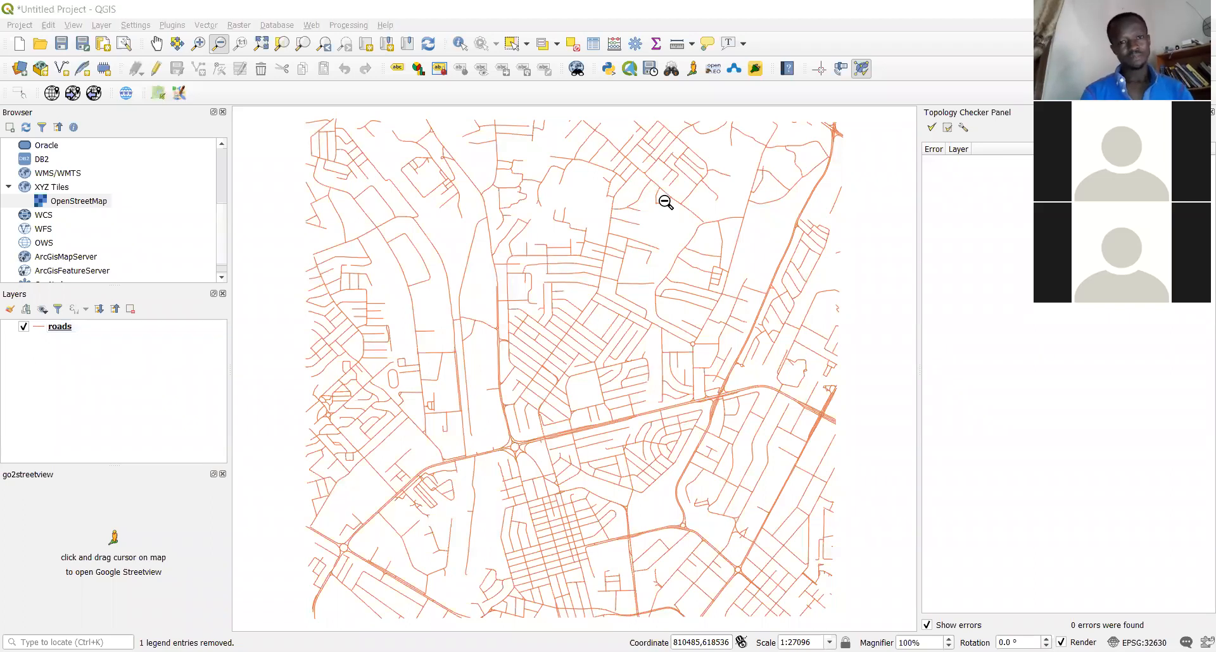
pyautogui.click(285, 29)
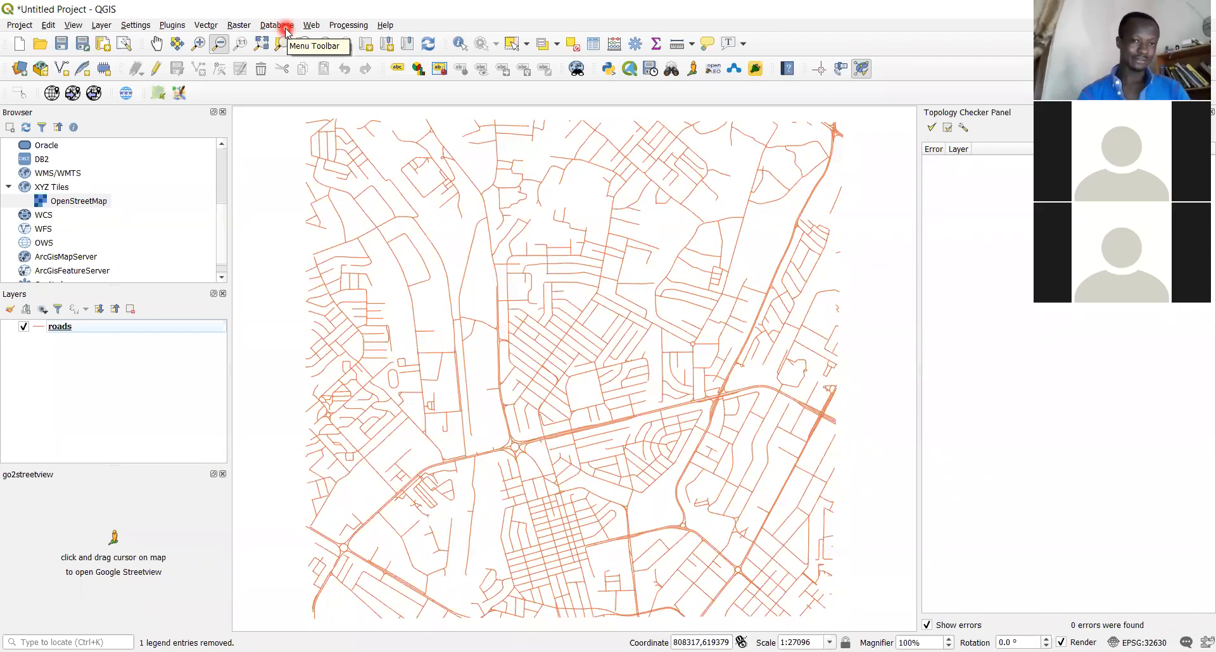
pyautogui.click(285, 29)
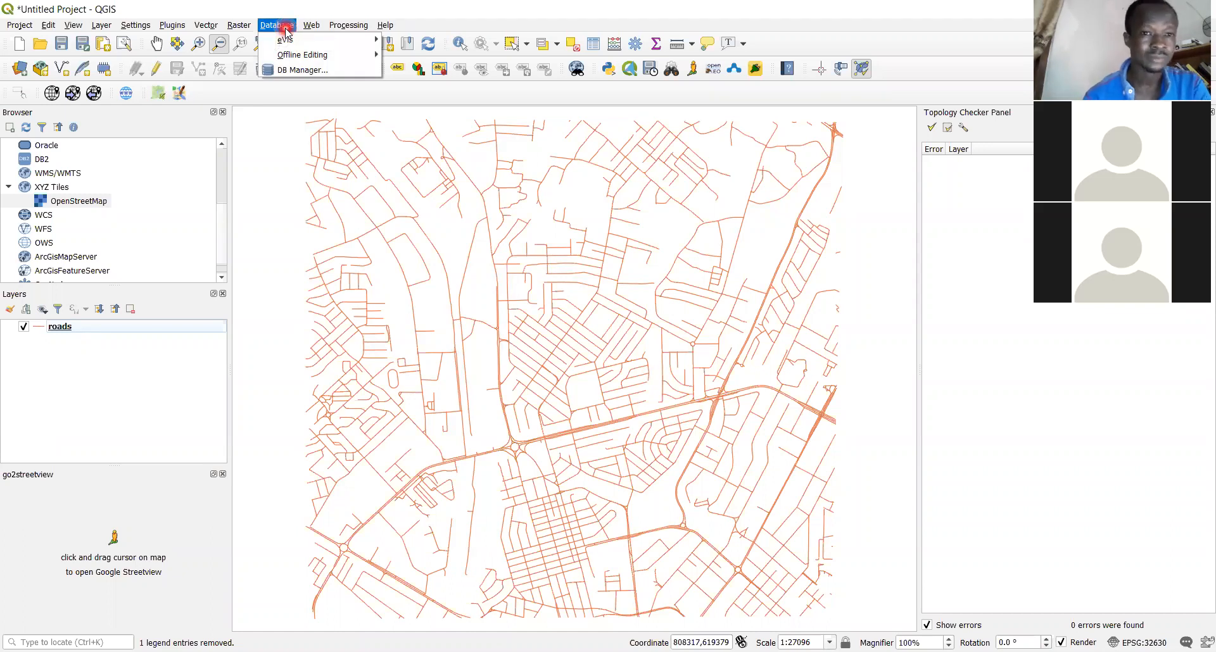
pyautogui.click(209, 28)
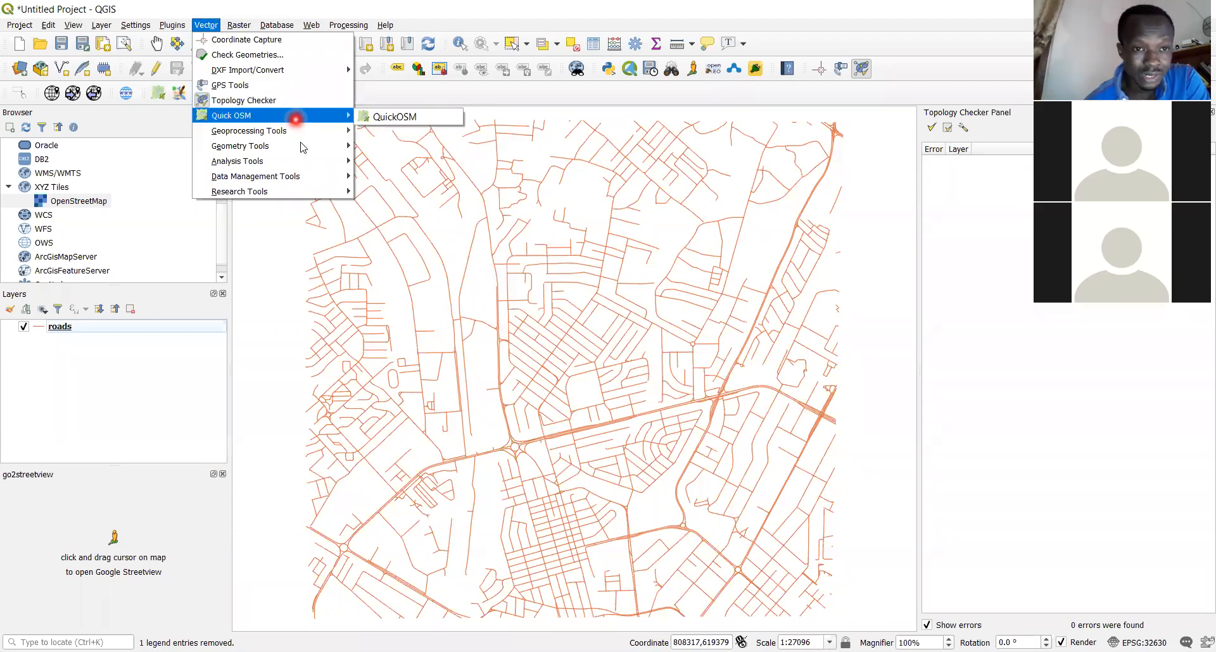
pyautogui.moveTo(302, 146)
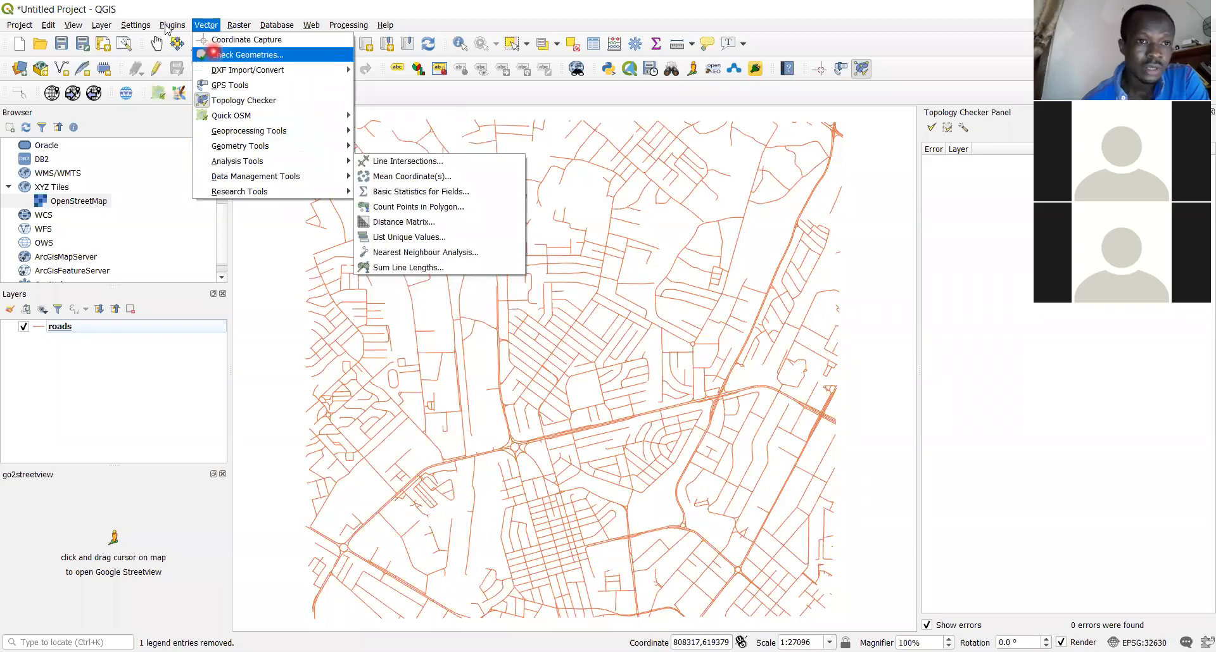
pyautogui.moveTo(173, 25)
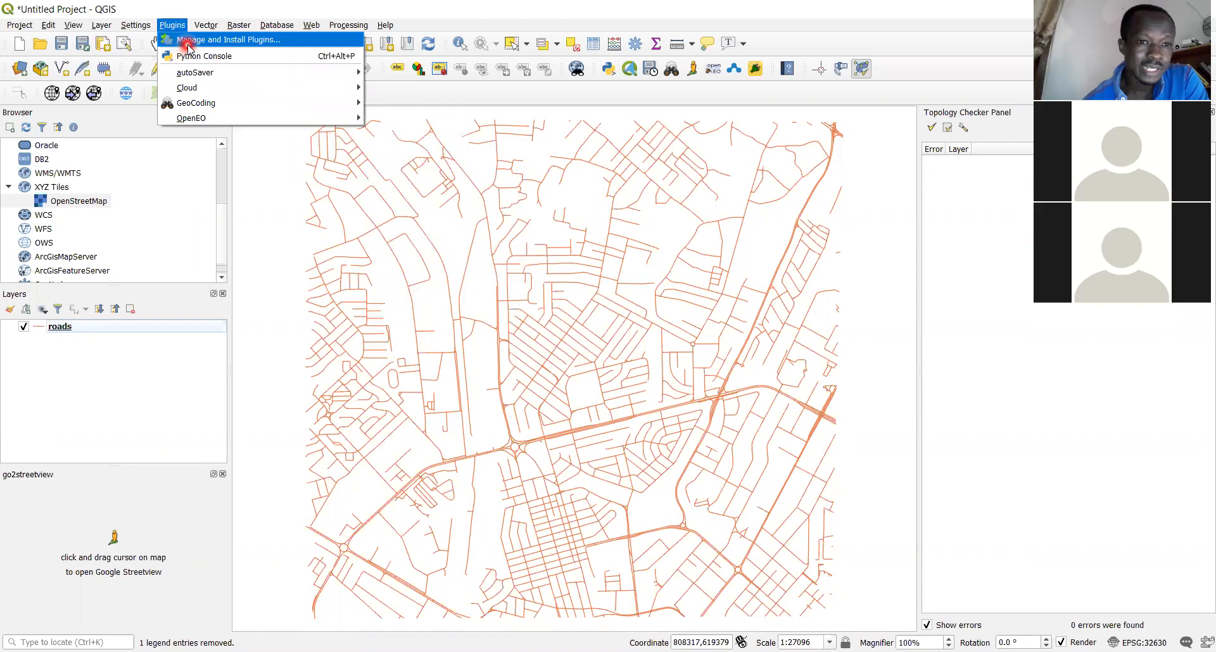
pyautogui.click(188, 45)
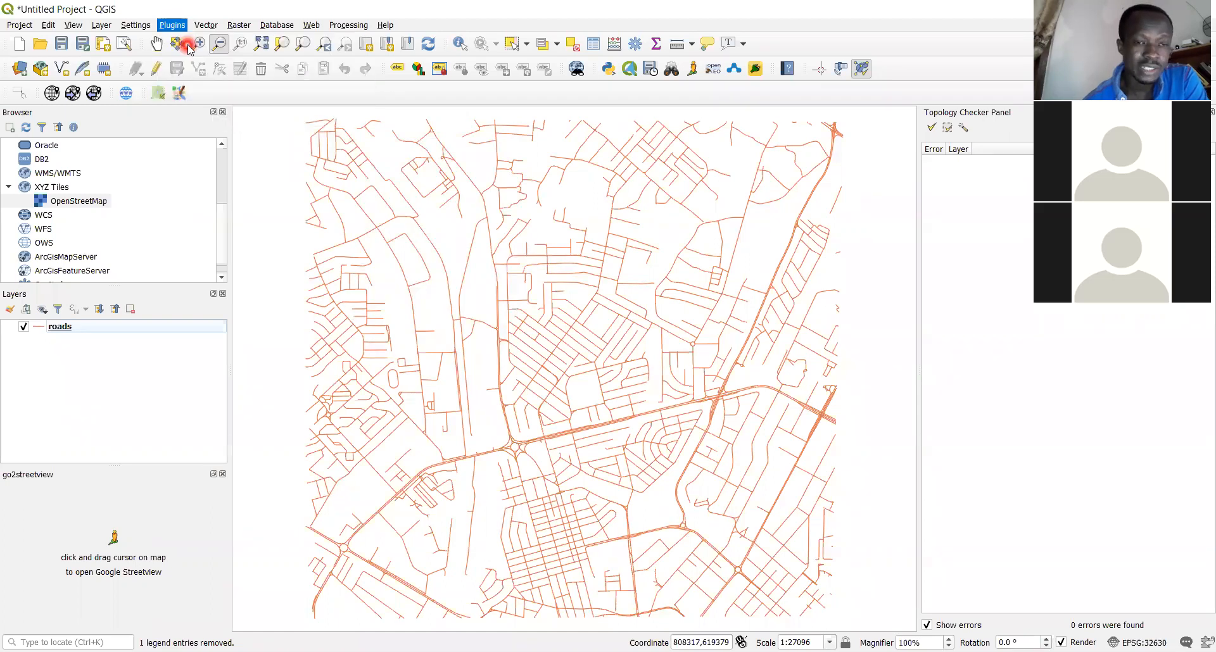
pyautogui.click(282, 37)
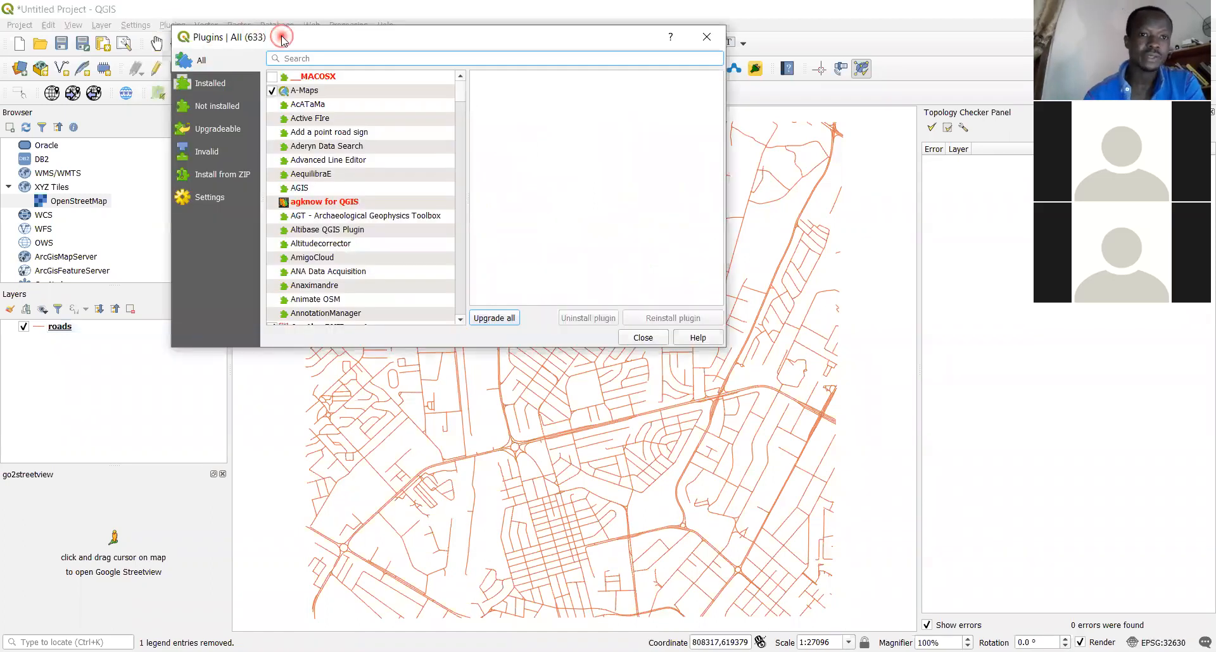
pyautogui.moveTo(282, 37); pyautogui.dragTo(345, 175)
pyautogui.click(373, 197)
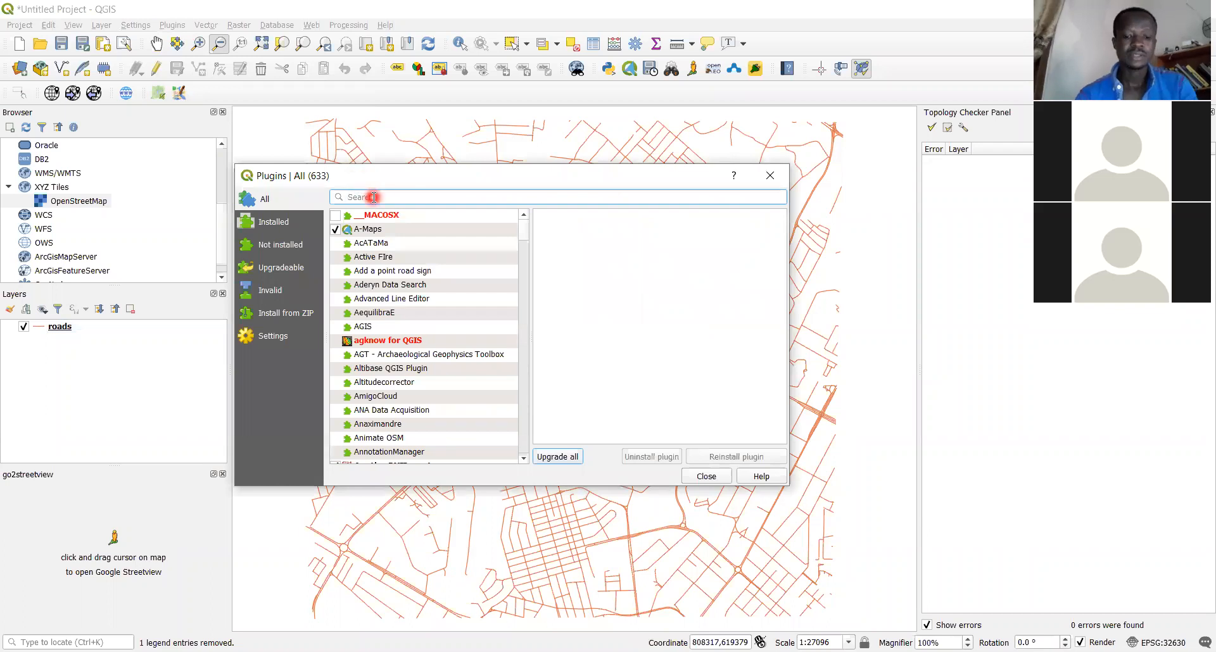
pyautogui.write('road')
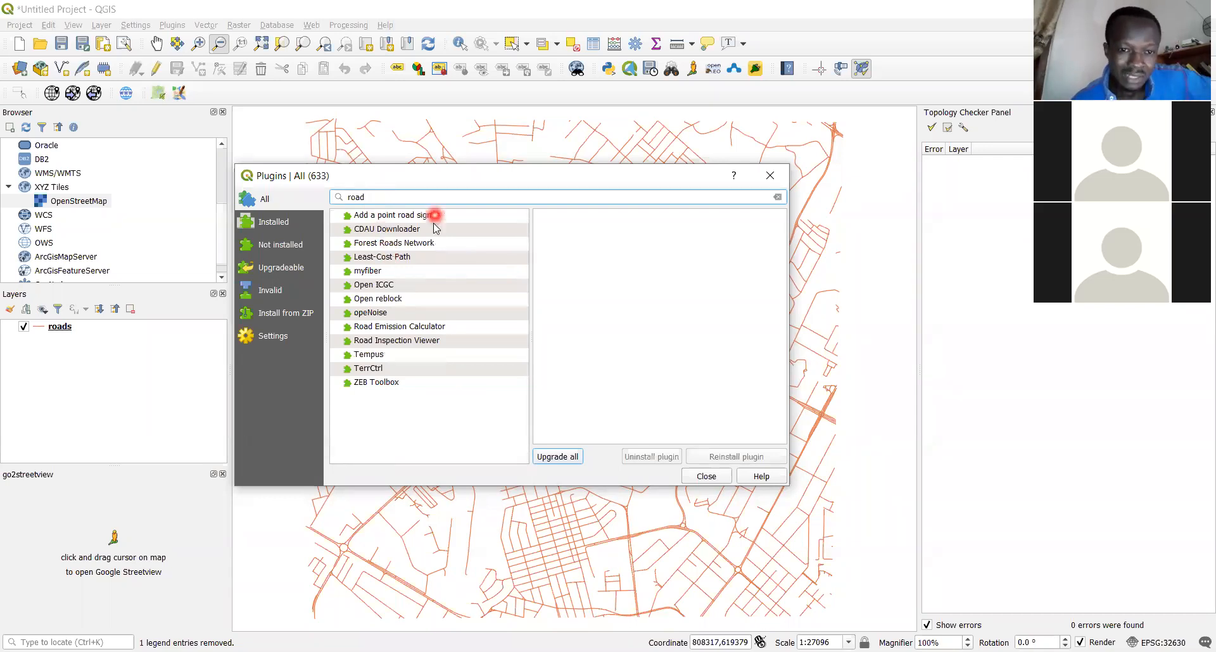
pyautogui.click(400, 257)
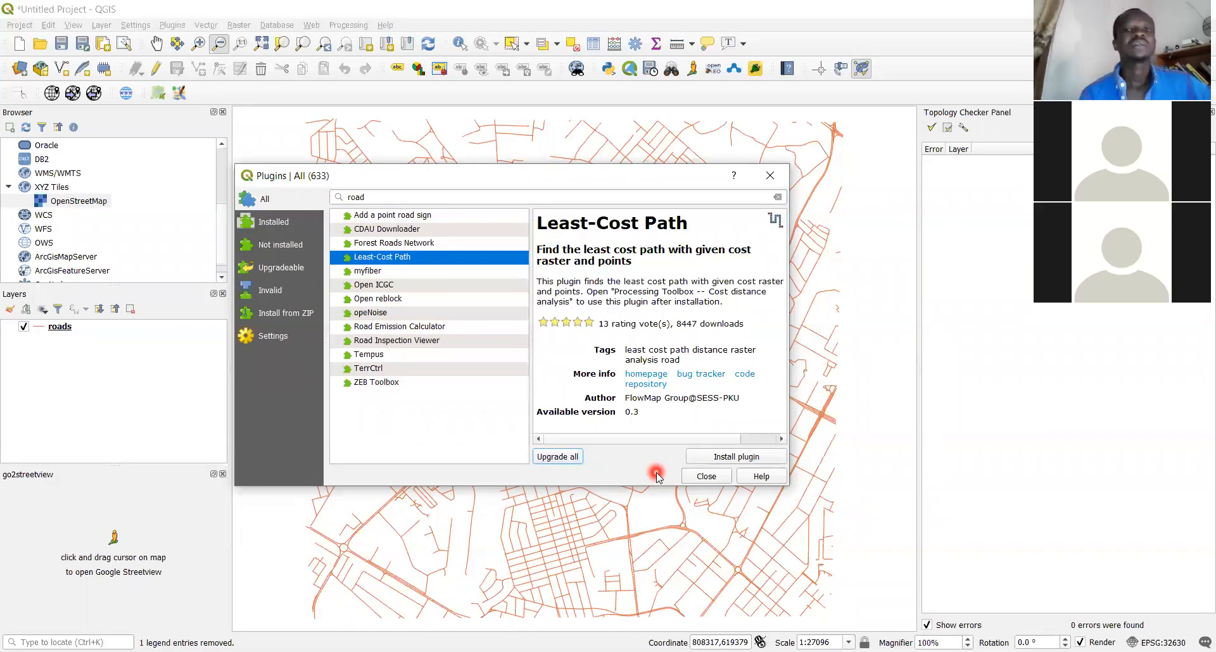
pyautogui.click(768, 177)
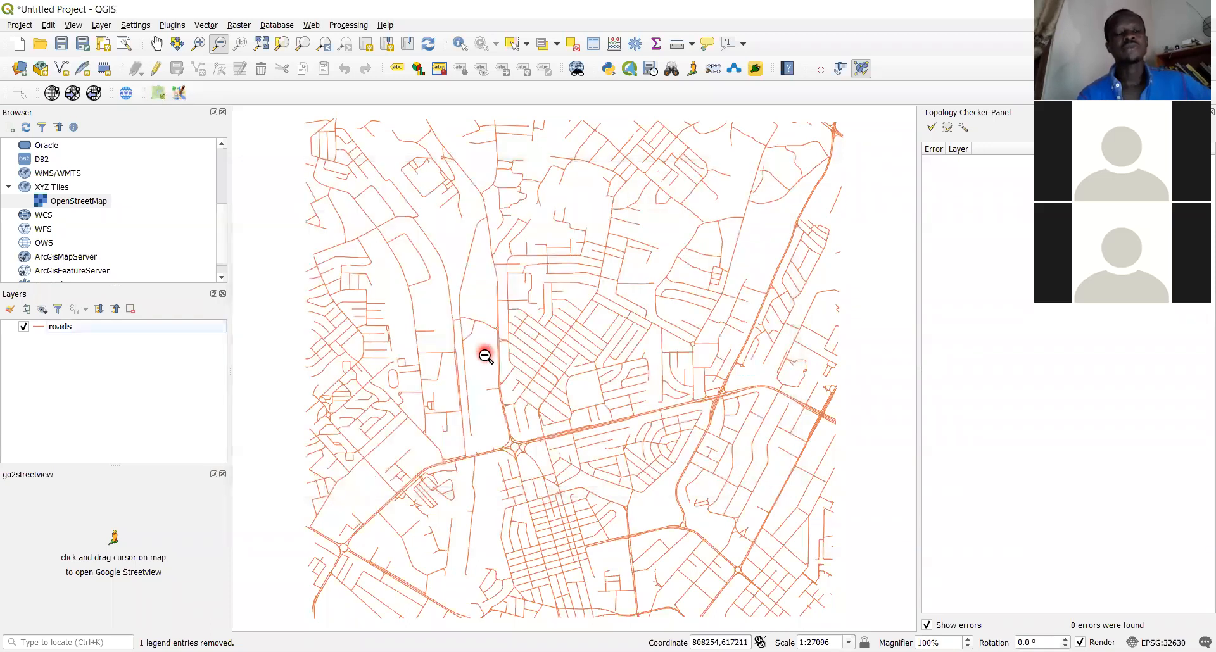